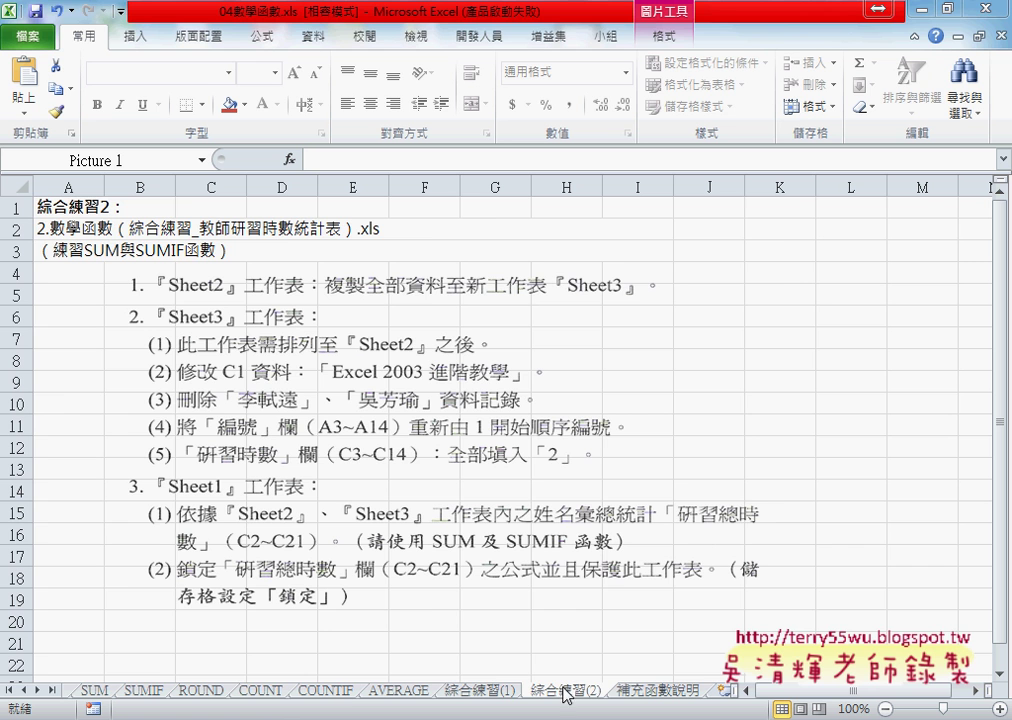
Step: Move past the COUNT and COUNTIF tabs to the ROUND sheet and scroll up to row 1
click(262, 690)
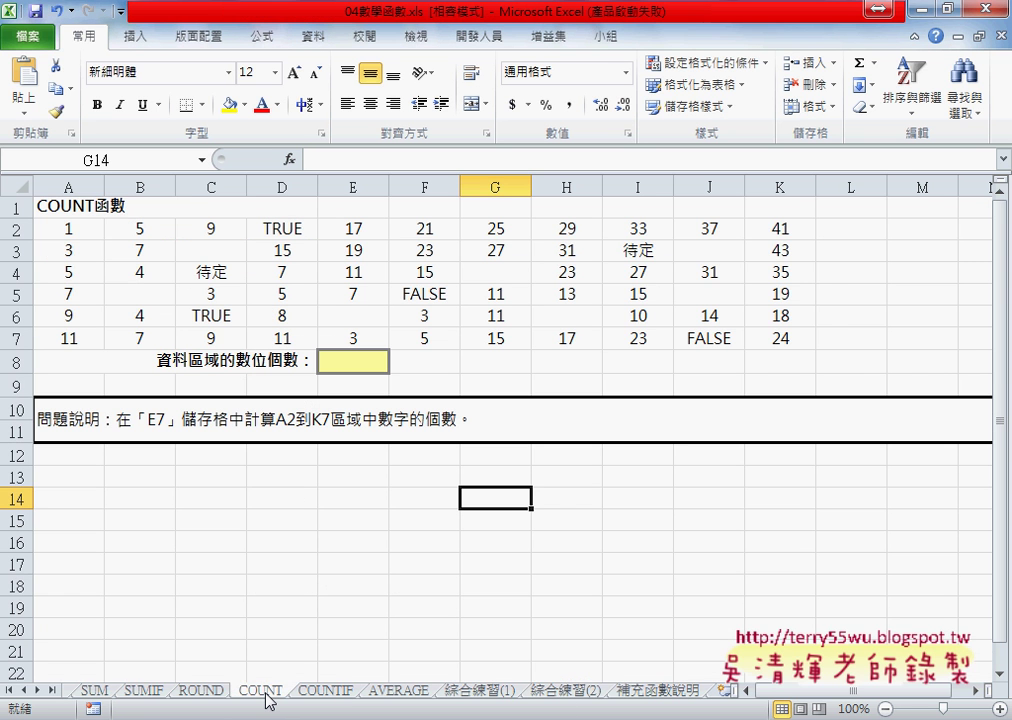
click(297, 691)
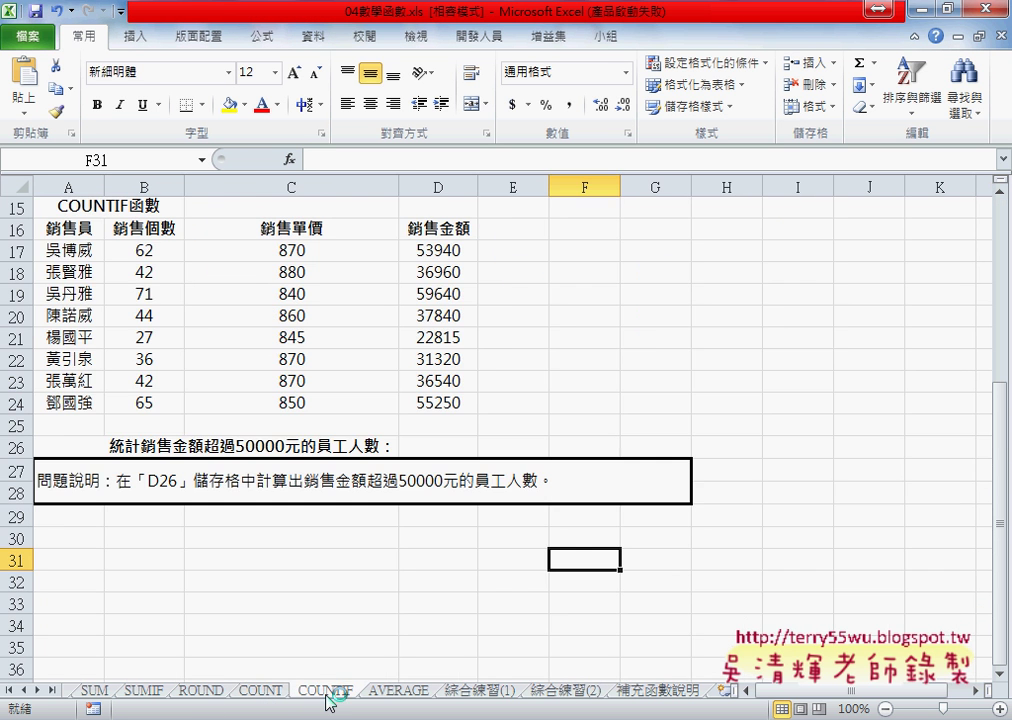
click(252, 690)
click(203, 690)
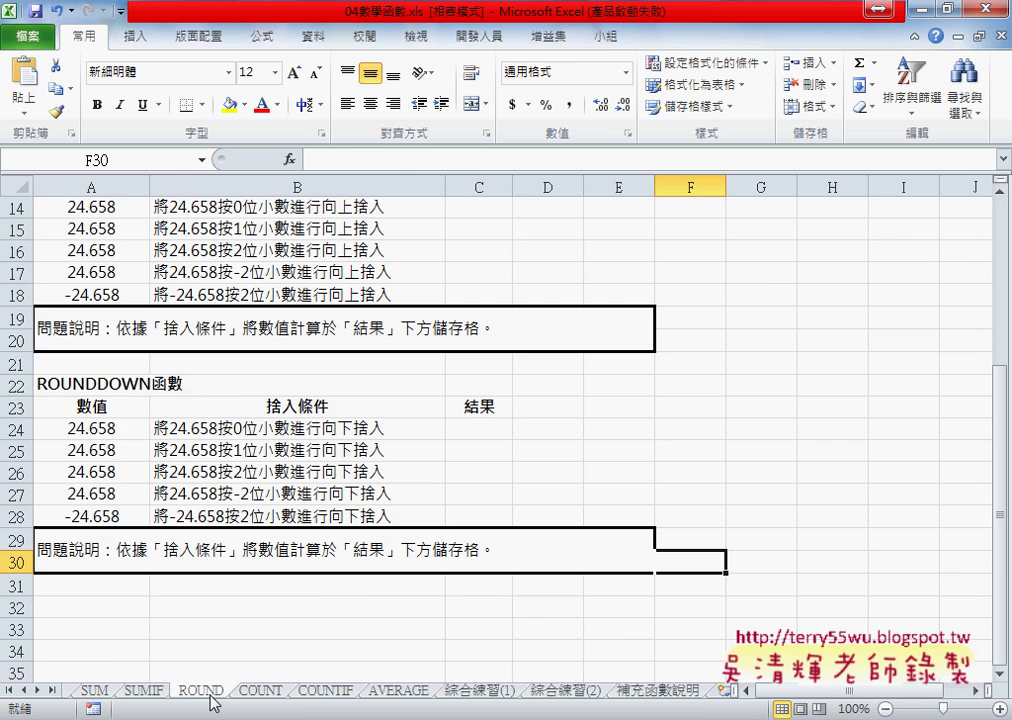
scroll(318, 541, up, 3)
scroll(318, 541, up, 2)
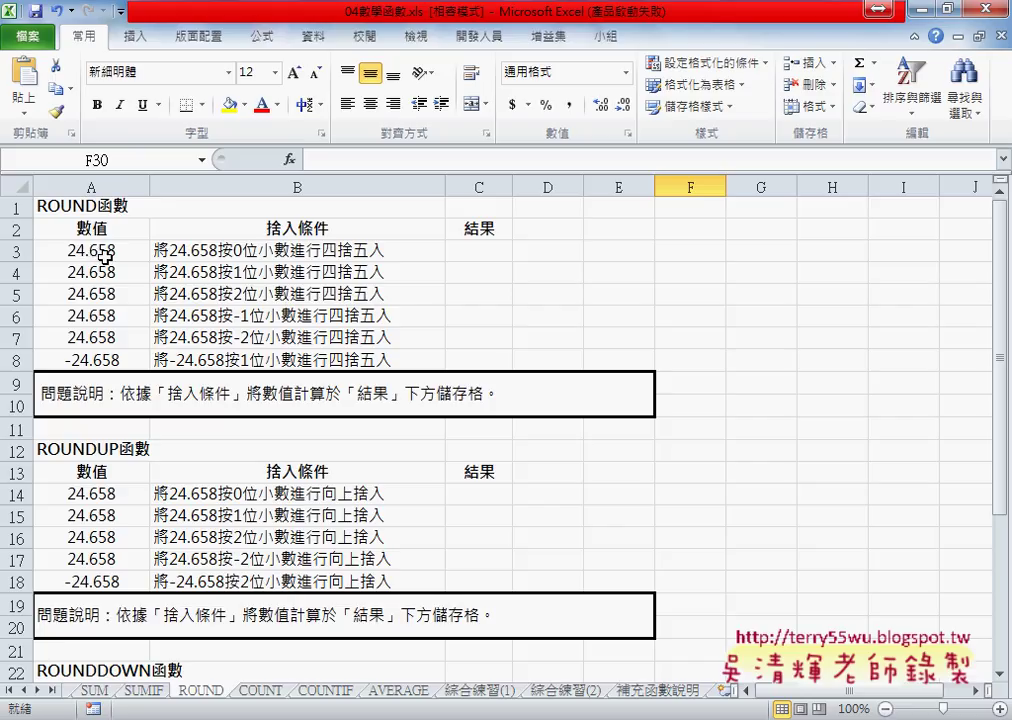
Step: Insert the ROUND function from the Math & Trig category into cell C3
click(486, 252)
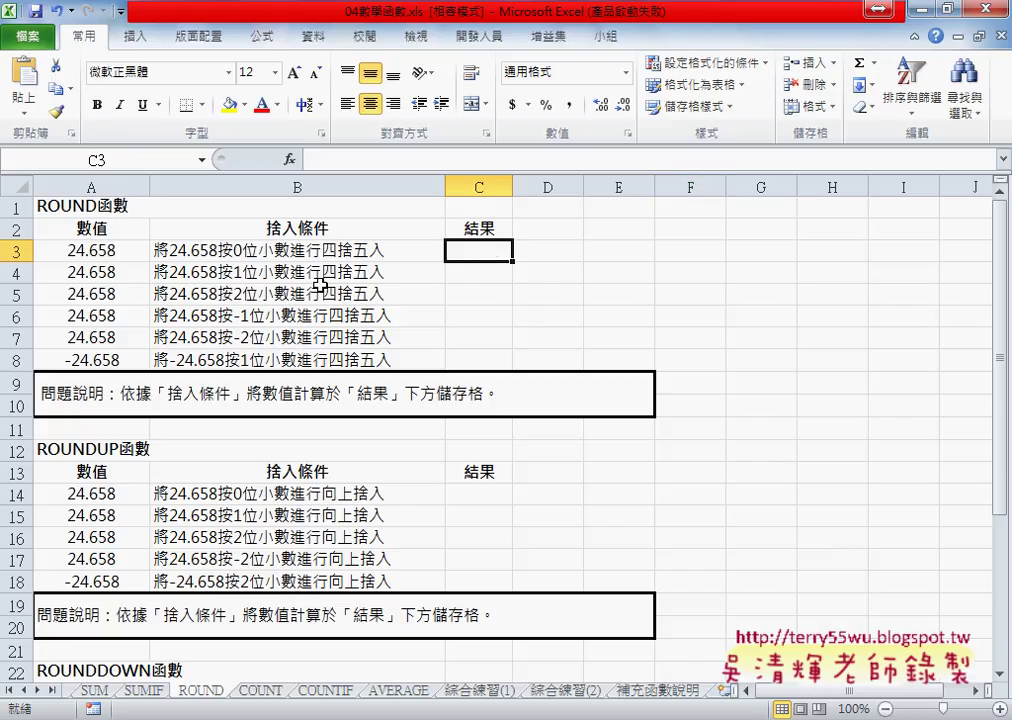
click(289, 160)
click(630, 231)
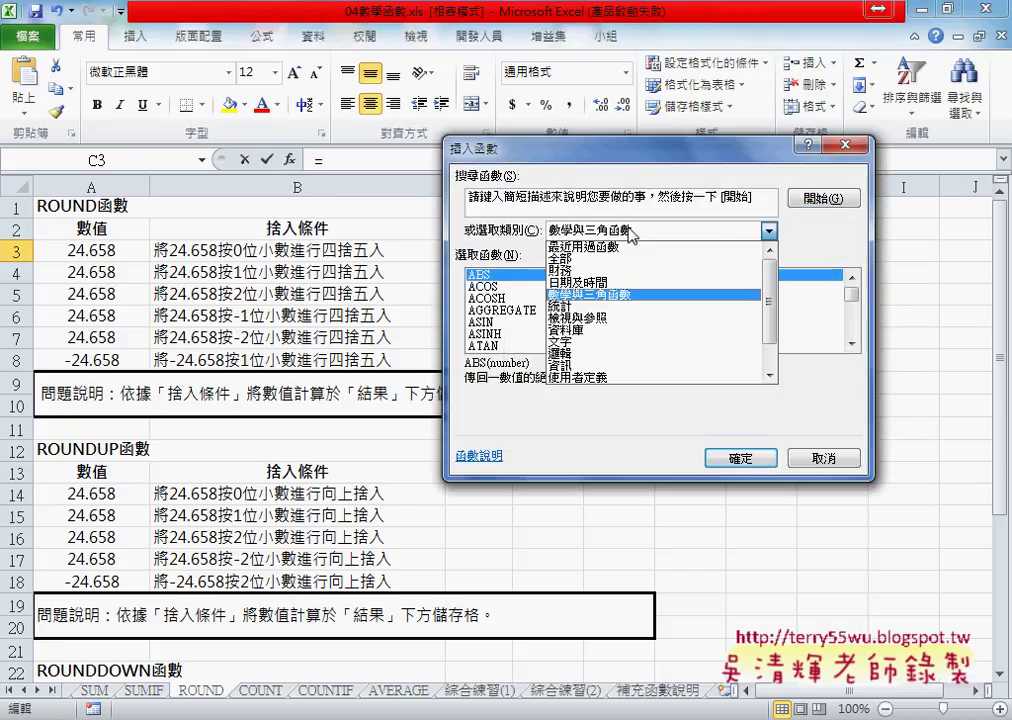
click(580, 306)
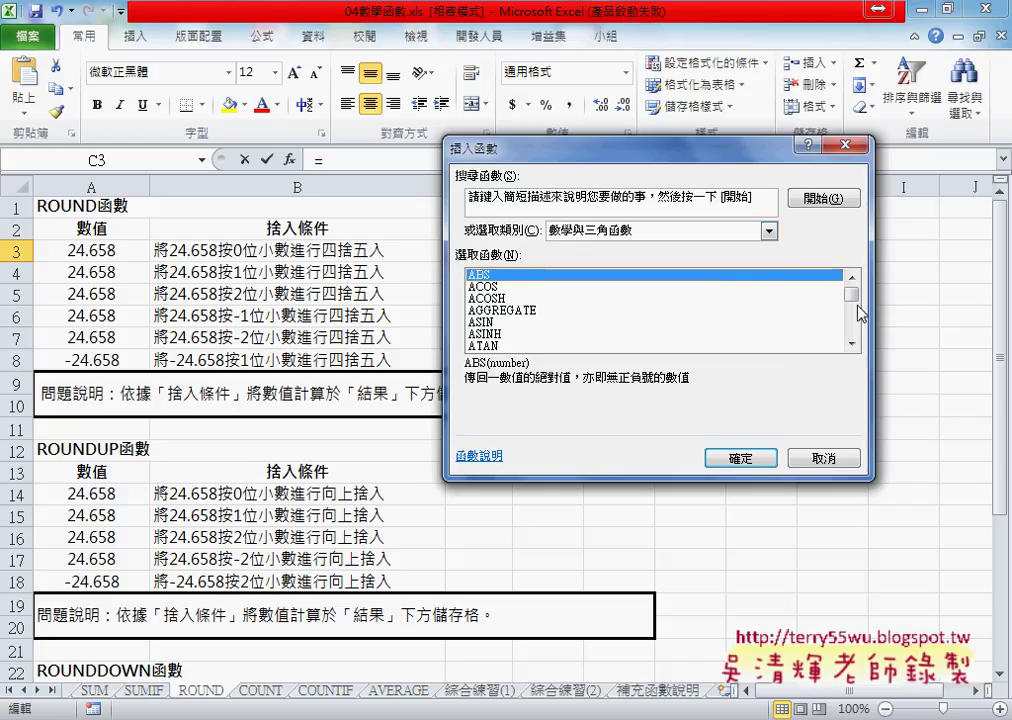
drag(851, 295, 852, 316)
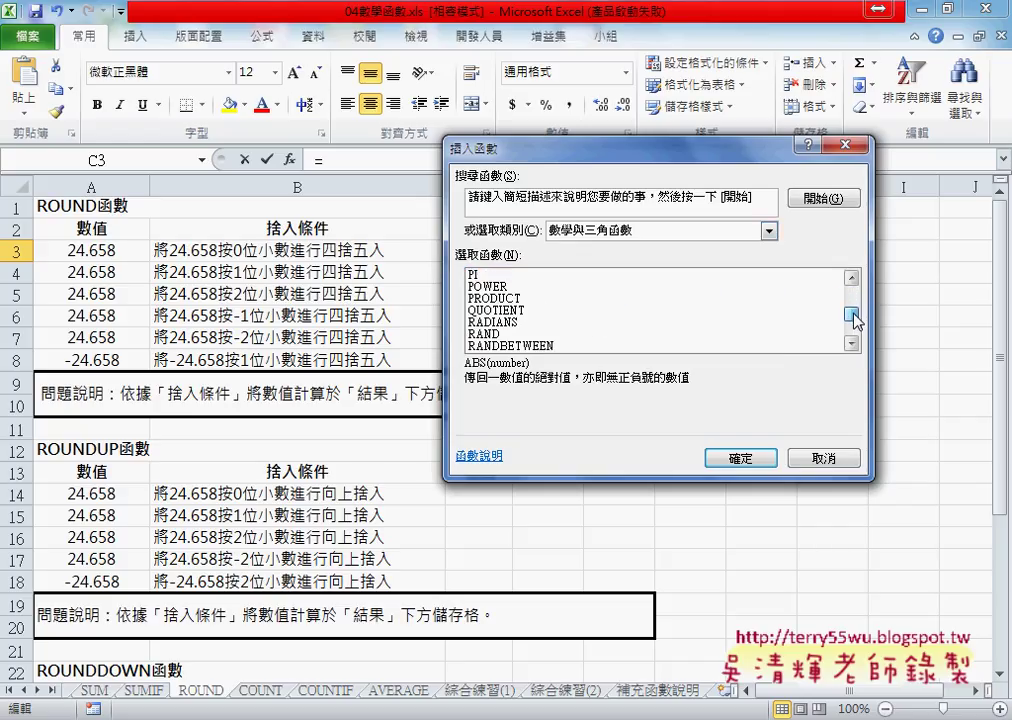
click(852, 343)
click(852, 343)
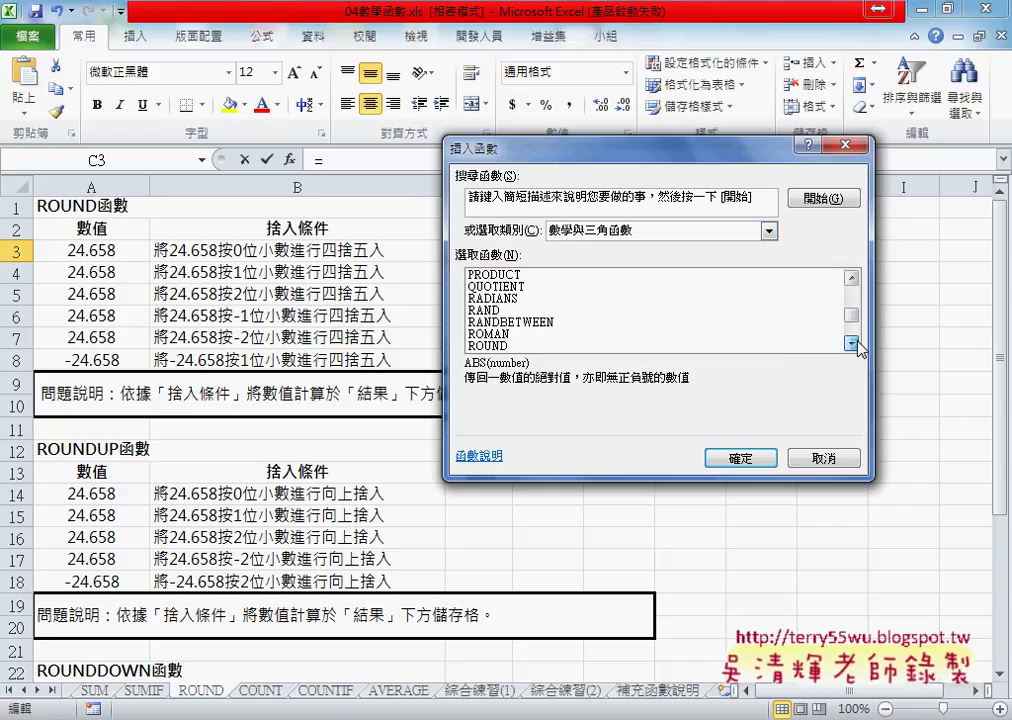
click(852, 343)
click(852, 343)
click(511, 323)
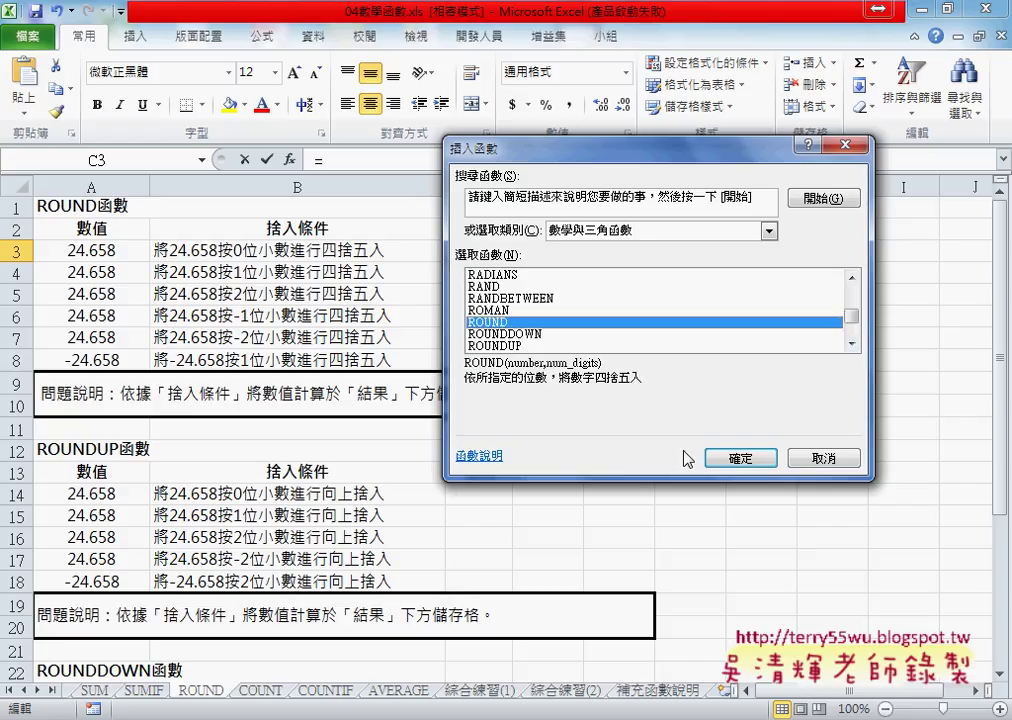
click(758, 458)
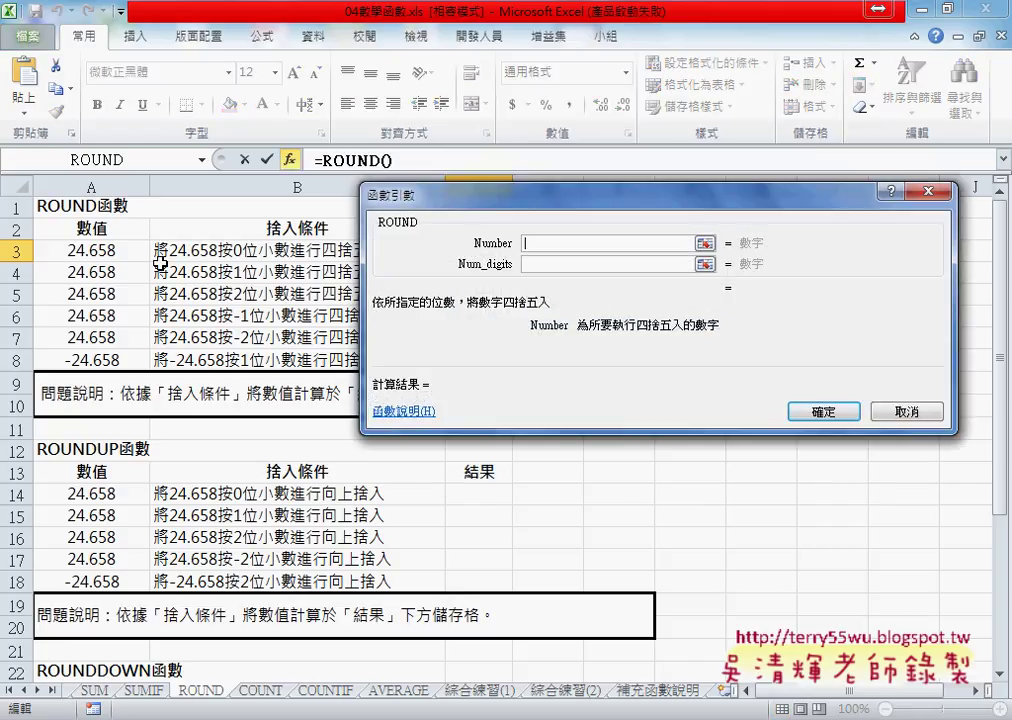
Step: Set ROUND's Number to A3 and try 0, then 1 digits (25, 24.7)
click(91, 249)
drag(490, 198, 660, 212)
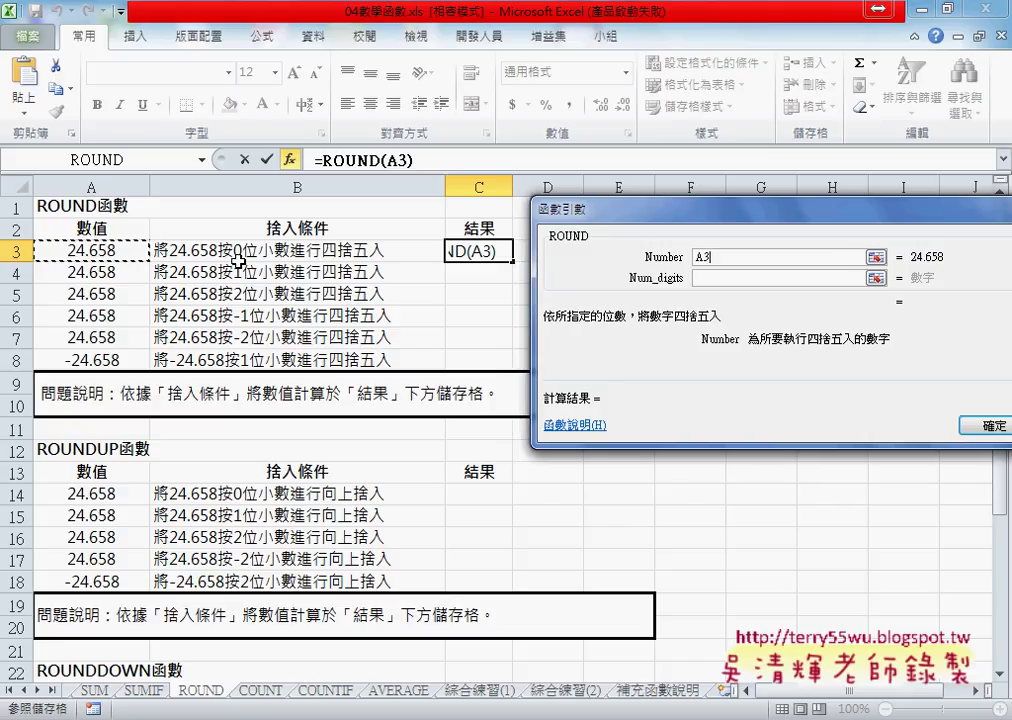
click(701, 279)
text(0)
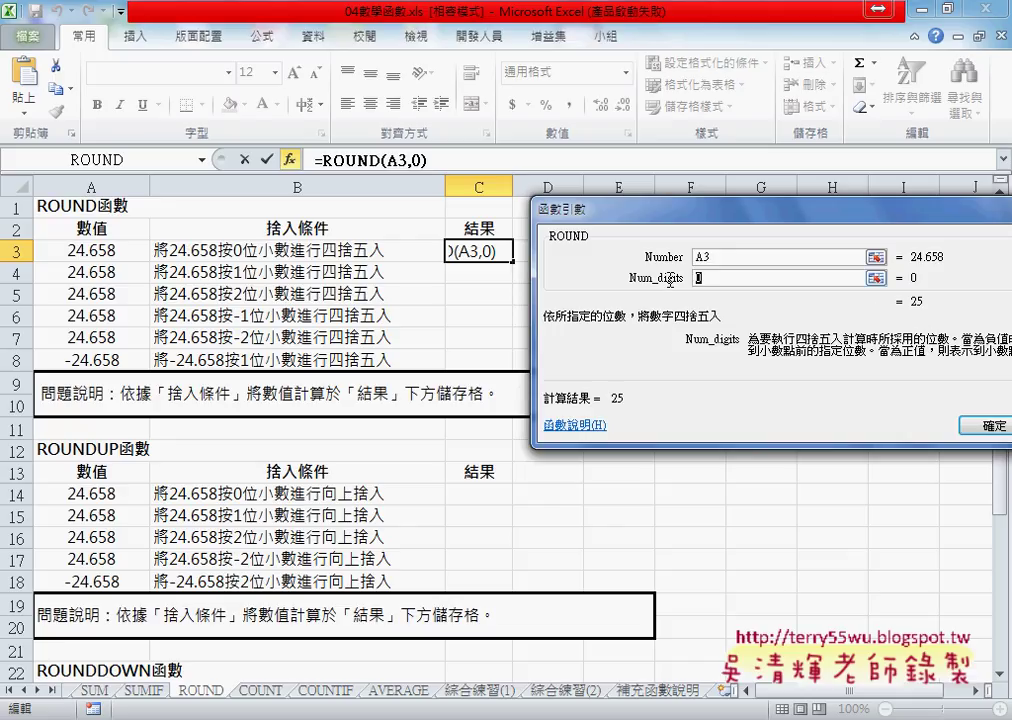
key(BackSpace)
text(1)
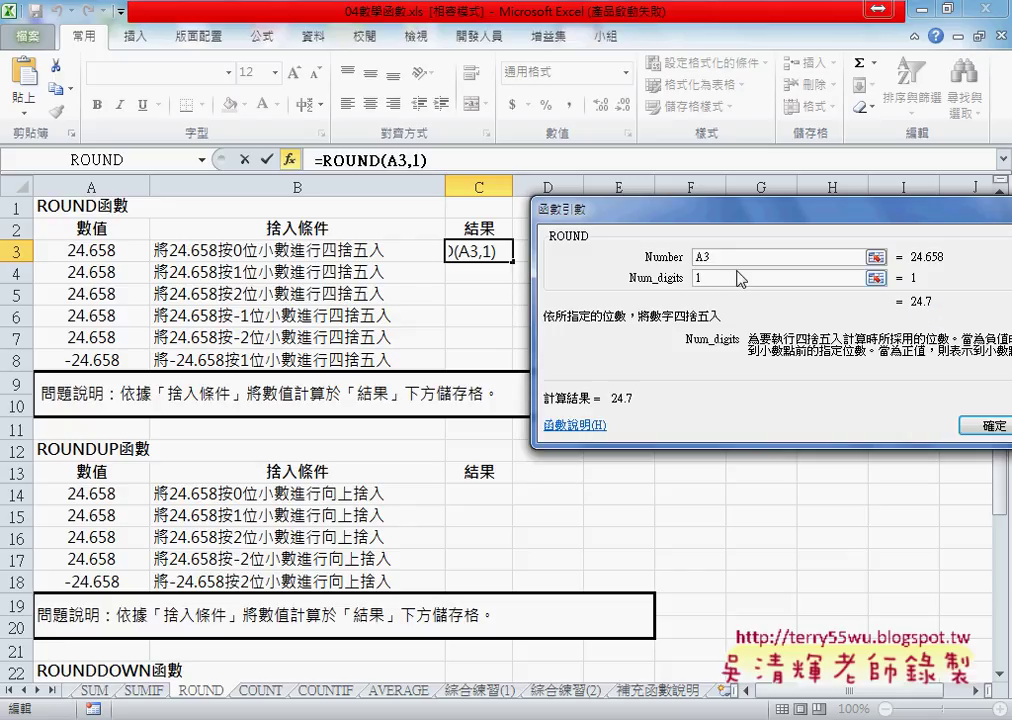
Step: Try -1 digits (20), then cancel the formula so C3 stays empty
text(-)
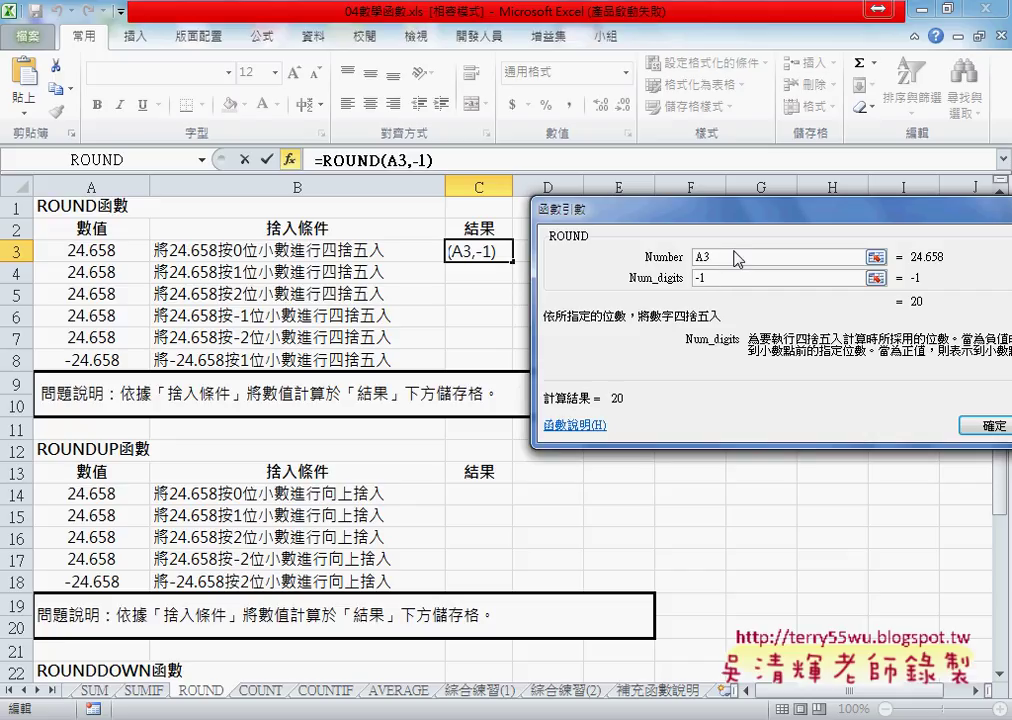
drag(703, 223, 548, 210)
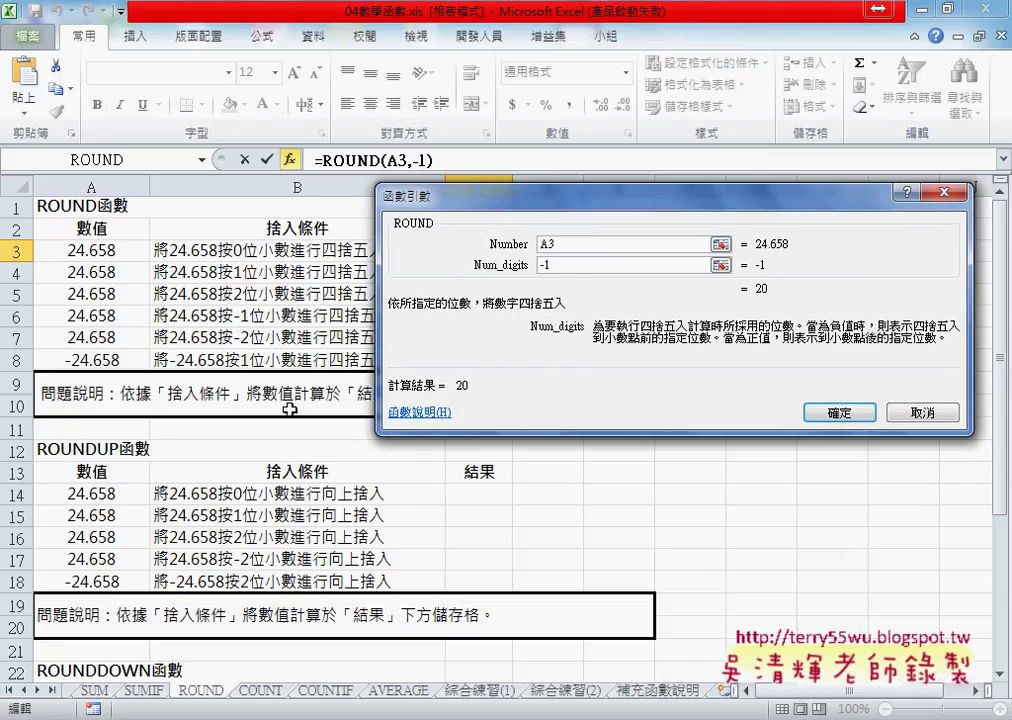
click(922, 413)
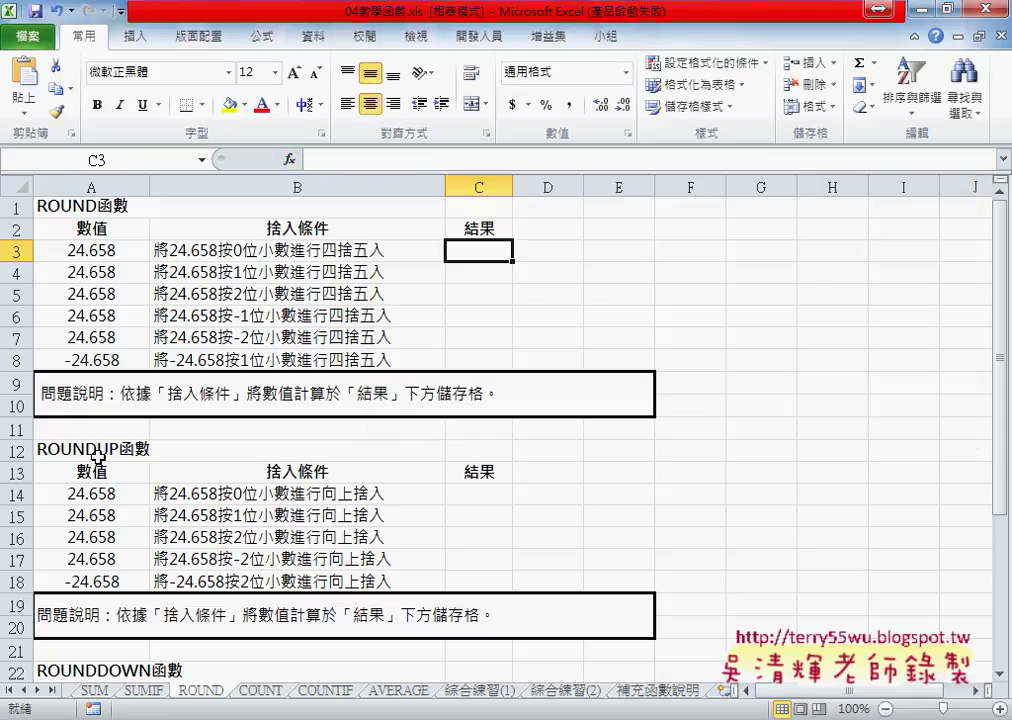
click(133, 452)
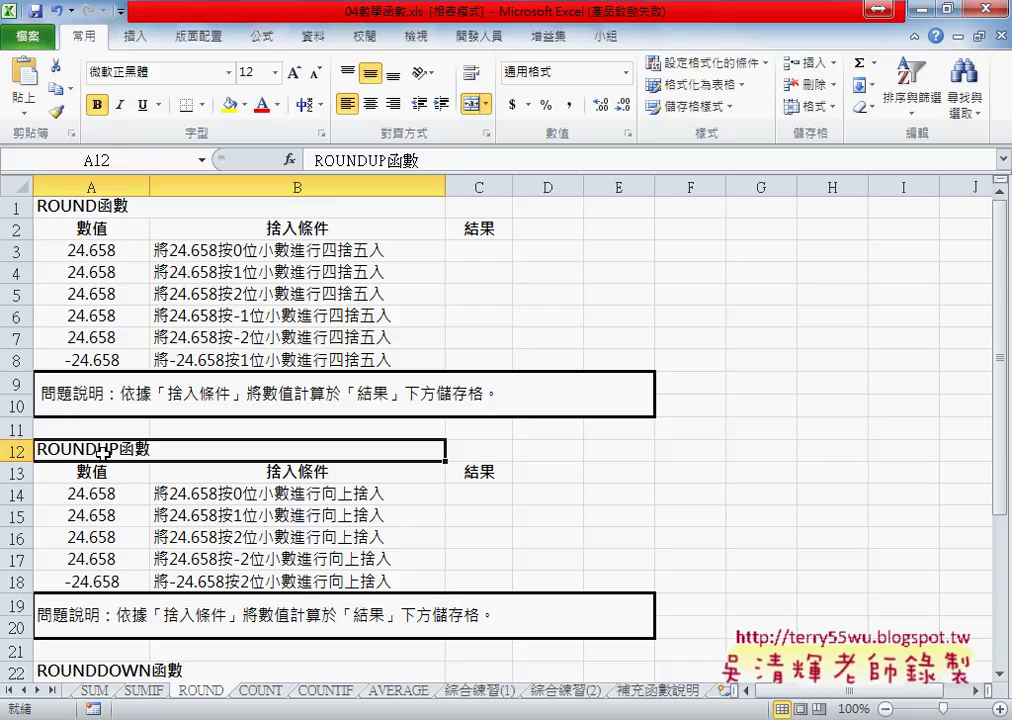
scroll(100, 451, down, 1)
scroll(120, 520, down, 1)
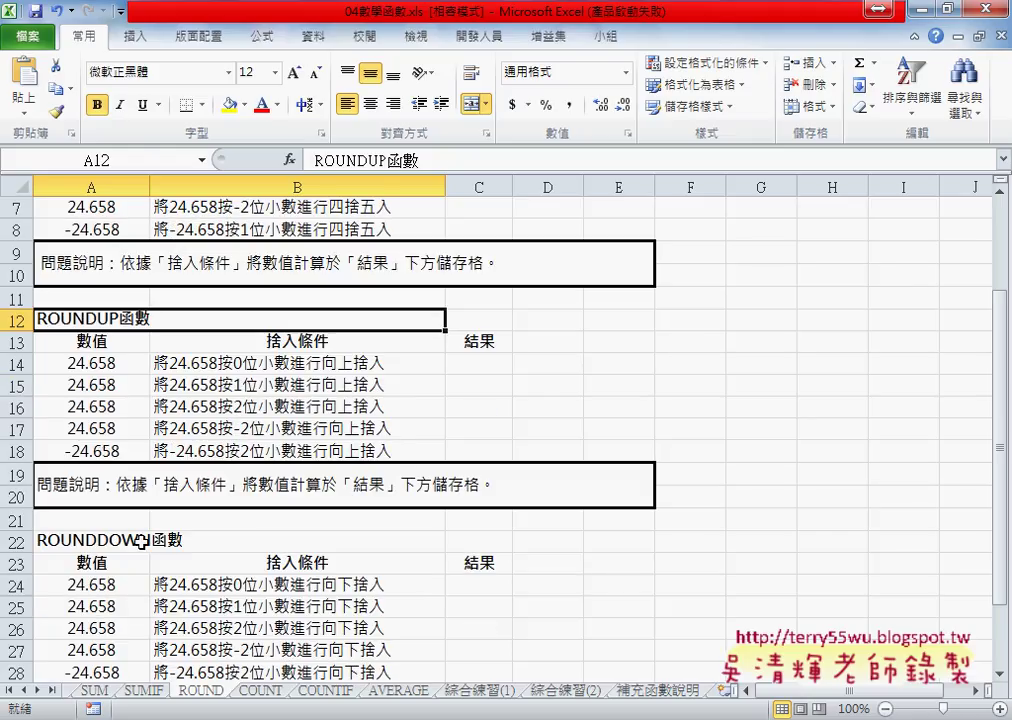
click(140, 541)
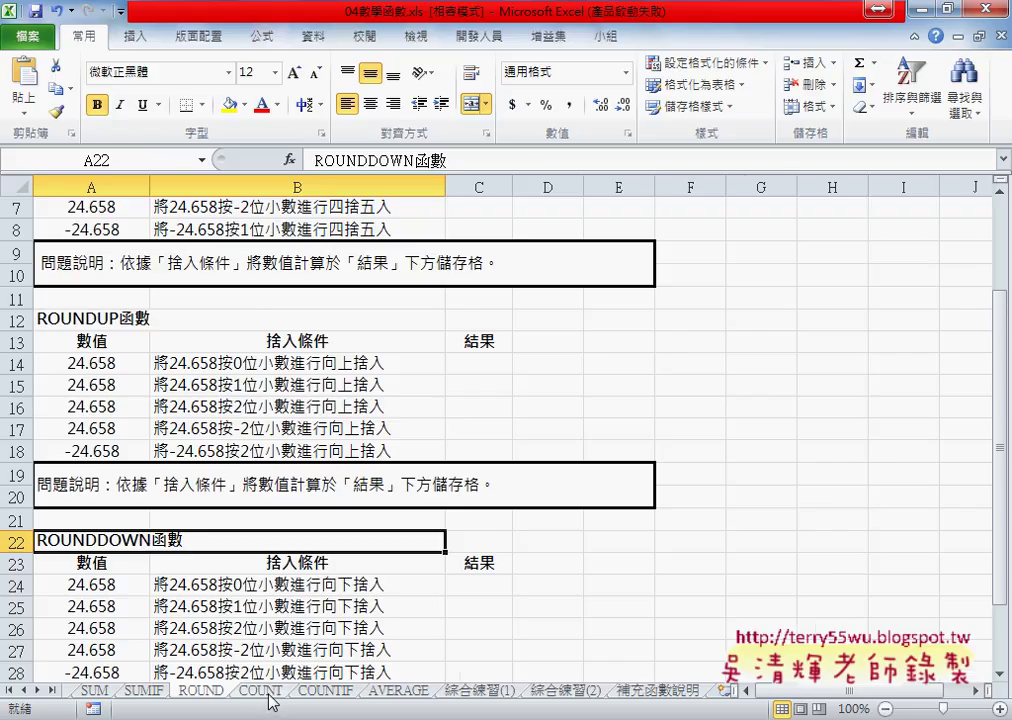
Step: Open the COUNT sheet, highlight the A2:K7 data grid, and pick cell E8
click(260, 690)
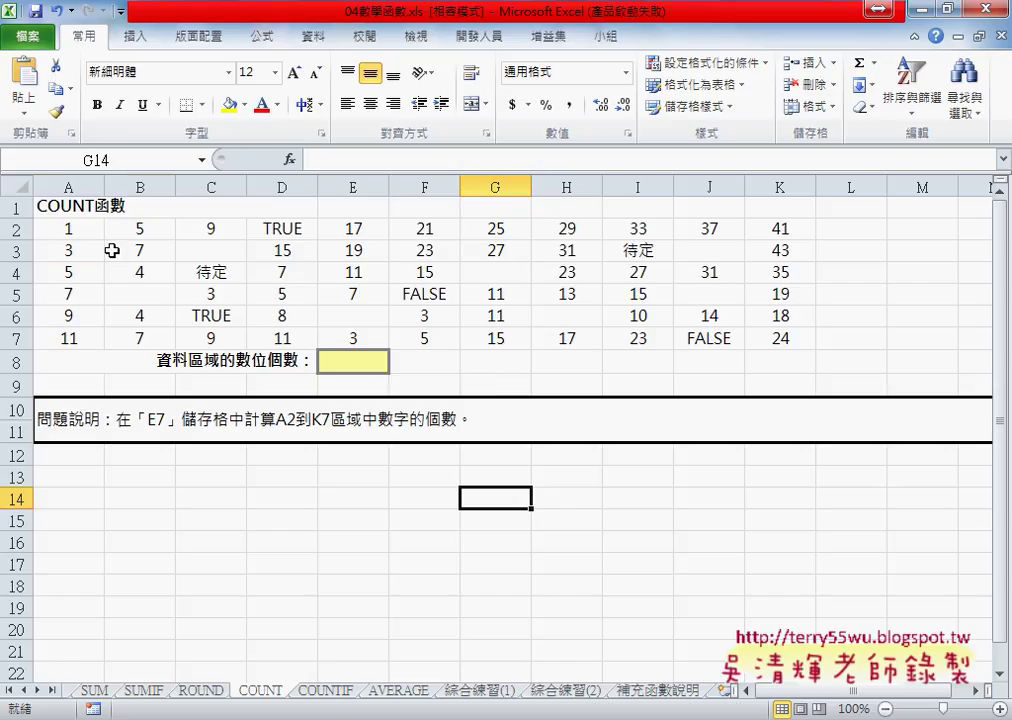
drag(62, 228, 768, 342)
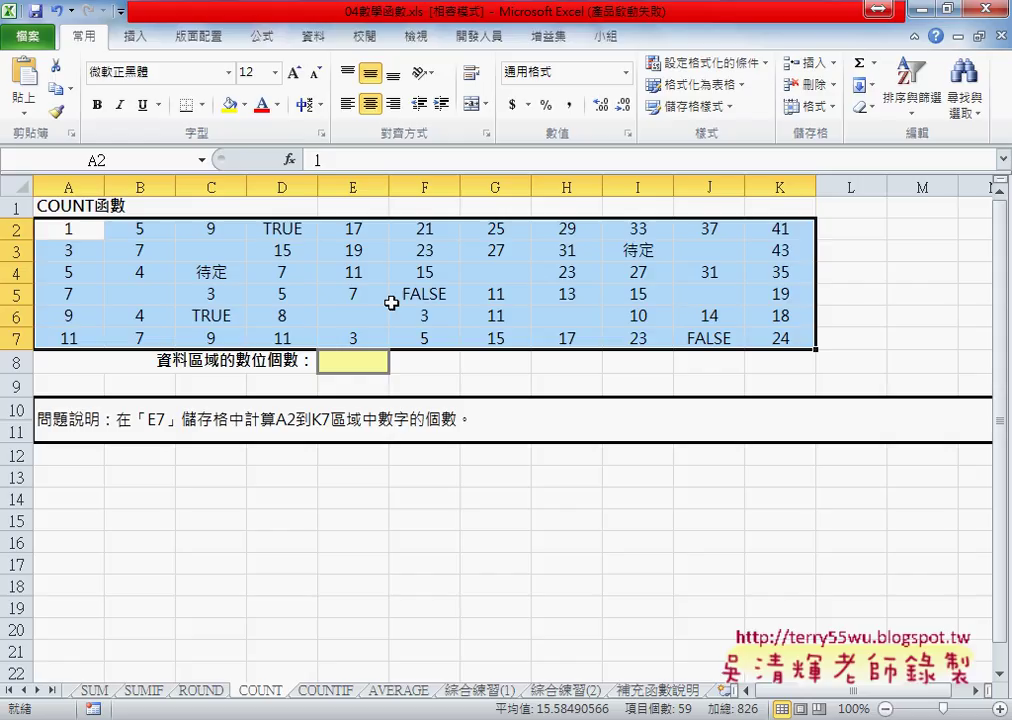
click(372, 363)
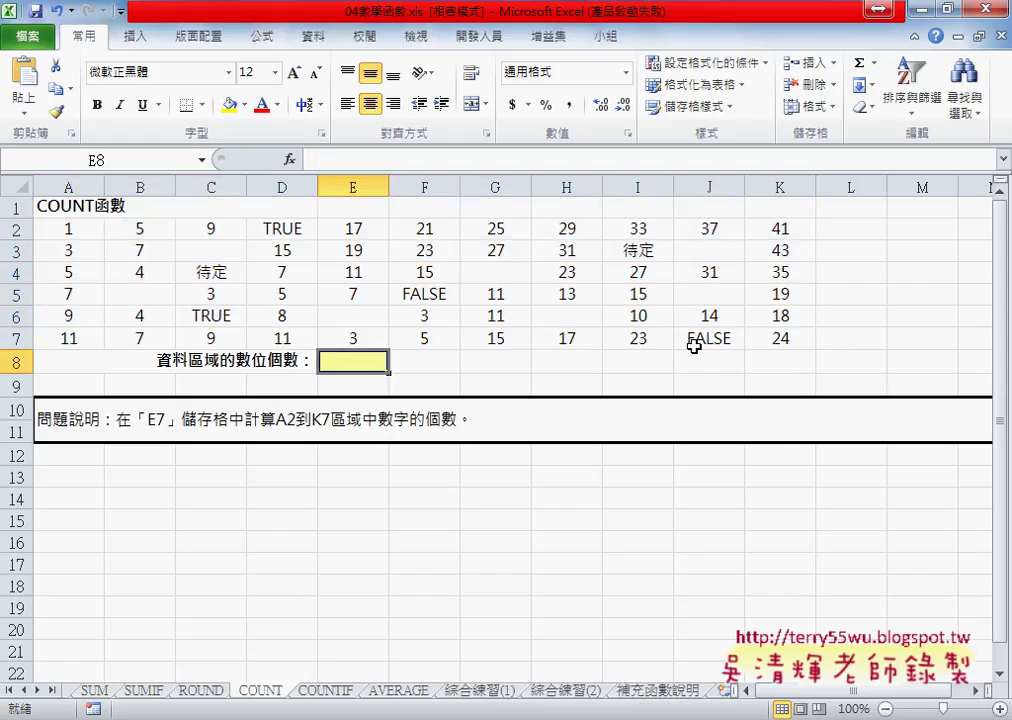
Step: In Insert Function for E8, switch to the 統計 (Statistical) category and select COUNT
click(290, 160)
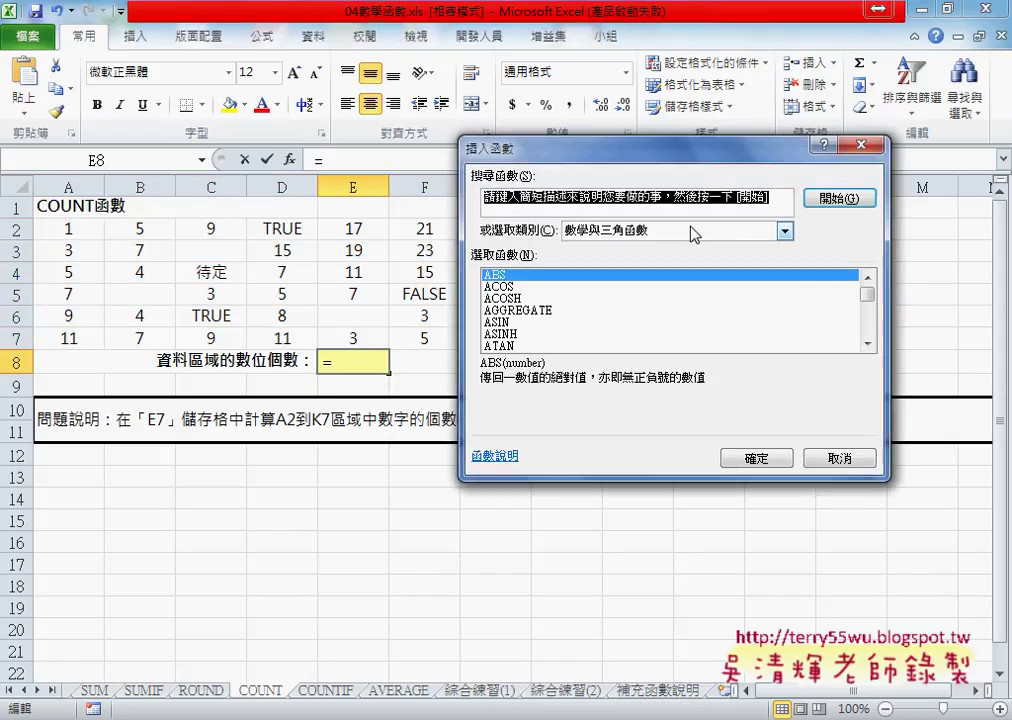
click(686, 233)
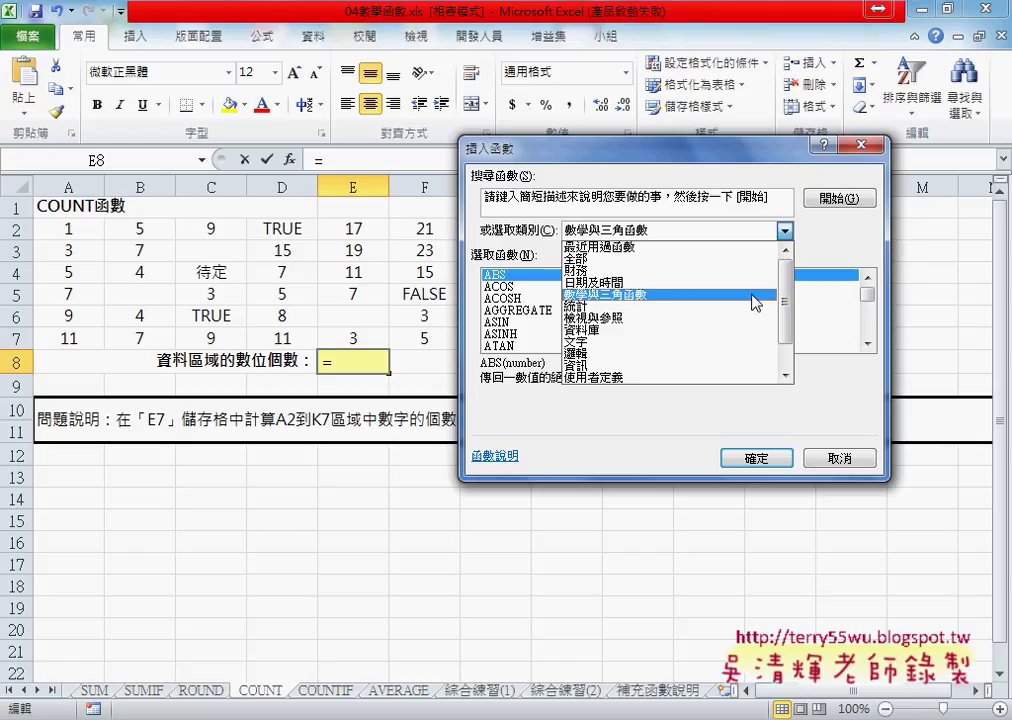
click(706, 317)
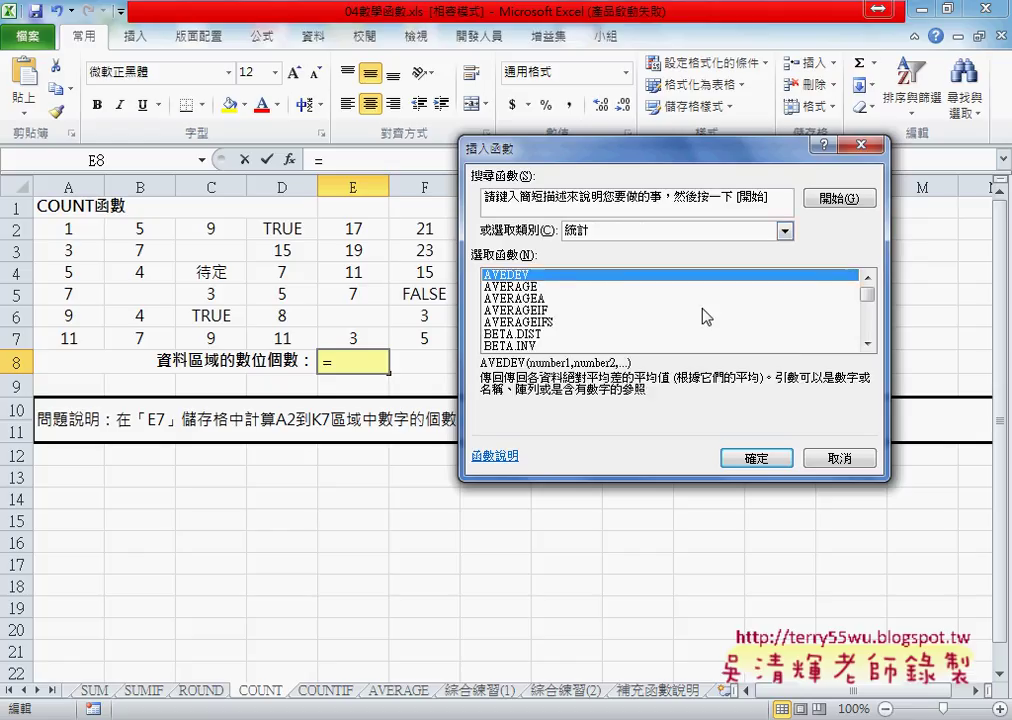
click(866, 343)
click(866, 343)
click(866, 343)
click(866, 343)
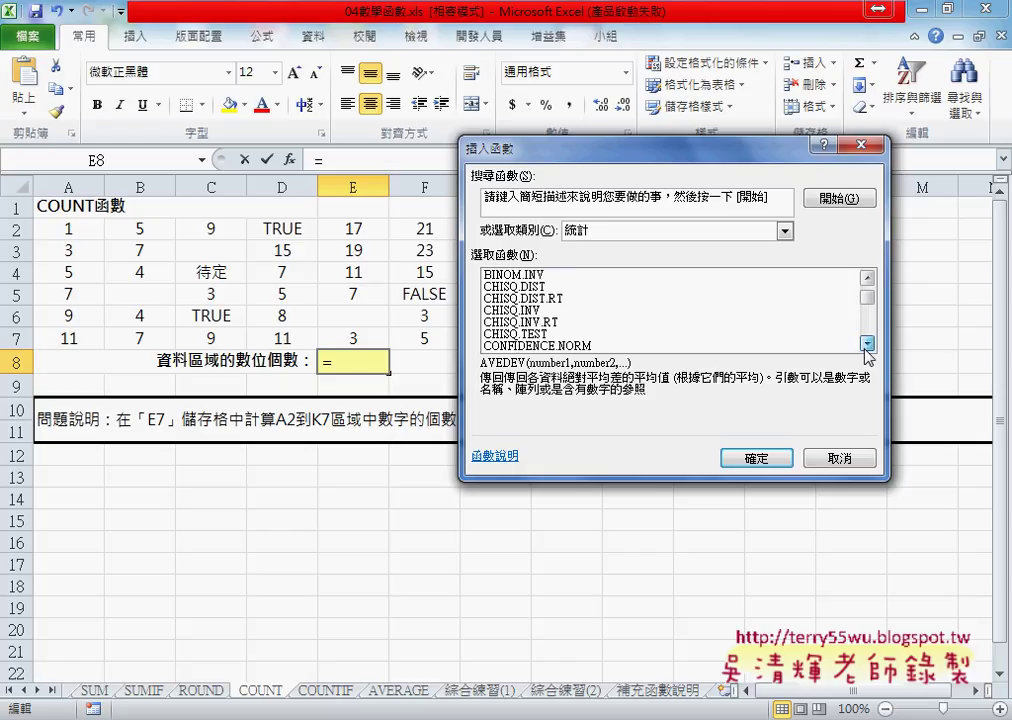
click(866, 343)
click(866, 343)
click(866, 343)
click(490, 311)
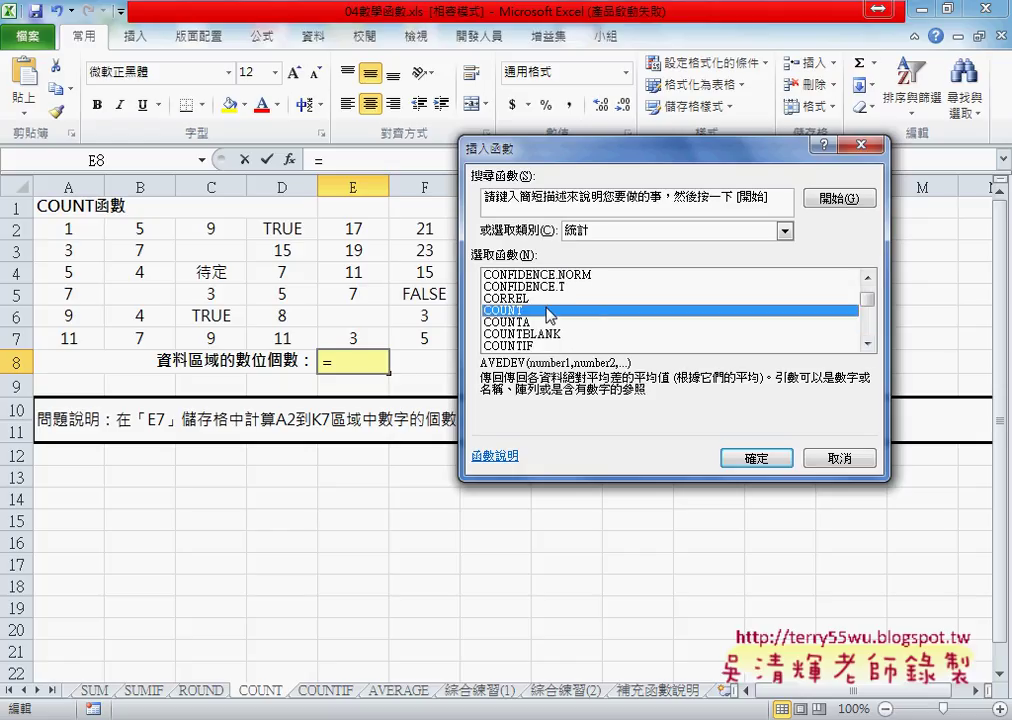
click(866, 343)
click(866, 343)
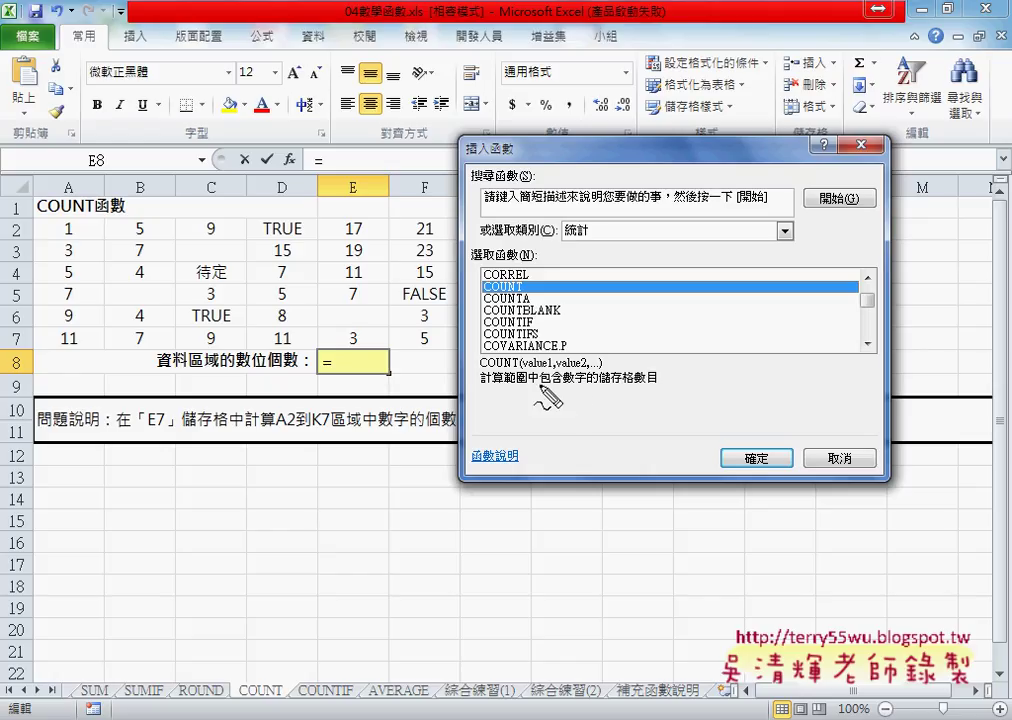
drag(506, 385, 527, 385)
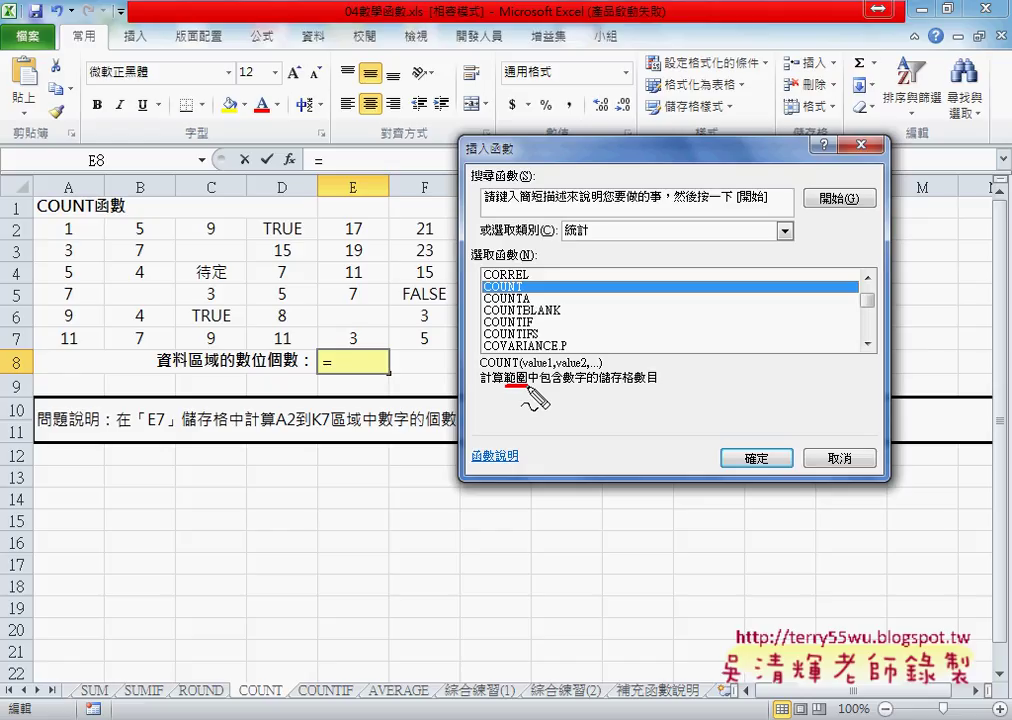
drag(564, 386, 578, 386)
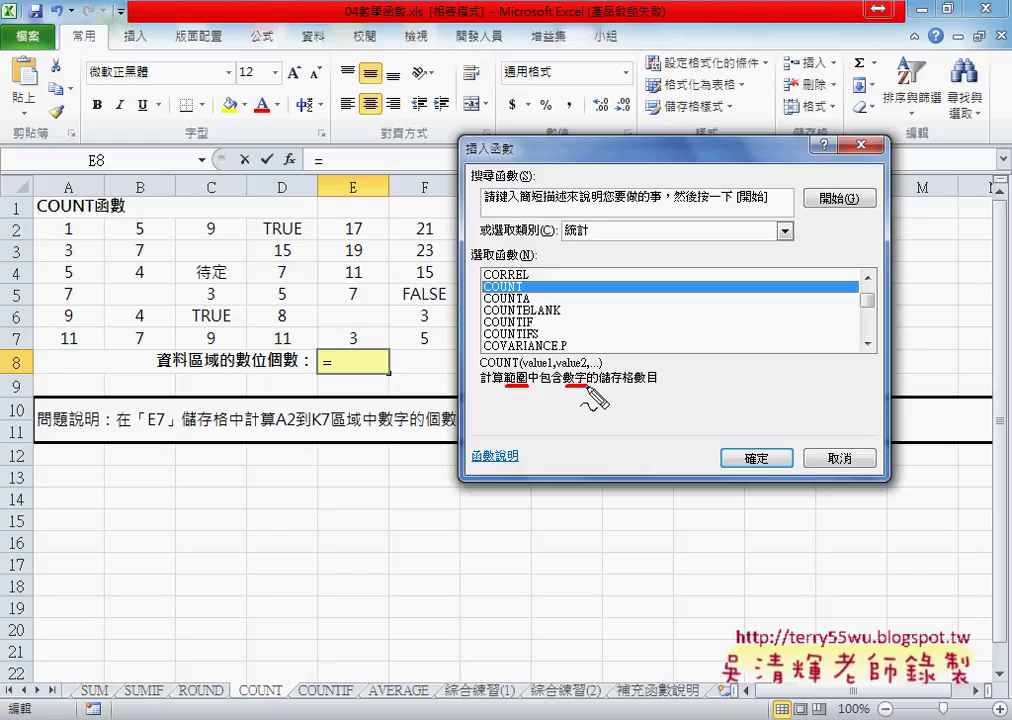
drag(526, 281, 528, 295)
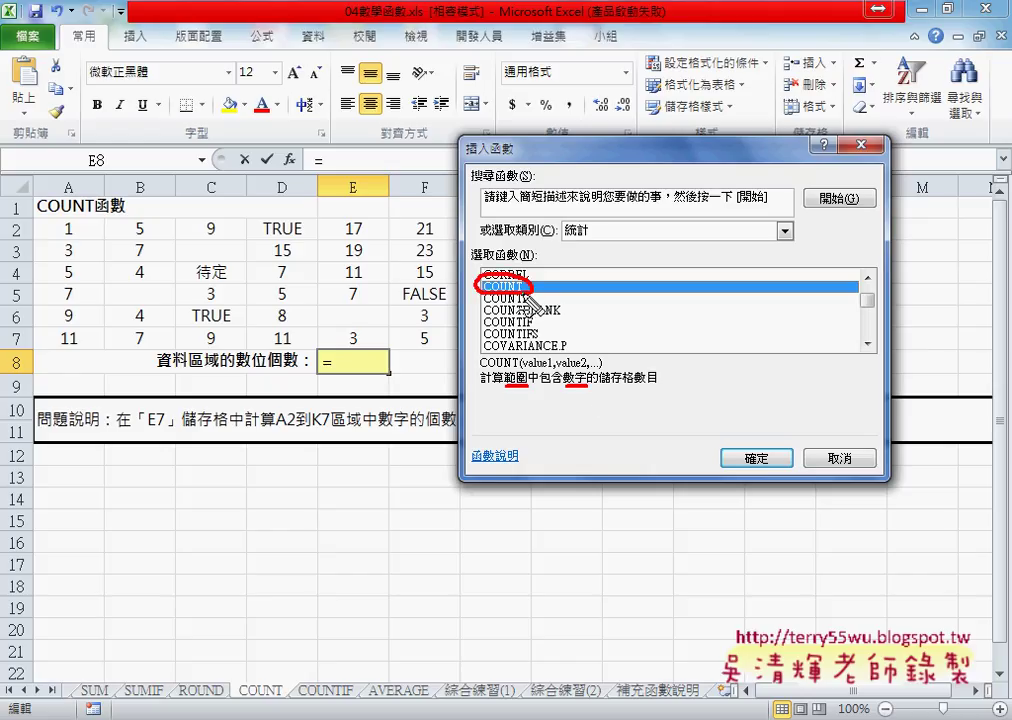
key(Escape)
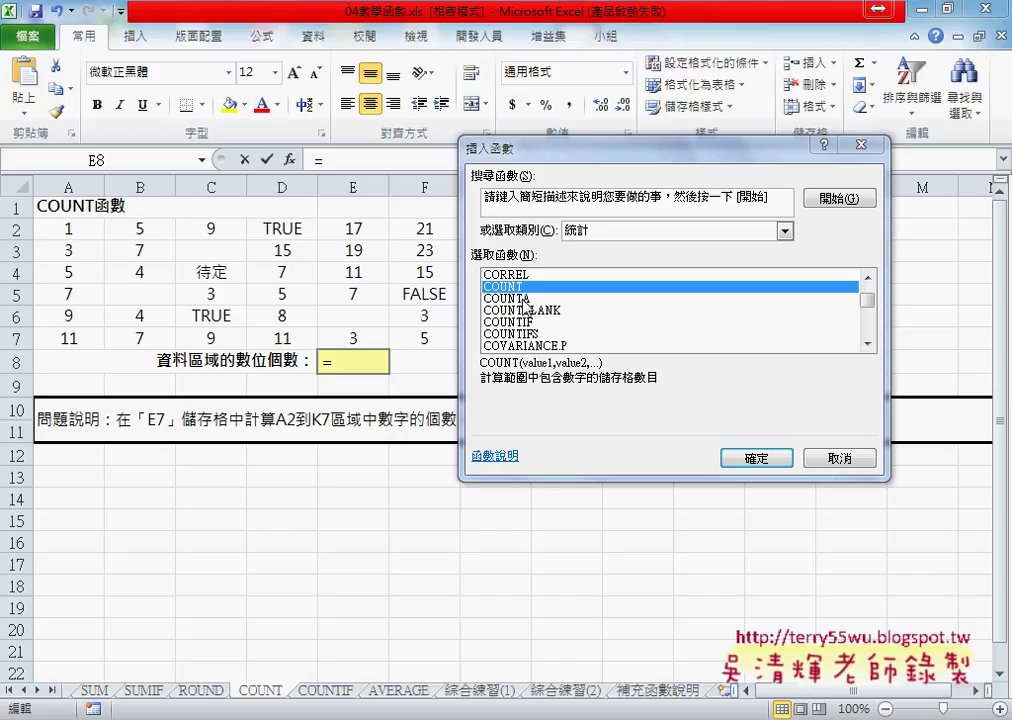
Step: Preview the descriptions of COUNTA, COUNTBLANK, COUNTIF and COUNTIFS
click(526, 298)
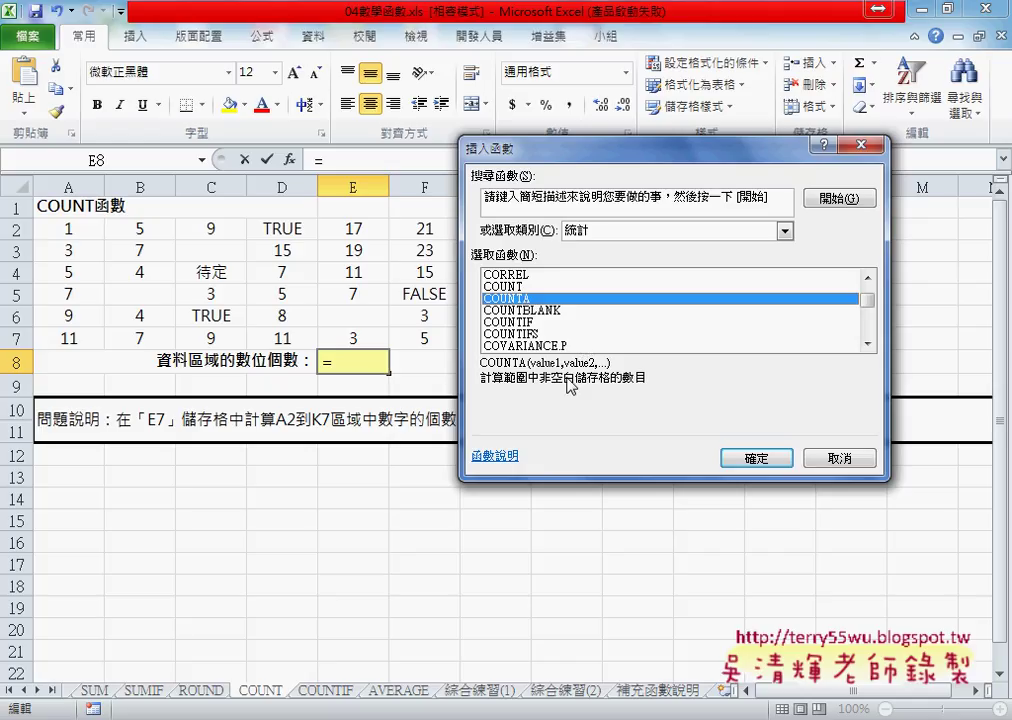
click(555, 311)
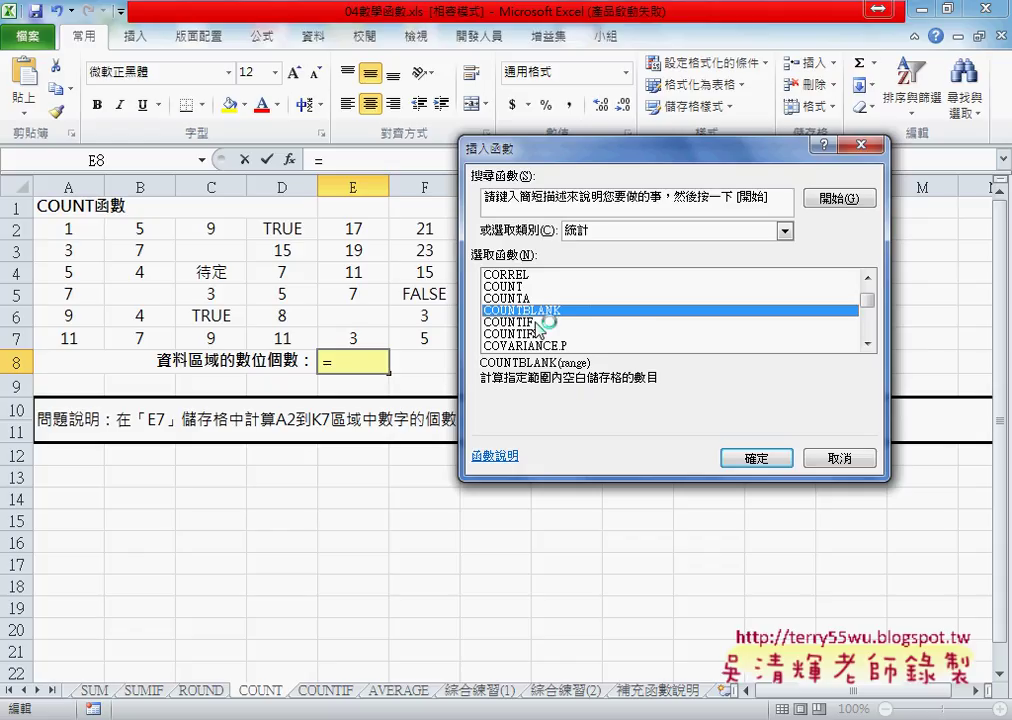
click(538, 324)
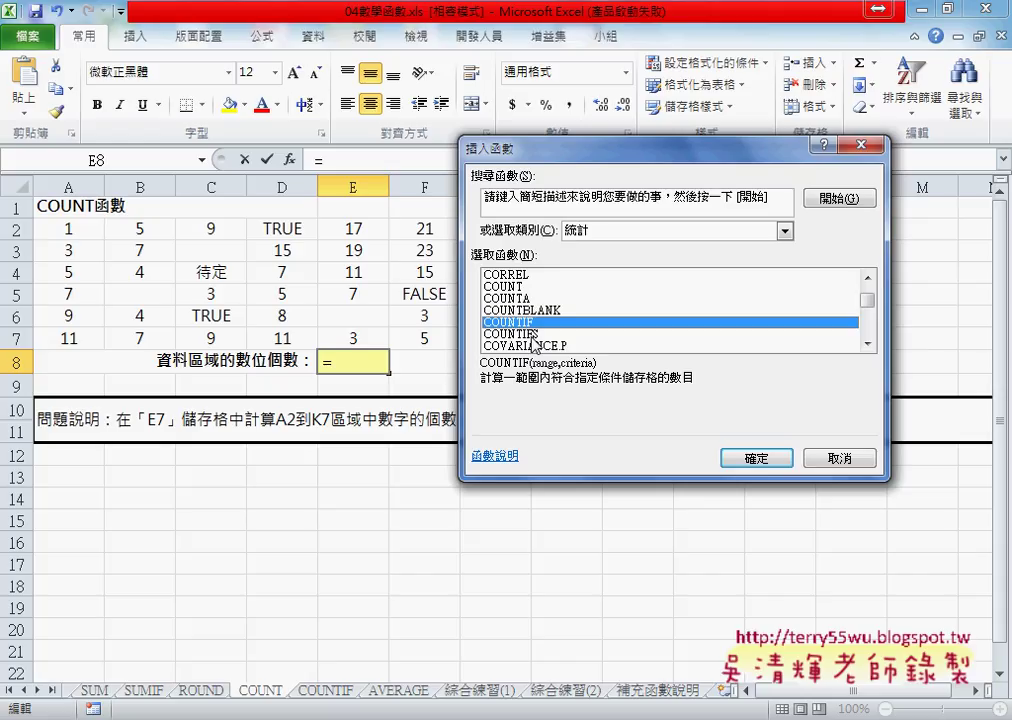
click(531, 335)
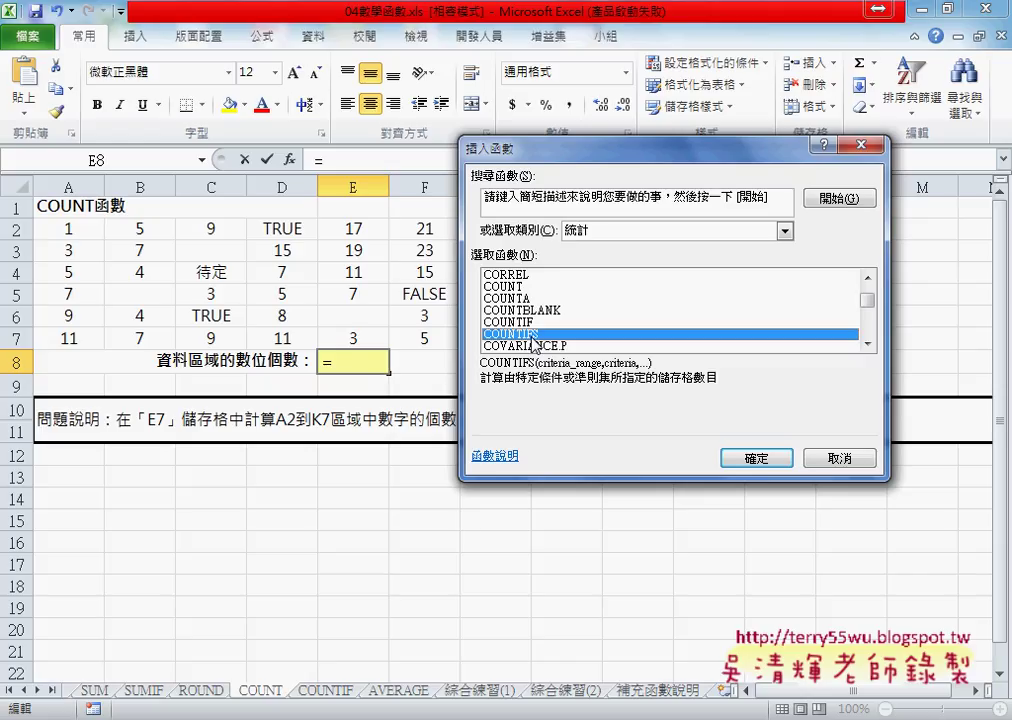
Step: Enter =COUNT(A2:K7) in E8, returning 53 numeric cells
click(535, 288)
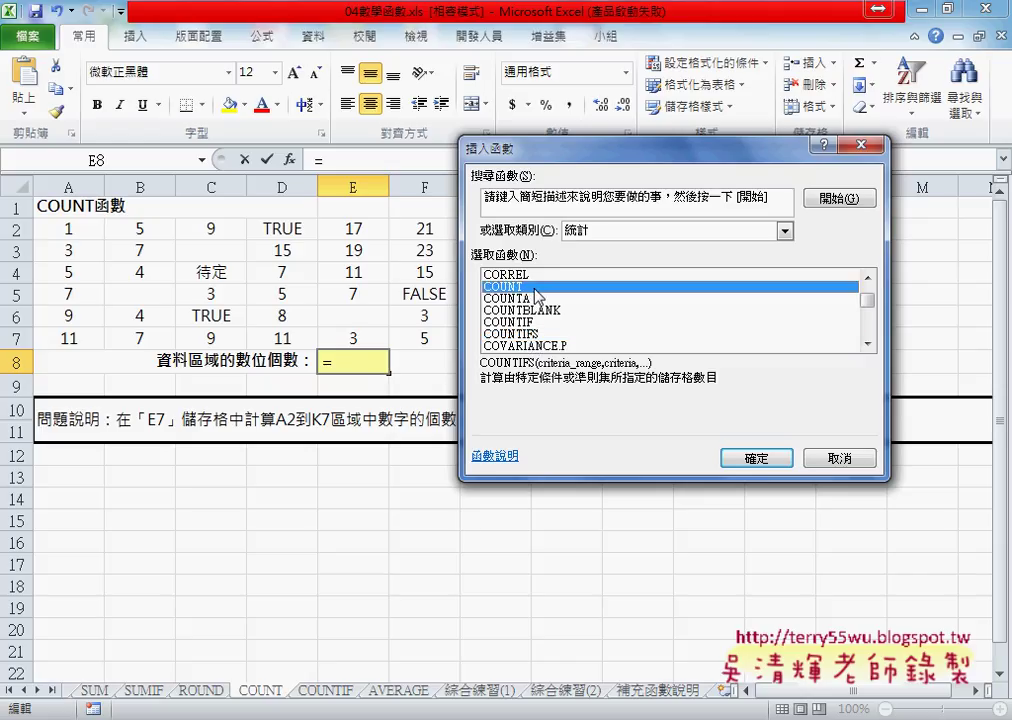
click(747, 459)
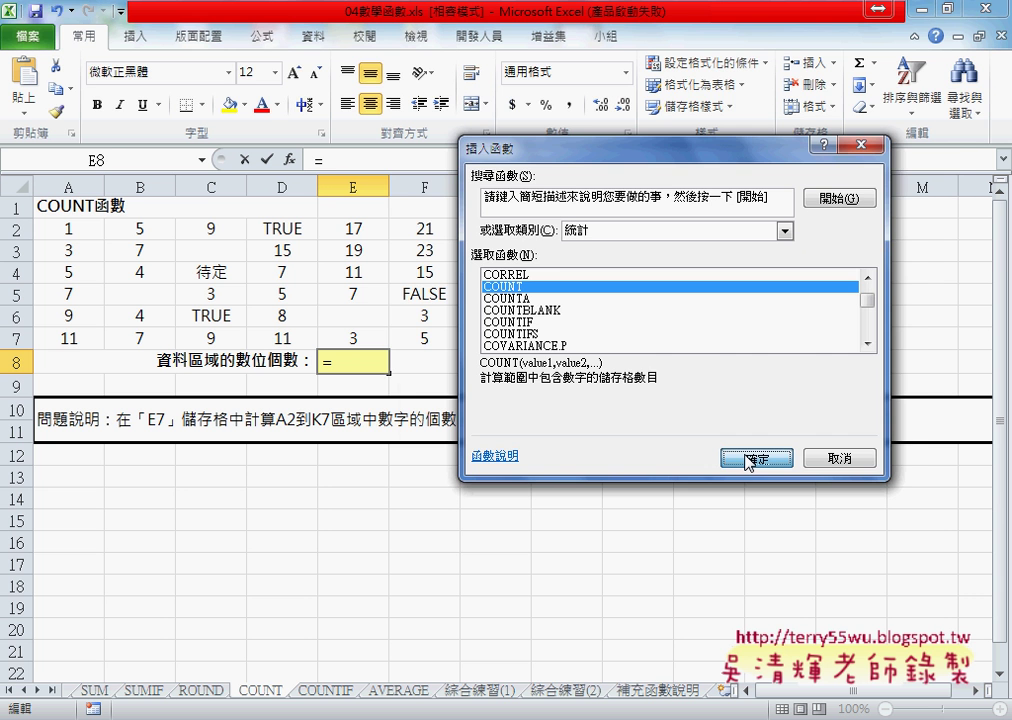
mouse_move(75, 228)
mouse_down()
mouse_move(291, 297)
mouse_move(758, 341)
mouse_up()
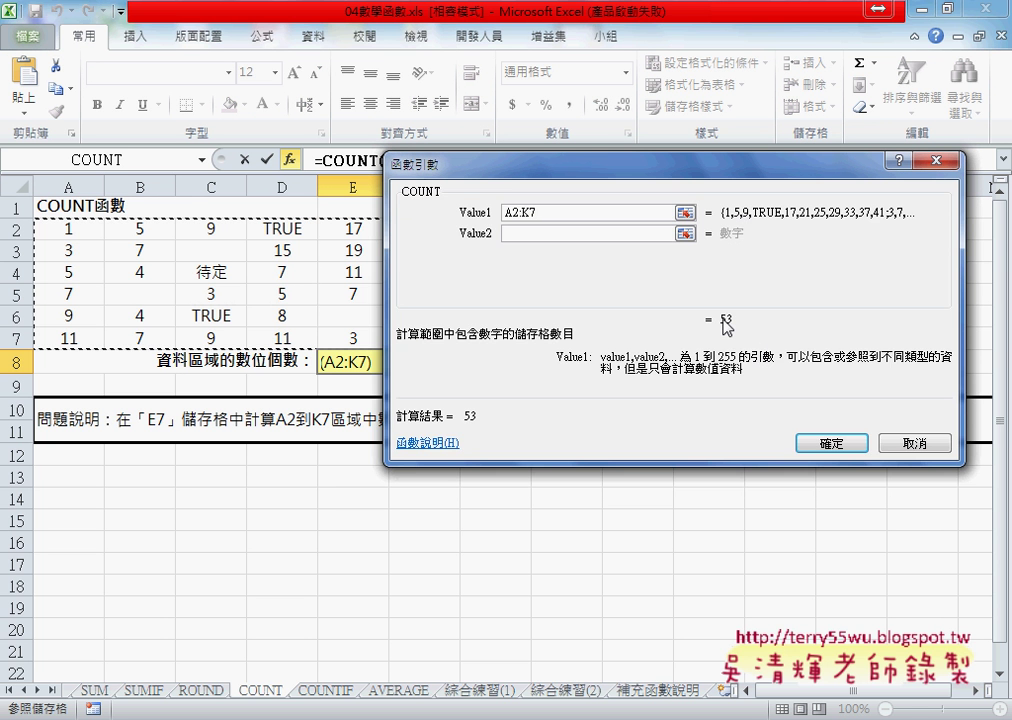
click(828, 443)
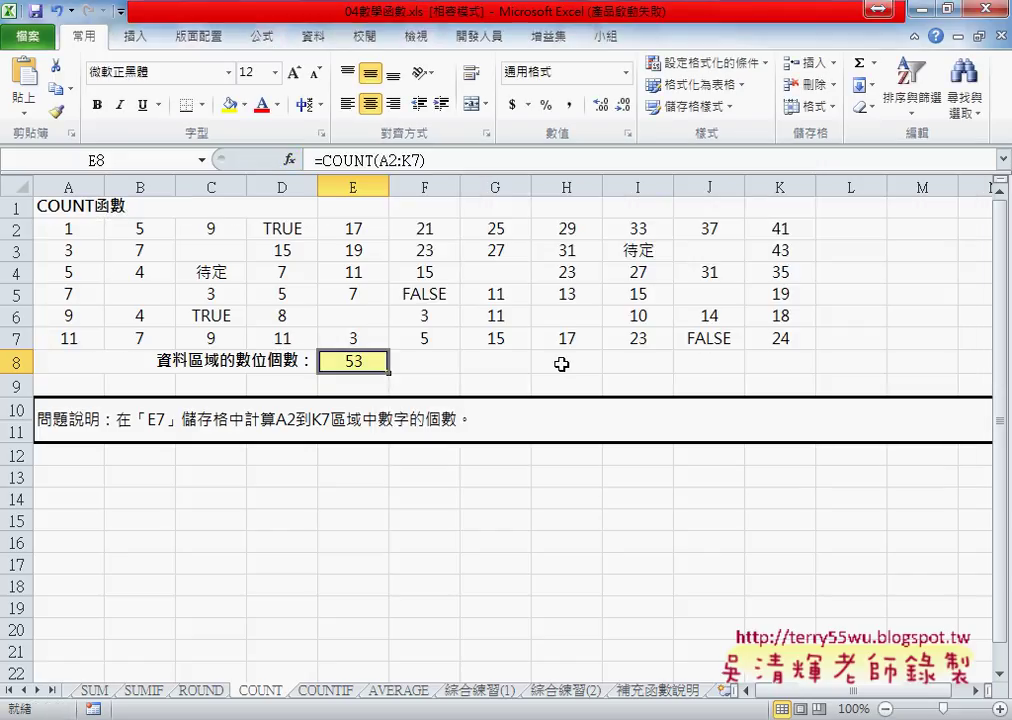
click(494, 366)
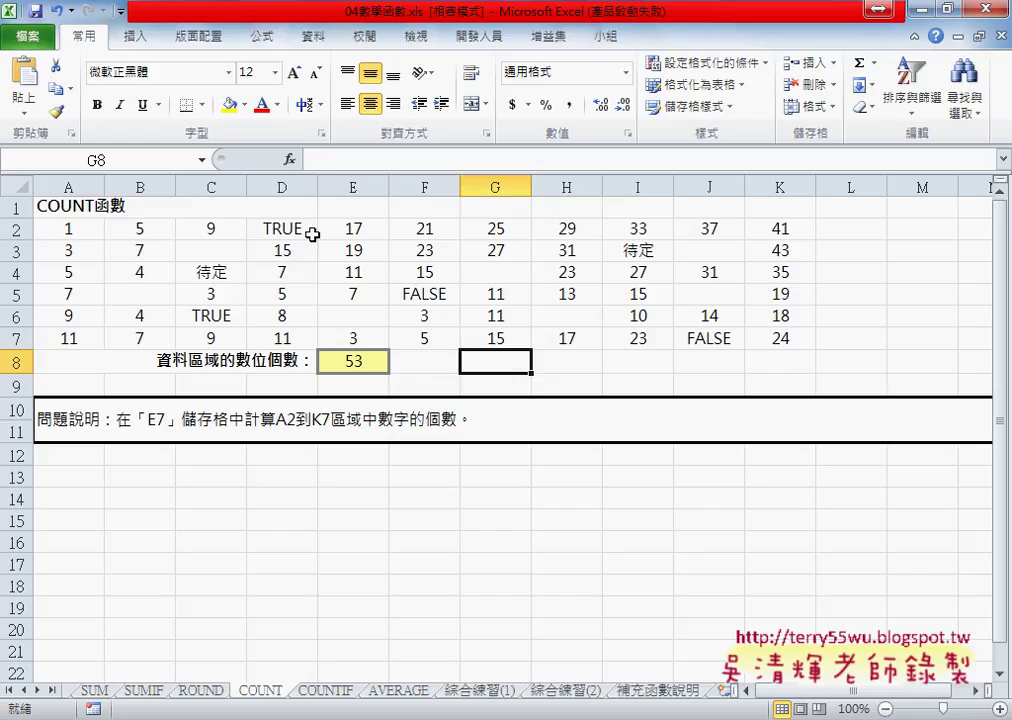
Step: Enter =COUNTA(A2:K7) in G8, returning 59 non-empty cells
click(289, 159)
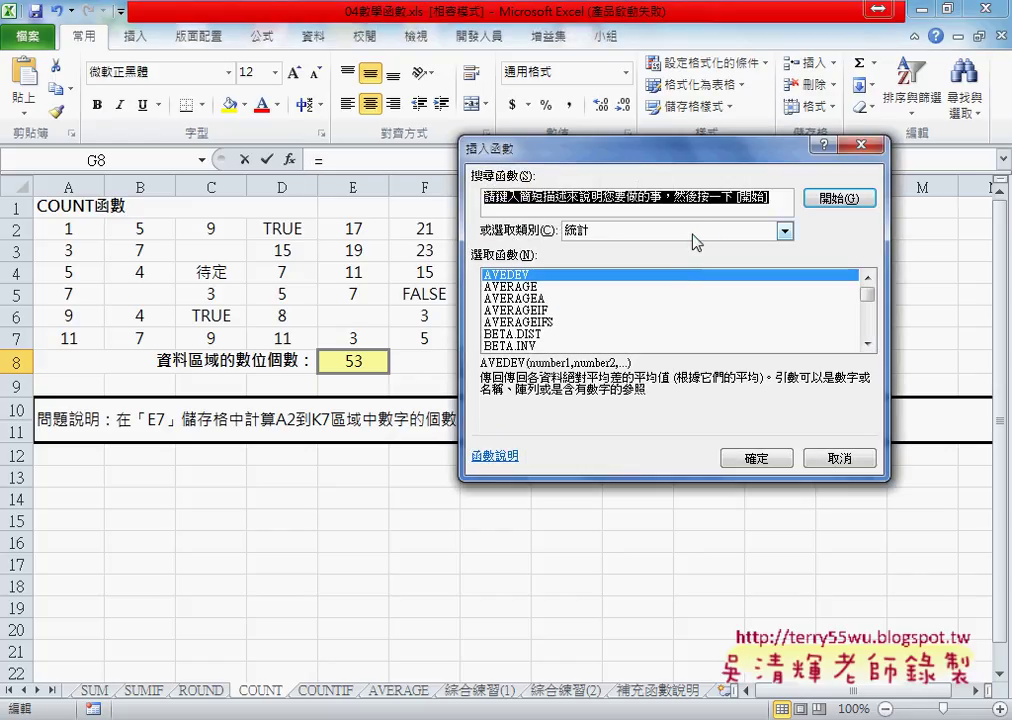
drag(868, 296, 870, 318)
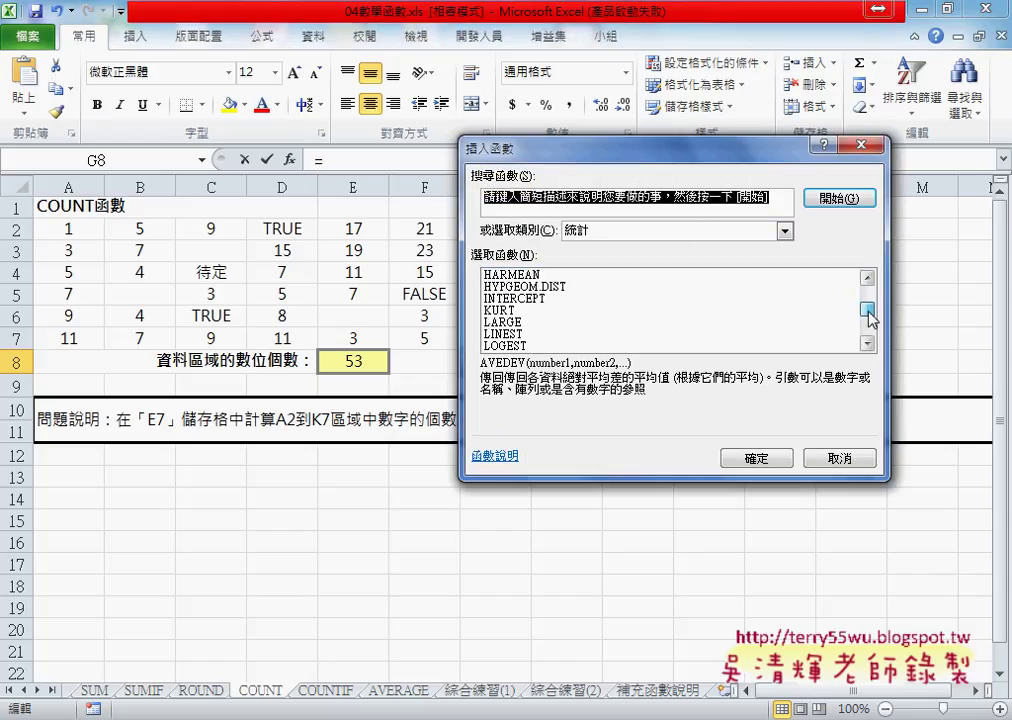
click(868, 344)
click(868, 344)
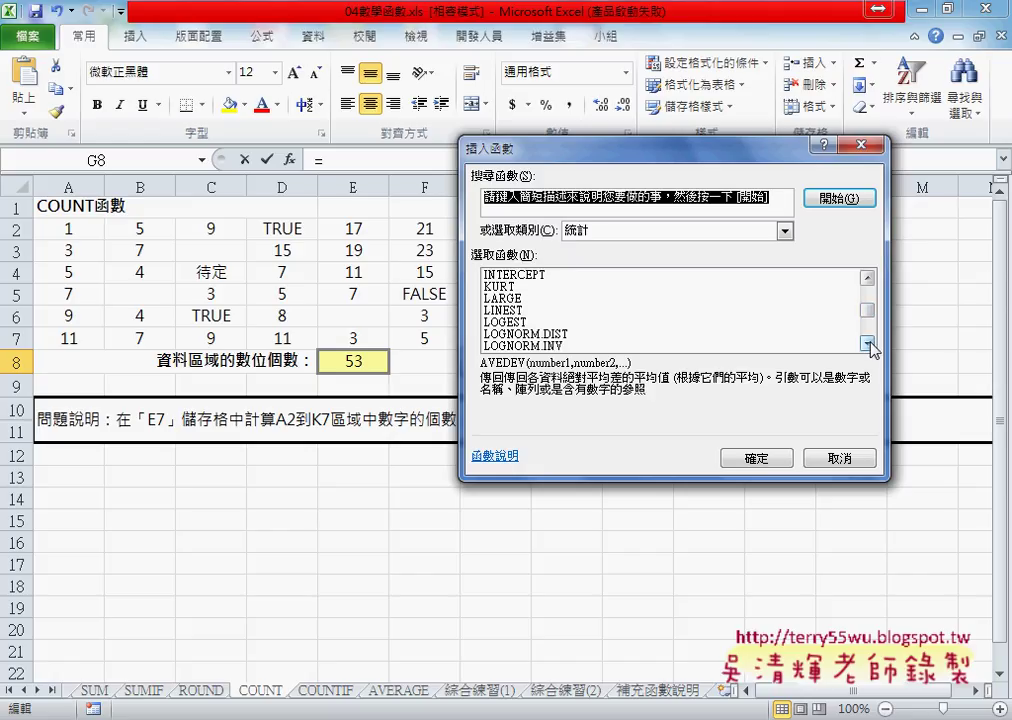
drag(869, 306, 875, 298)
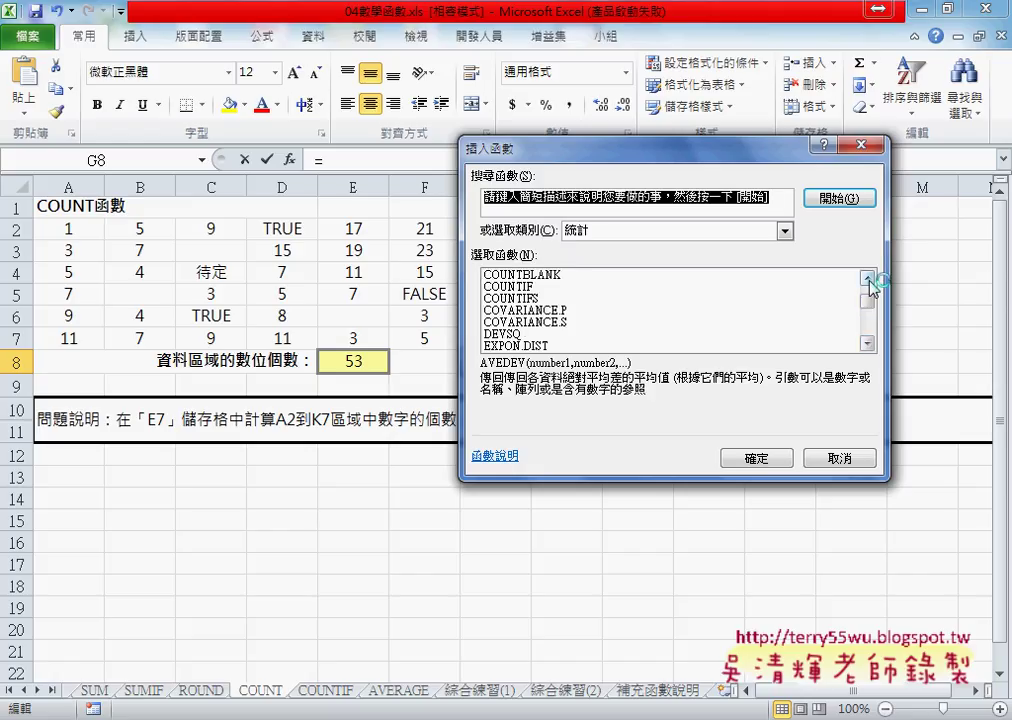
click(867, 278)
click(535, 289)
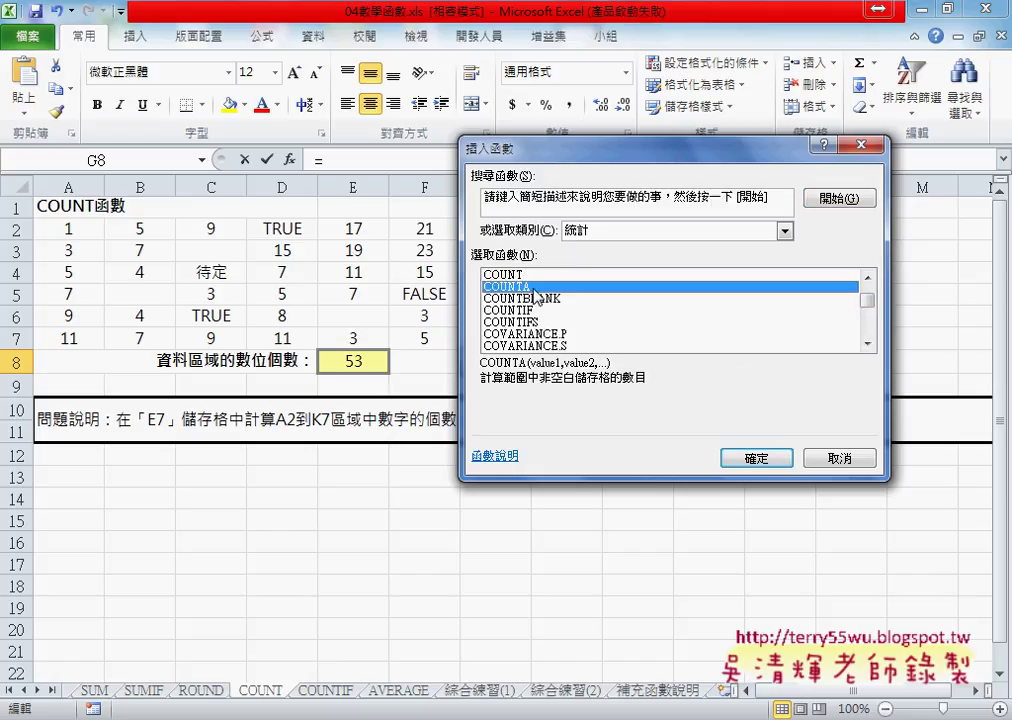
click(756, 458)
mouse_move(68, 228)
mouse_down()
mouse_move(560, 337)
mouse_move(767, 340)
mouse_up()
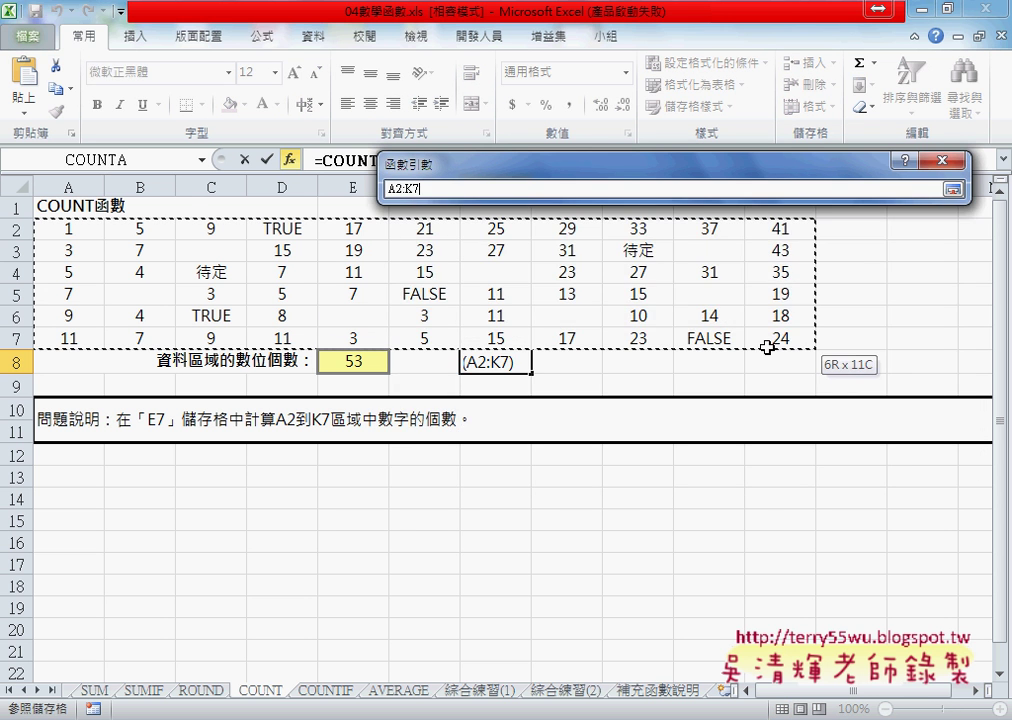
click(835, 443)
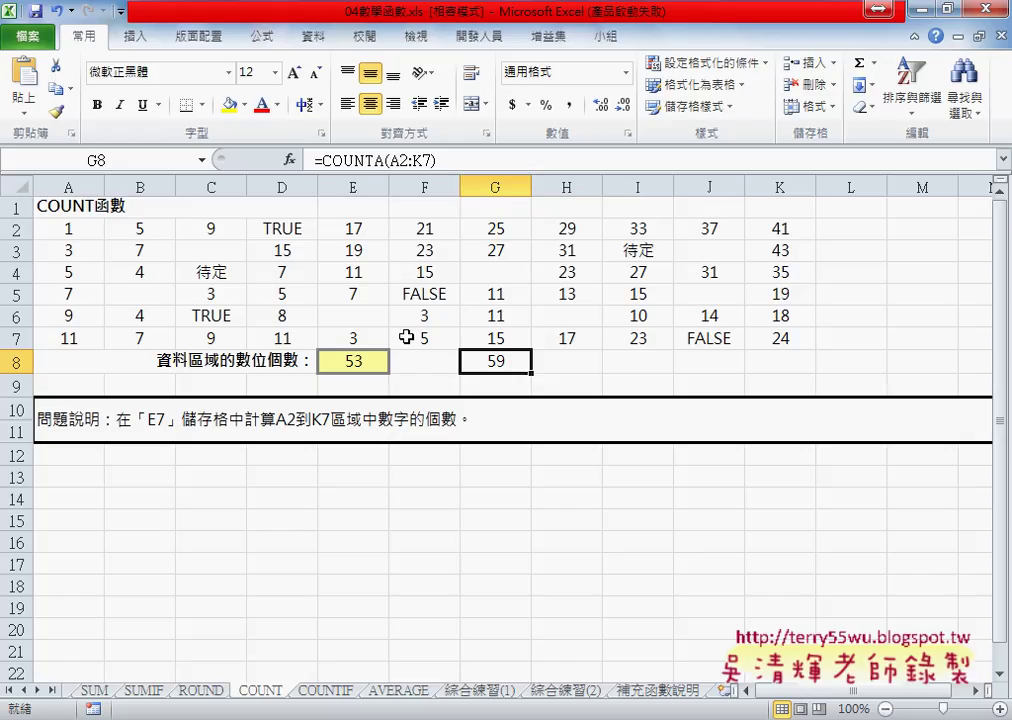
click(651, 256)
click(287, 230)
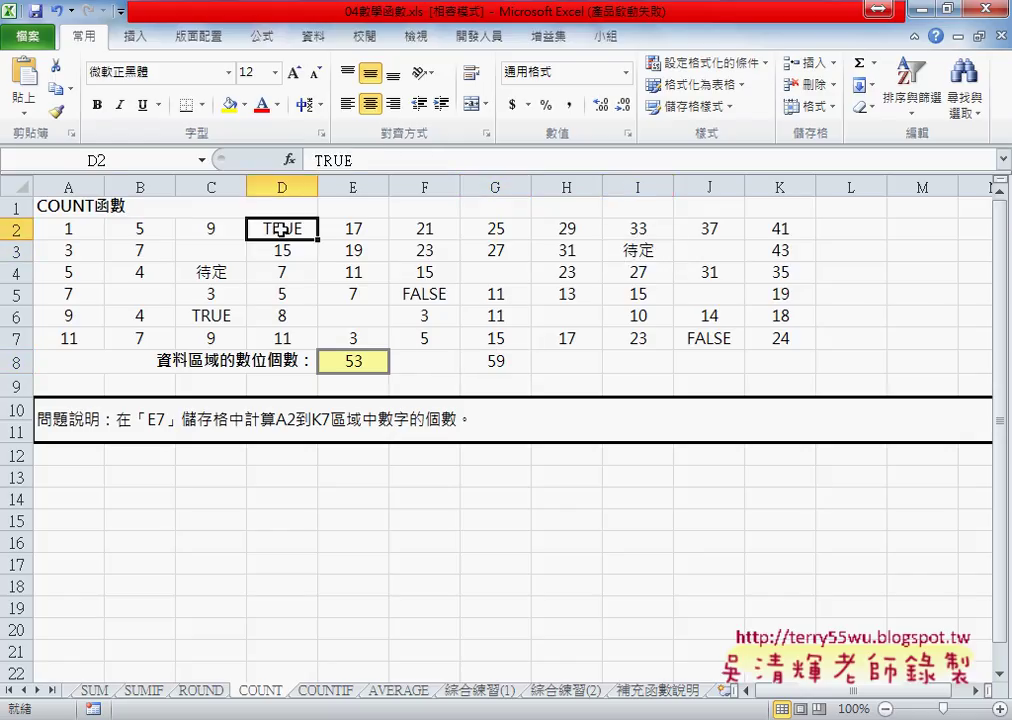
click(427, 298)
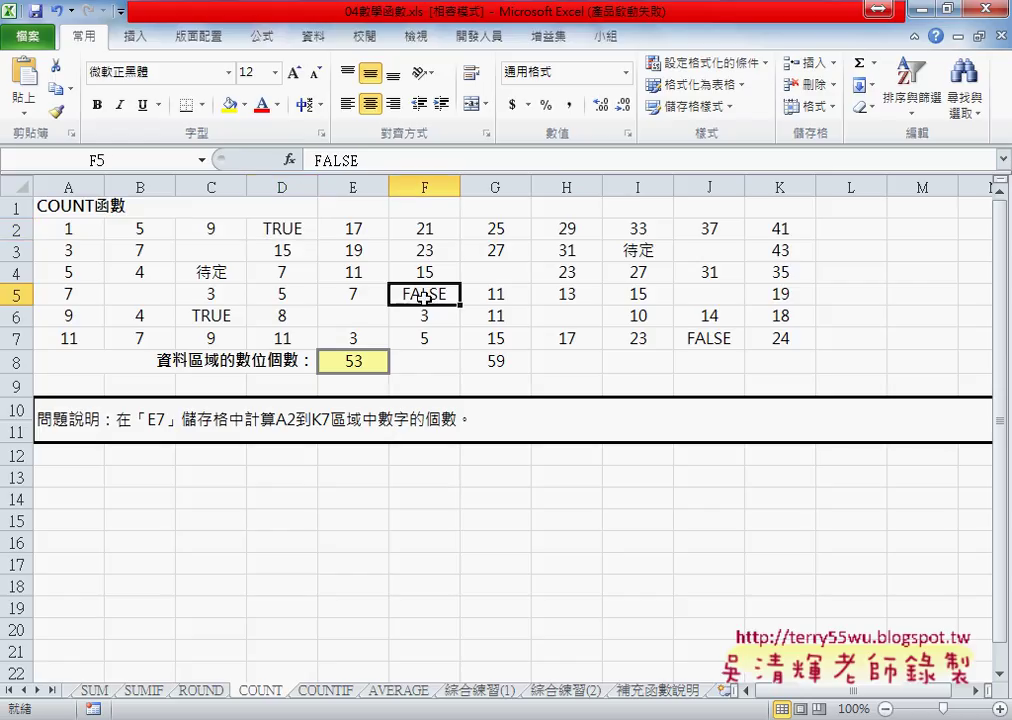
click(276, 230)
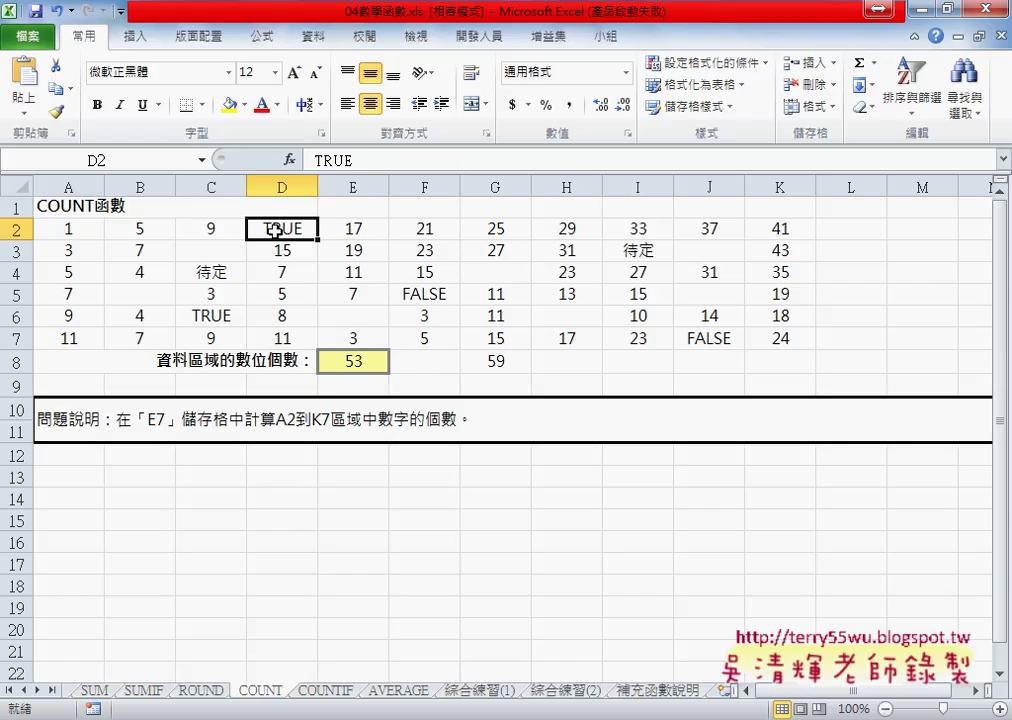
click(441, 296)
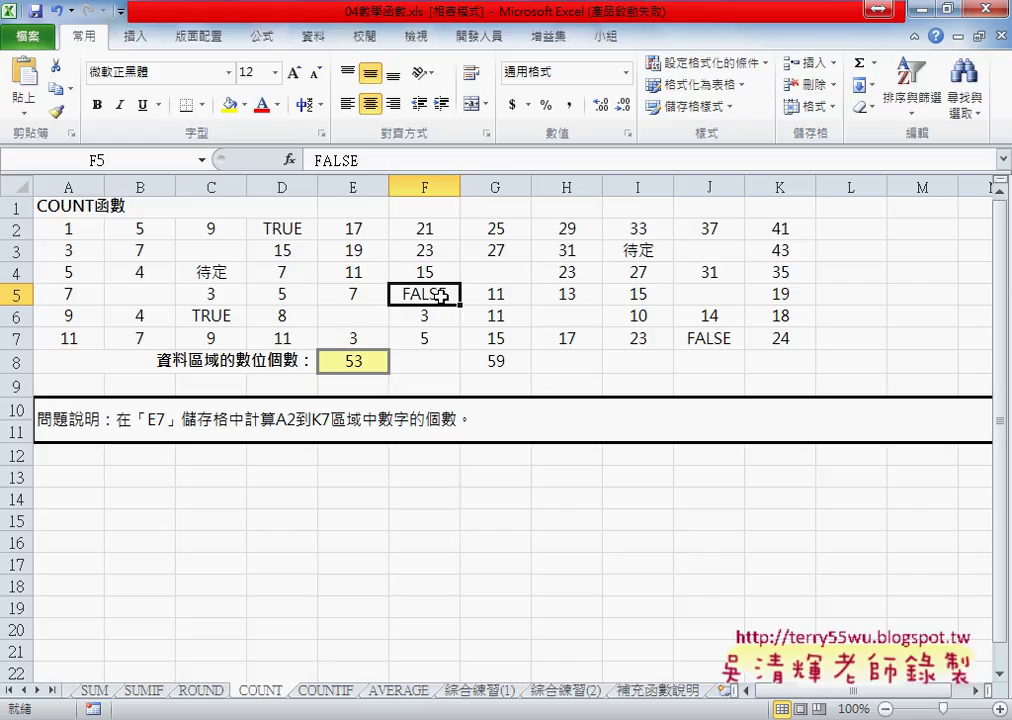
click(354, 362)
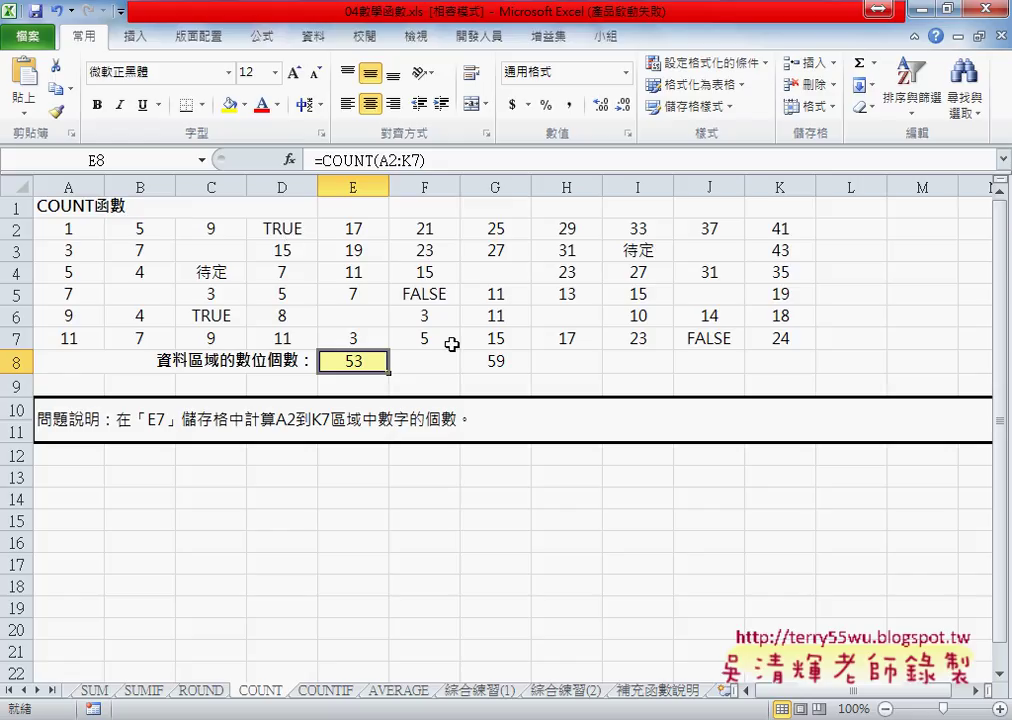
Step: Enter =COUNTBLANK(A2:K7) in I8 (7 blanks) and select G8:I8 to compare counts
click(638, 361)
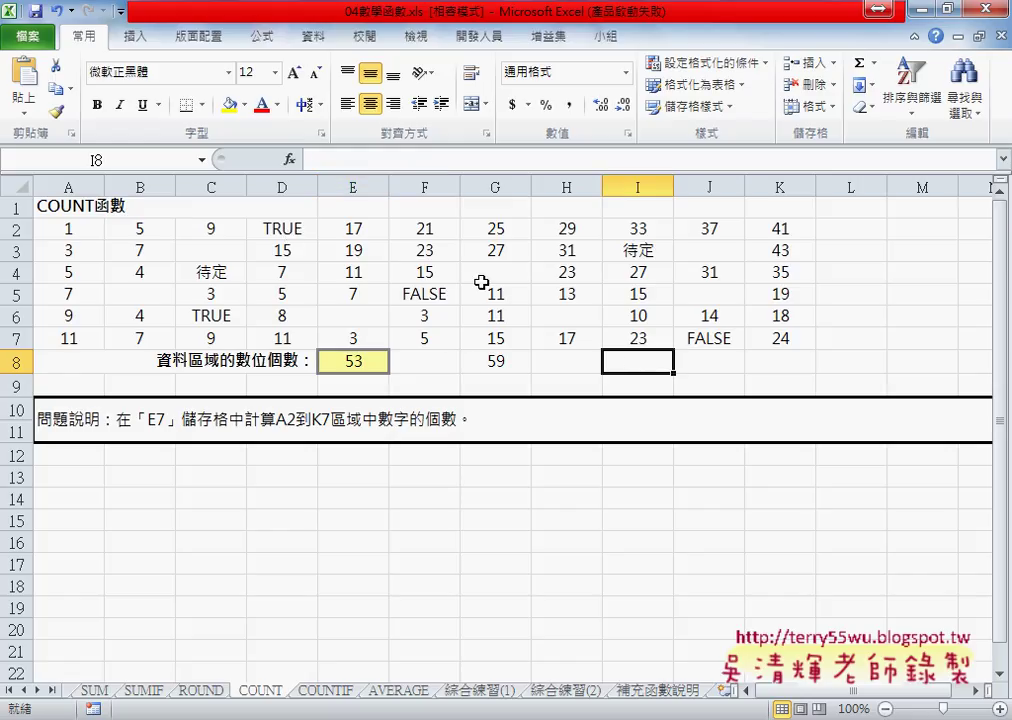
click(289, 159)
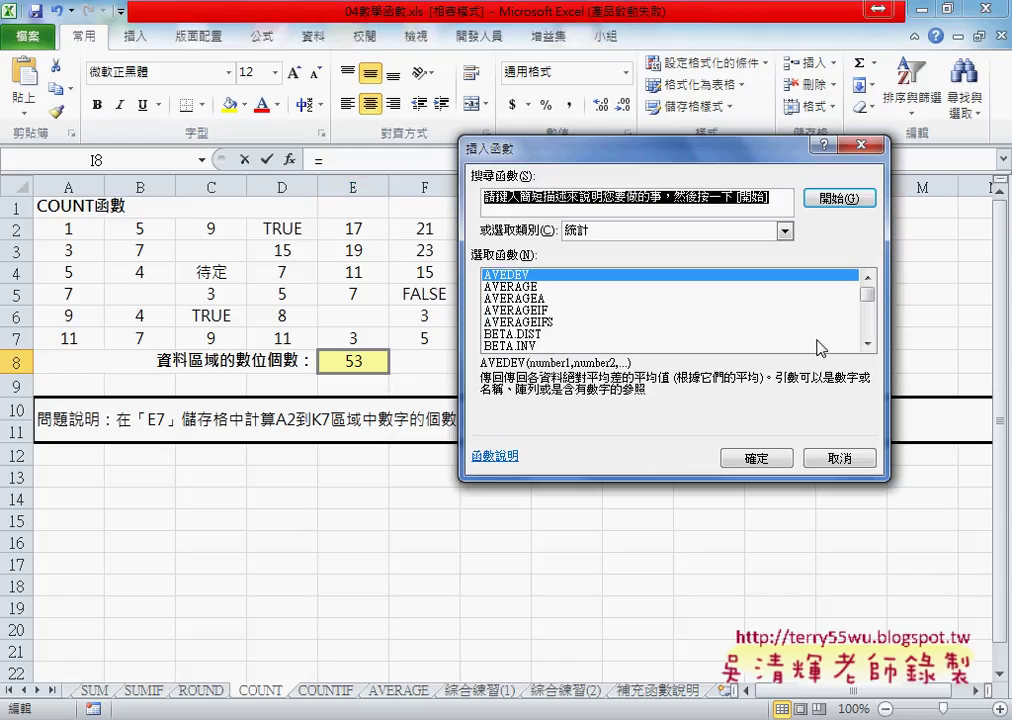
click(866, 343)
scroll(866, 345, down, 1)
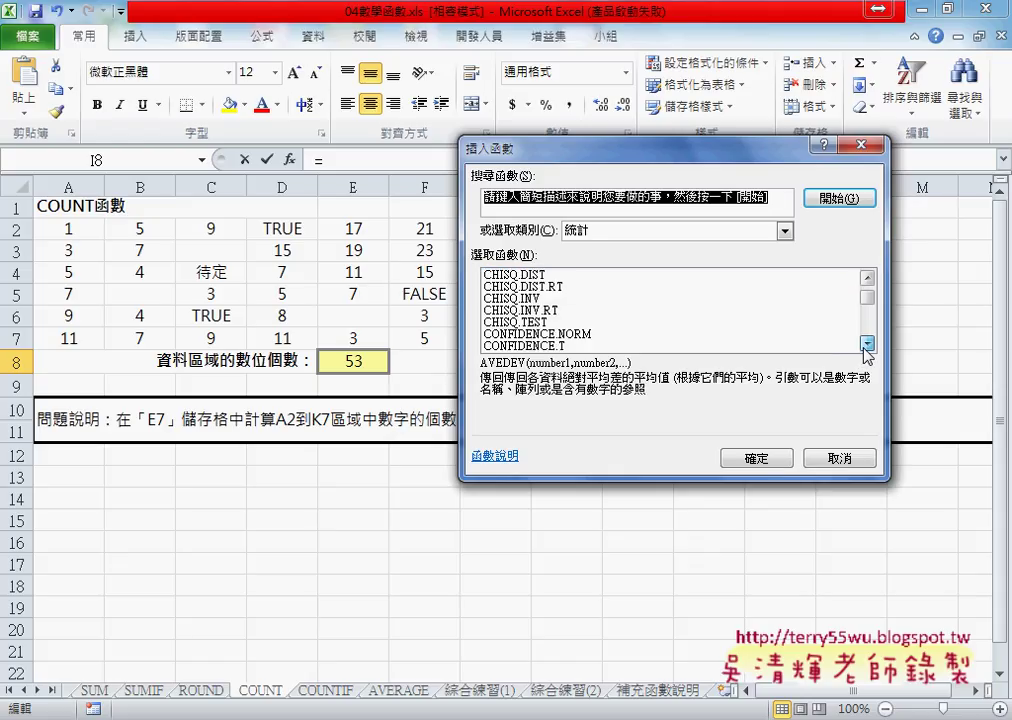
scroll(866, 345, down, 1)
scroll(866, 345, down, 1)
click(553, 323)
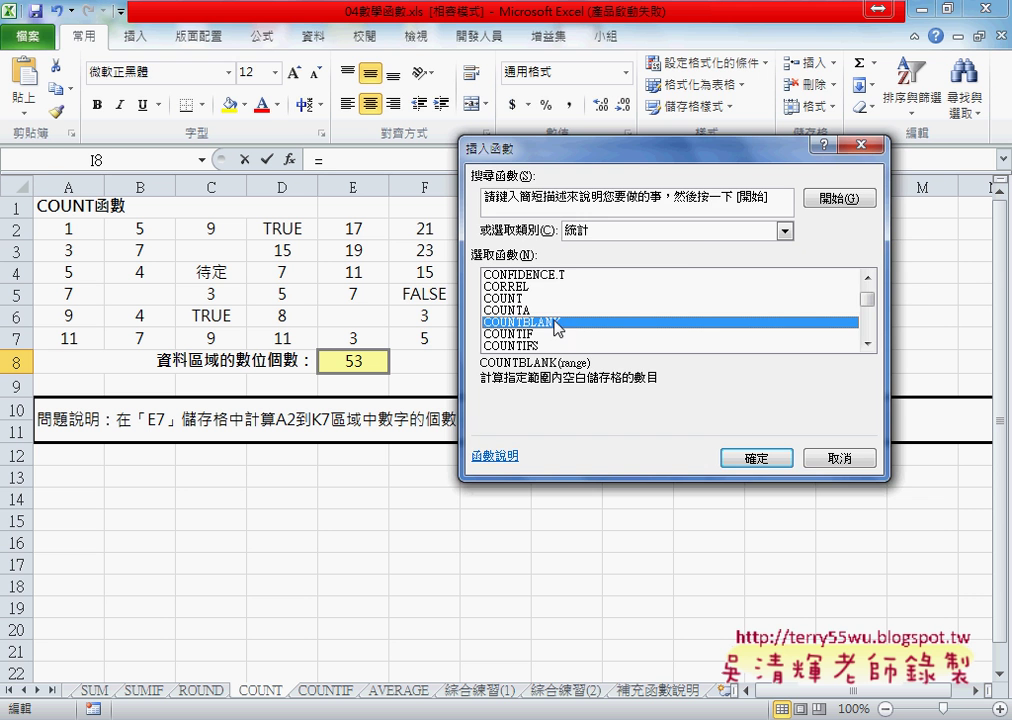
click(766, 461)
drag(70, 229, 778, 339)
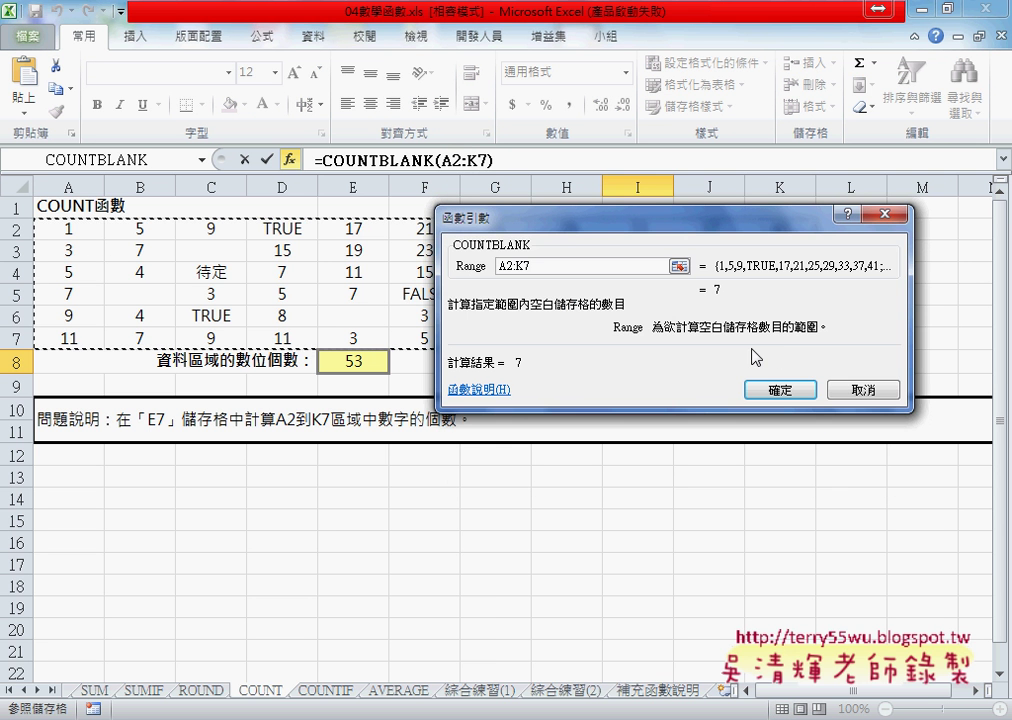
click(780, 389)
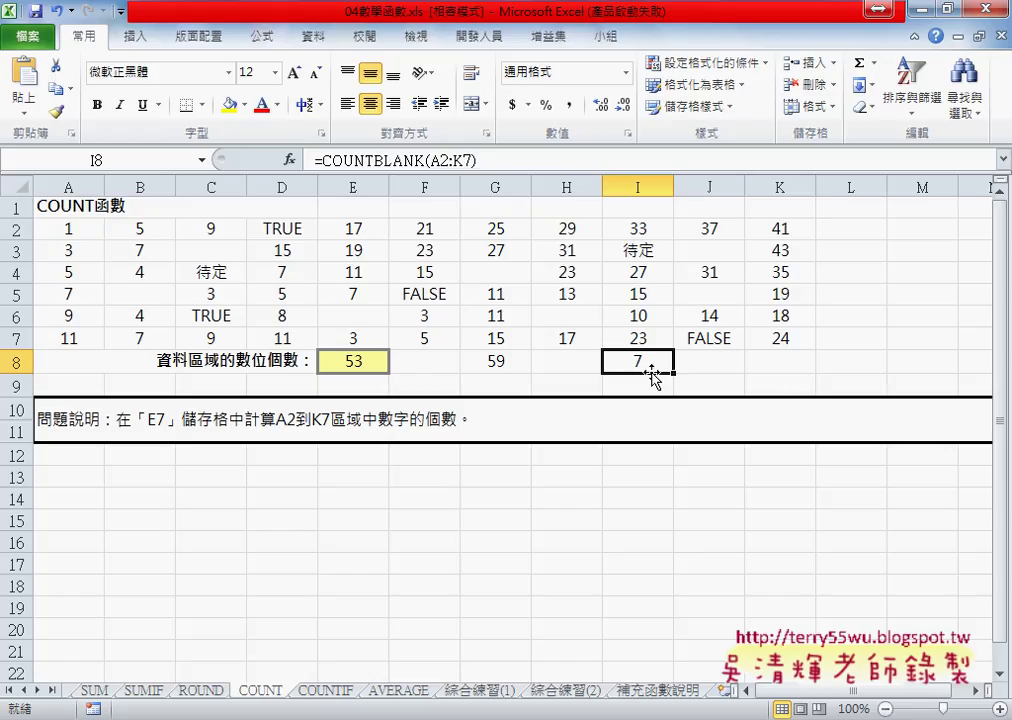
drag(491, 370, 612, 366)
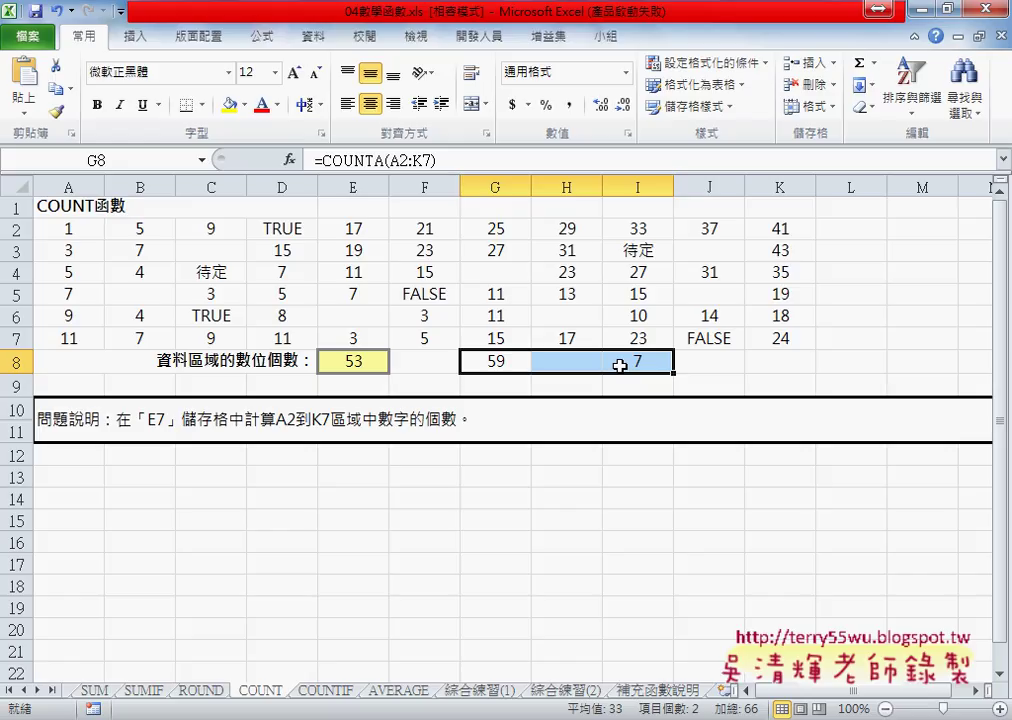
Step: Select K8 and insert COUNTIF from the Statistical function list
click(777, 362)
click(289, 160)
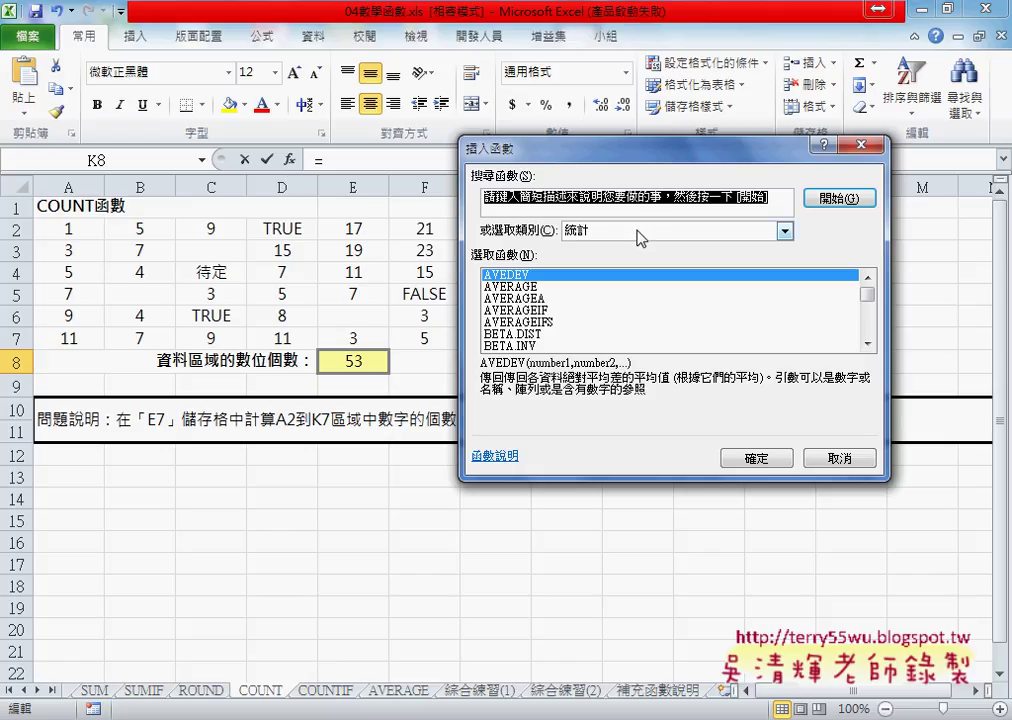
click(867, 343)
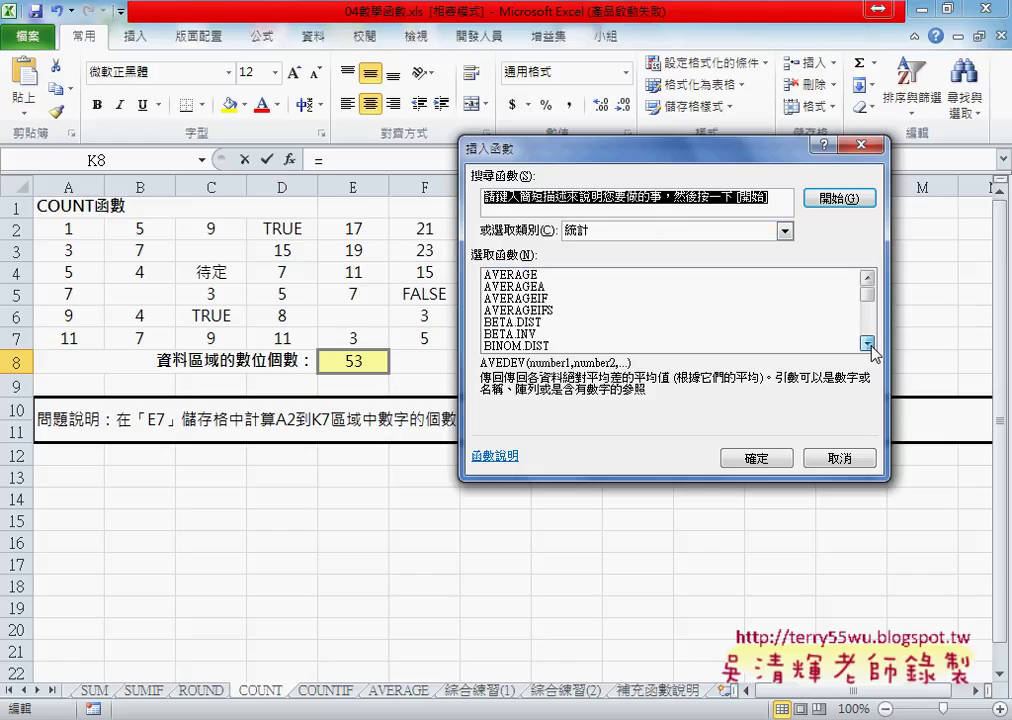
click(867, 343)
click(867, 343)
triple_click(867, 343)
triple_click(867, 343)
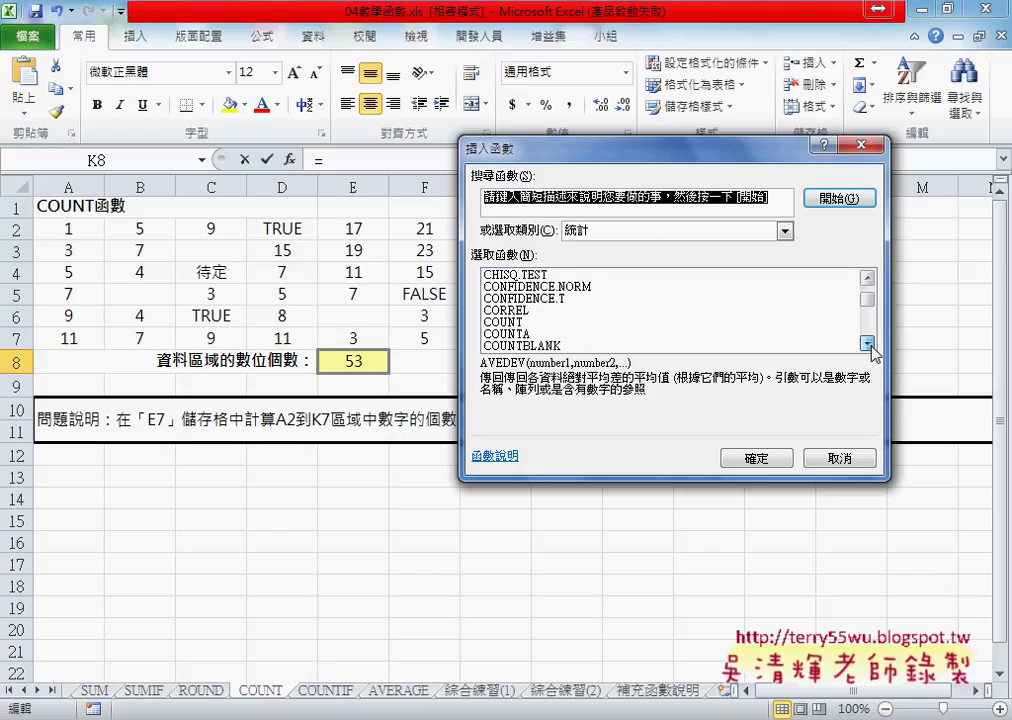
triple_click(867, 343)
click(600, 321)
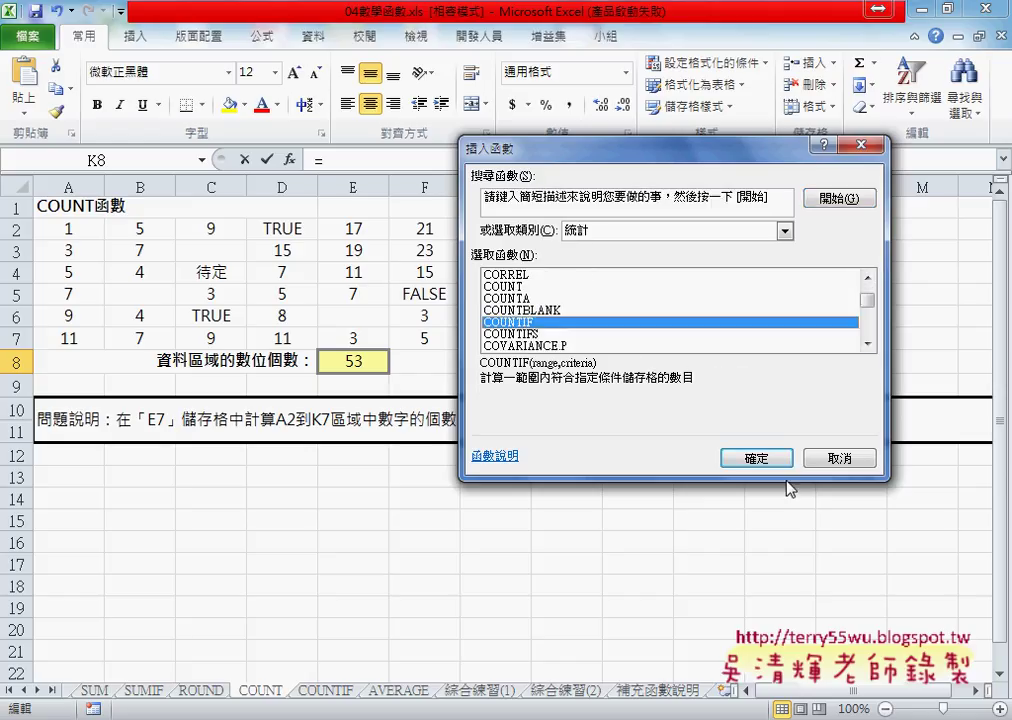
click(758, 458)
Step: Set the COUNTIF range to A2:K7 and the criterion to >10
mouse_move(62, 228)
mouse_down()
mouse_move(775, 353)
mouse_move(778, 340)
mouse_up()
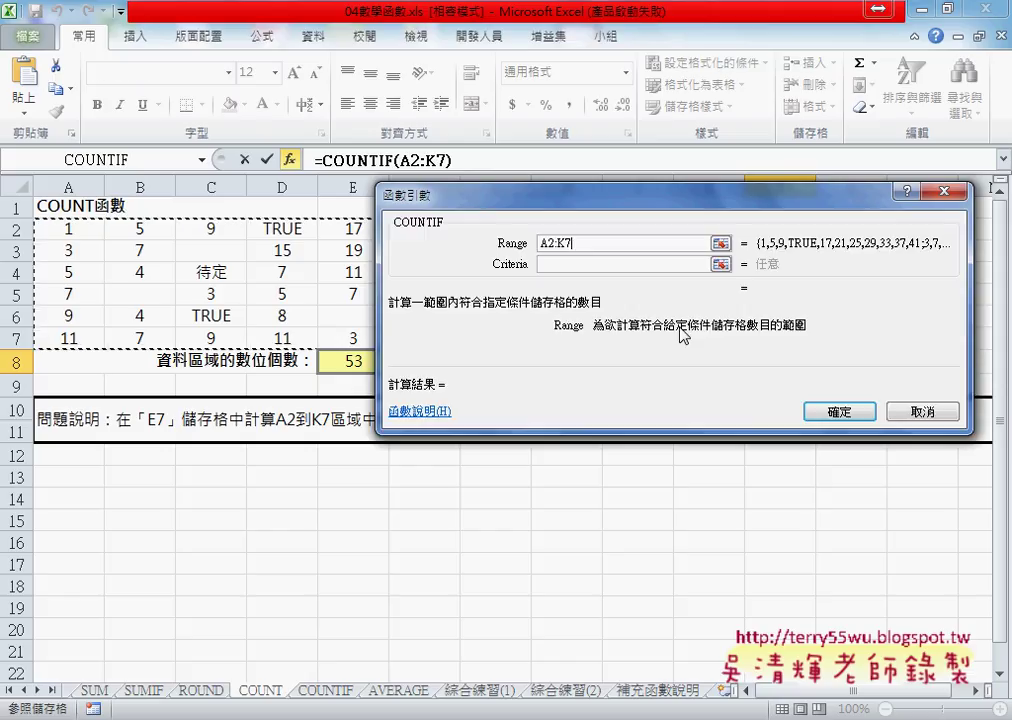
key(Tab)
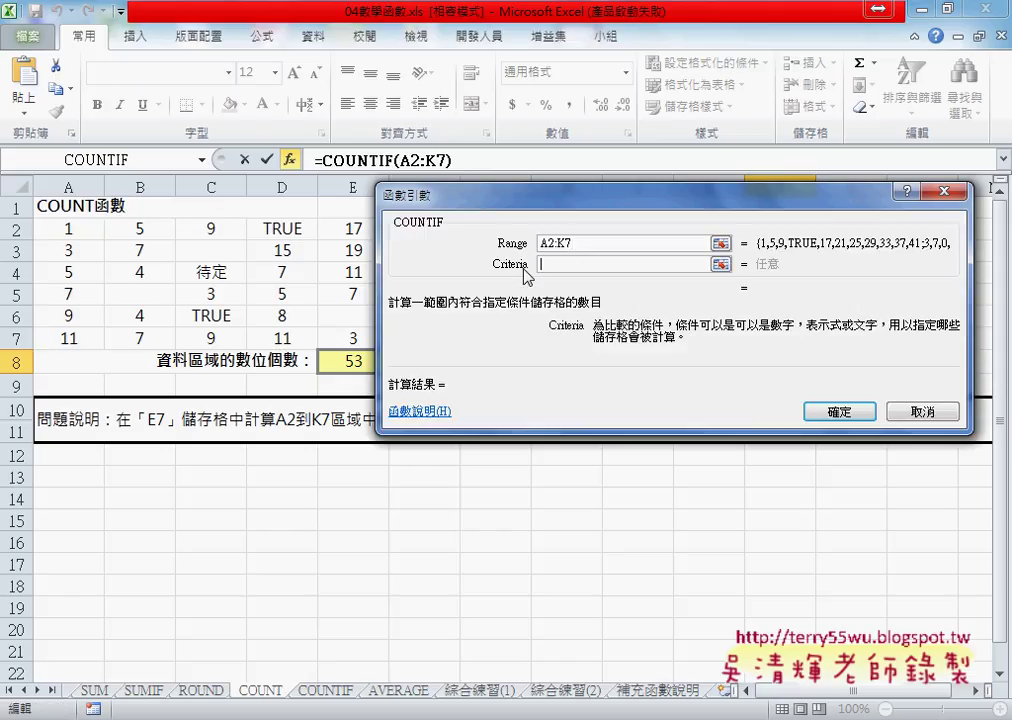
text(>10)
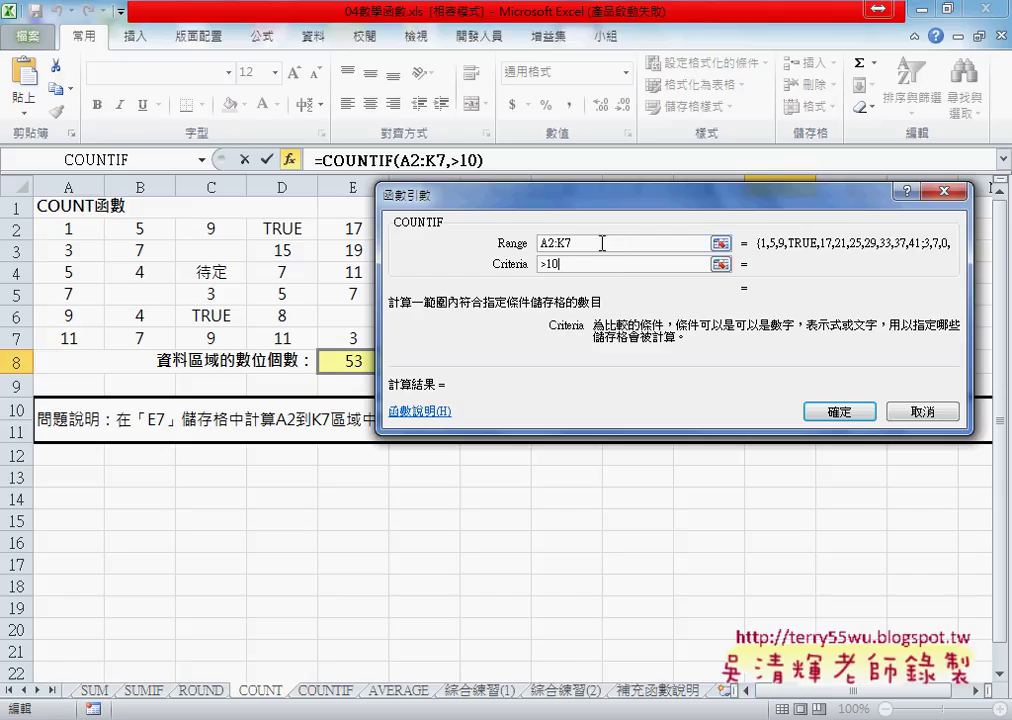
click(602, 243)
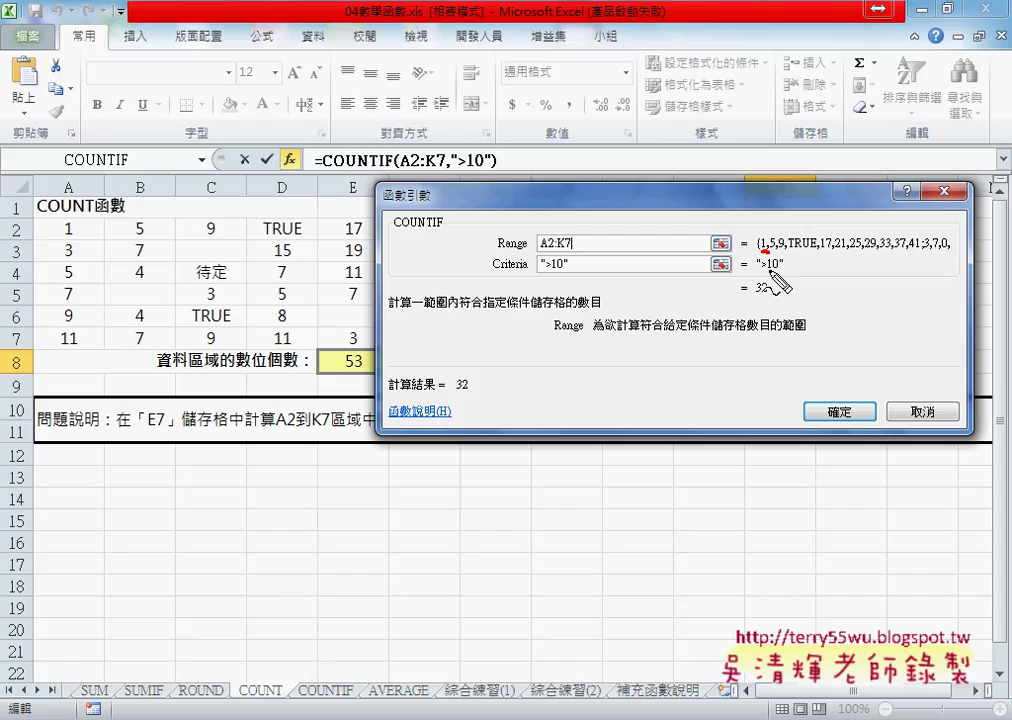
Step: Confirm =COUNTIF(A2:K7,">10") in K8, returning 32
drag(757, 270, 781, 270)
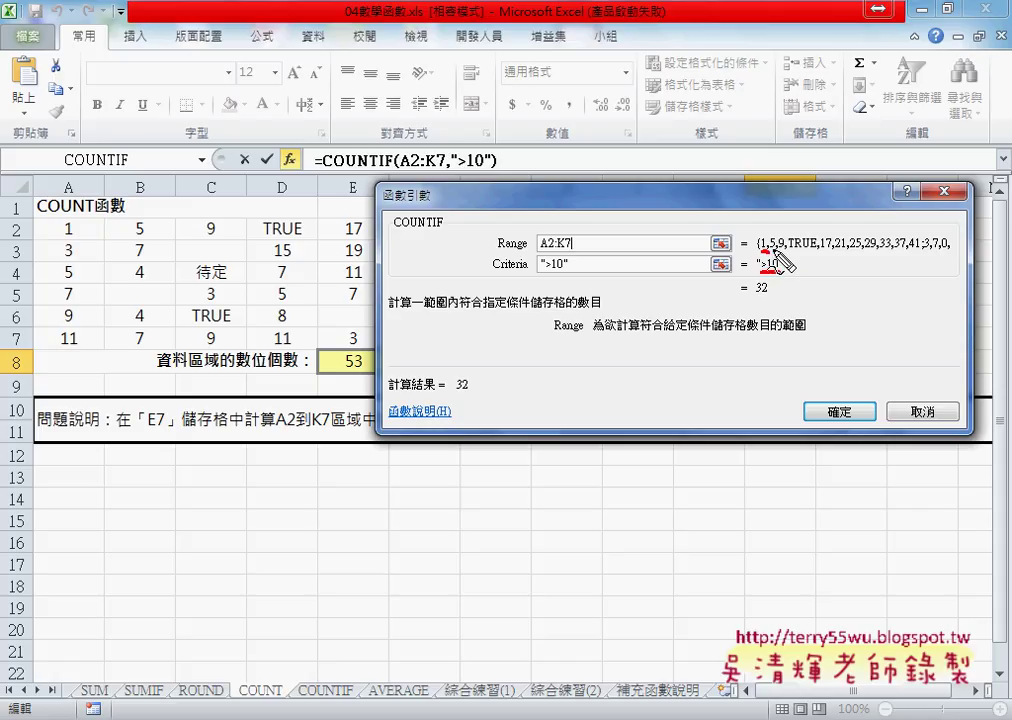
drag(772, 270, 833, 250)
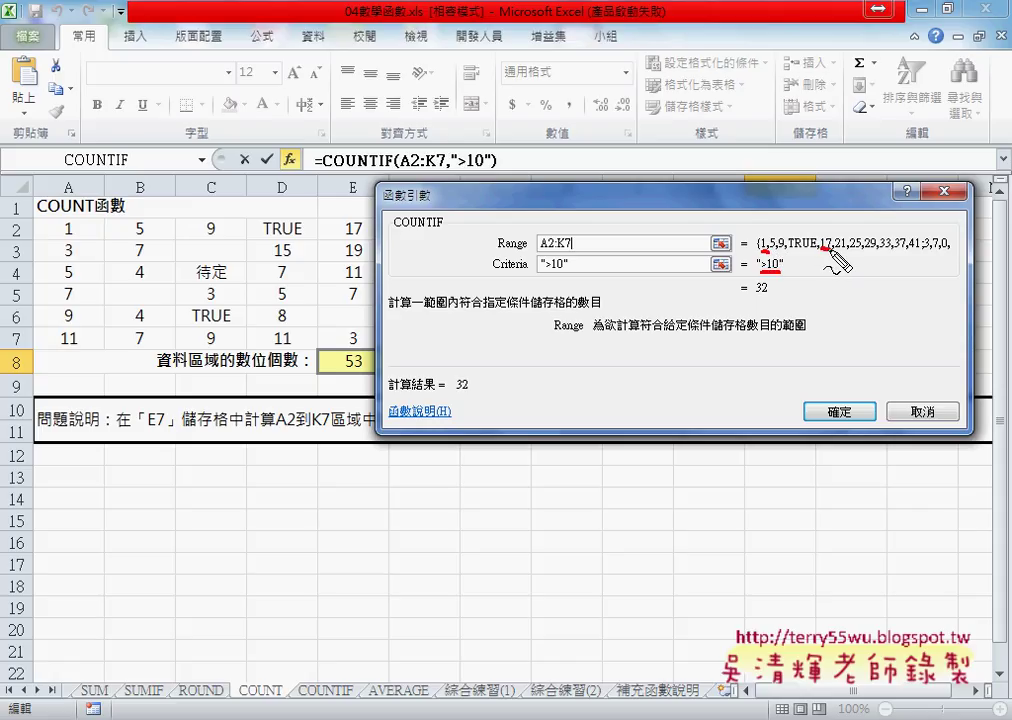
drag(828, 299, 830, 318)
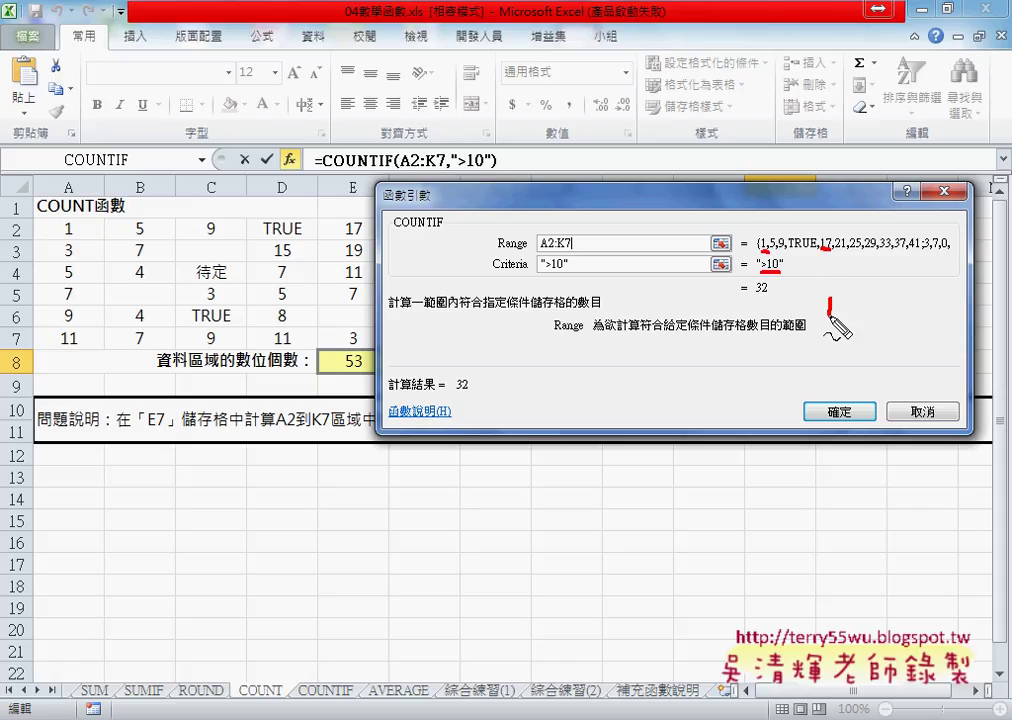
drag(836, 252, 847, 251)
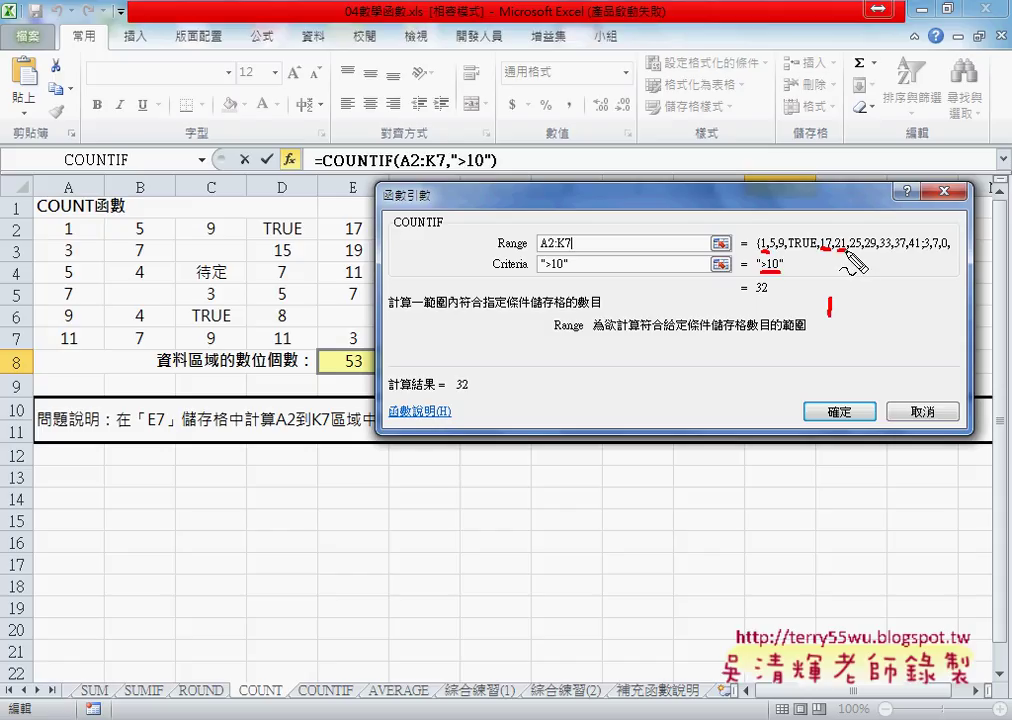
mouse_move(834, 306)
mouse_down()
mouse_move(851, 306)
mouse_move(842, 315)
mouse_up()
mouse_move(856, 297)
mouse_down()
mouse_move(856, 316)
mouse_move(884, 305)
mouse_move(876, 317)
mouse_move(893, 318)
mouse_up()
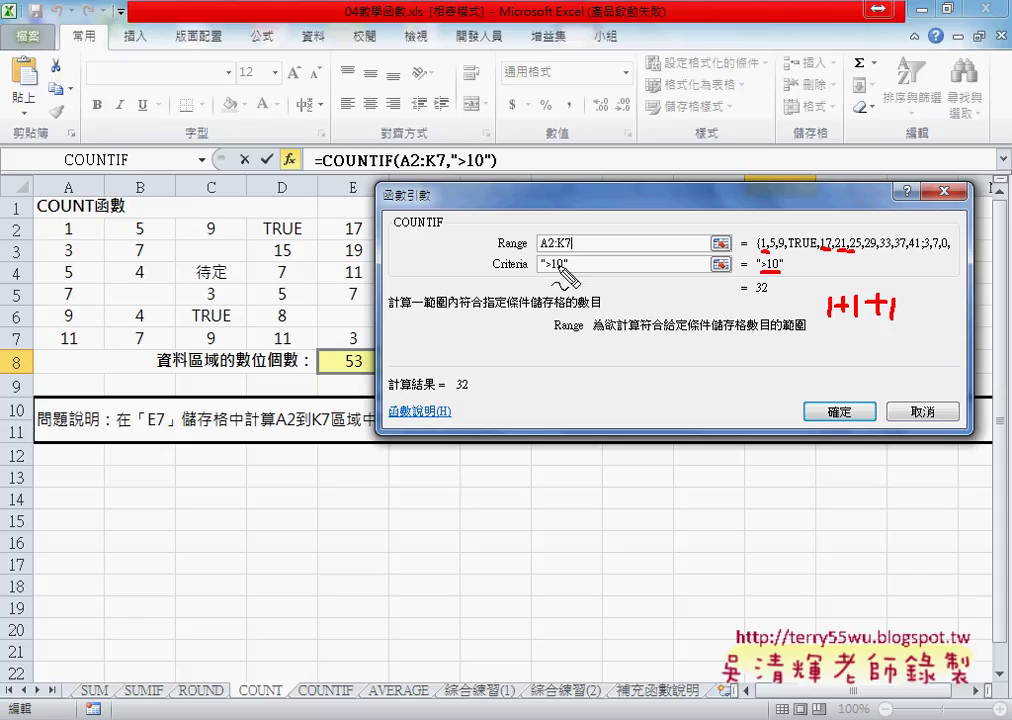
drag(401, 236, 441, 235)
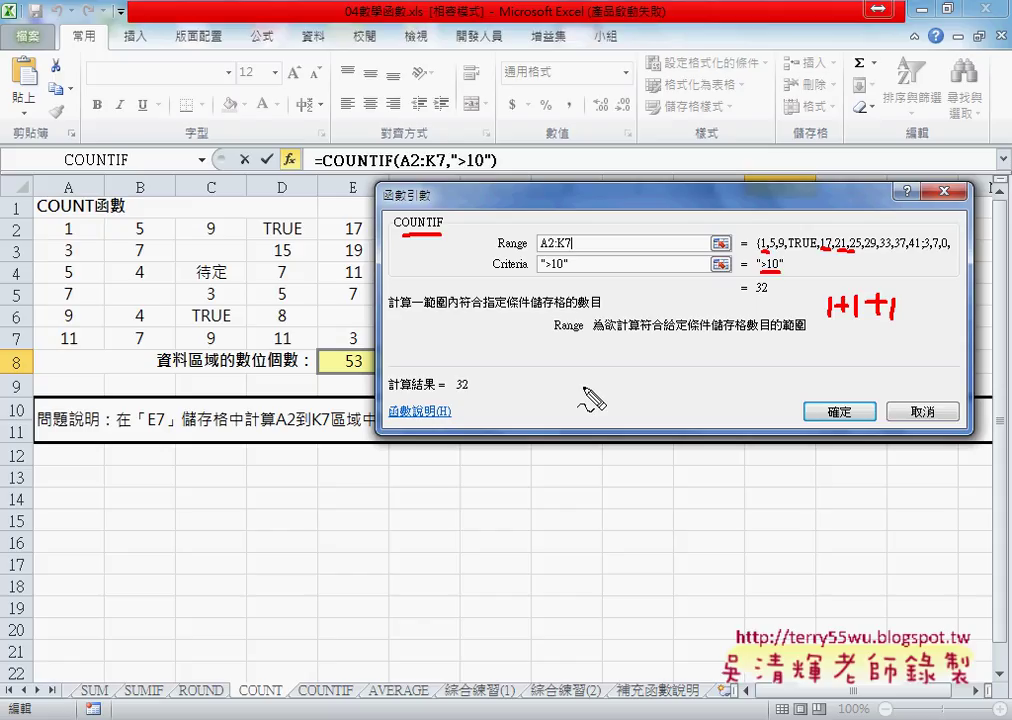
key(Escape)
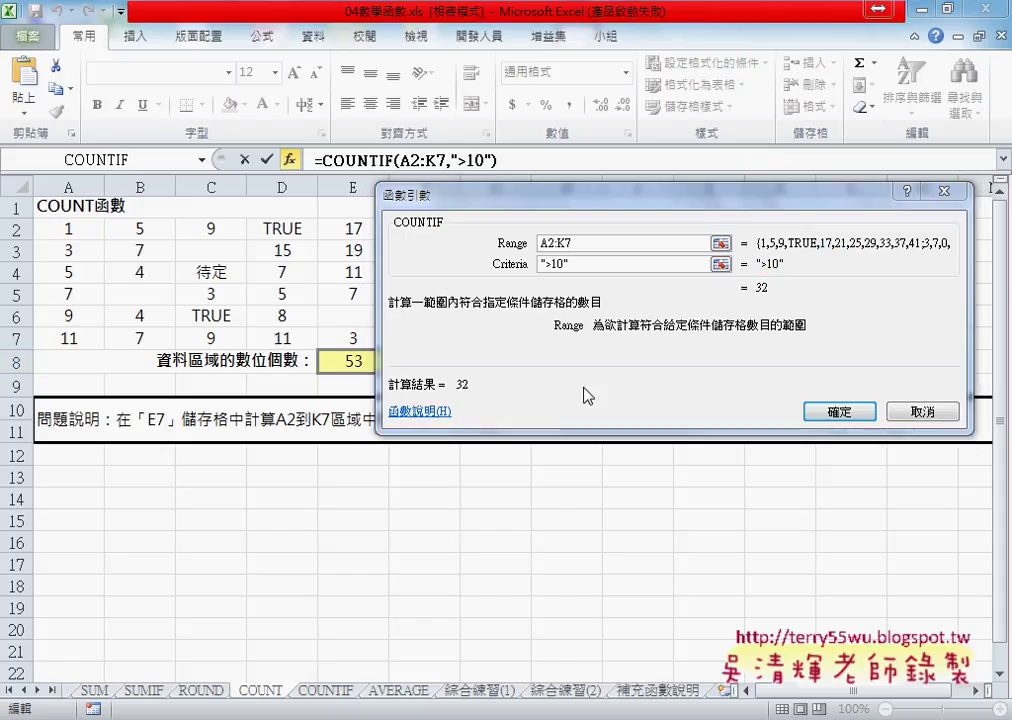
click(838, 412)
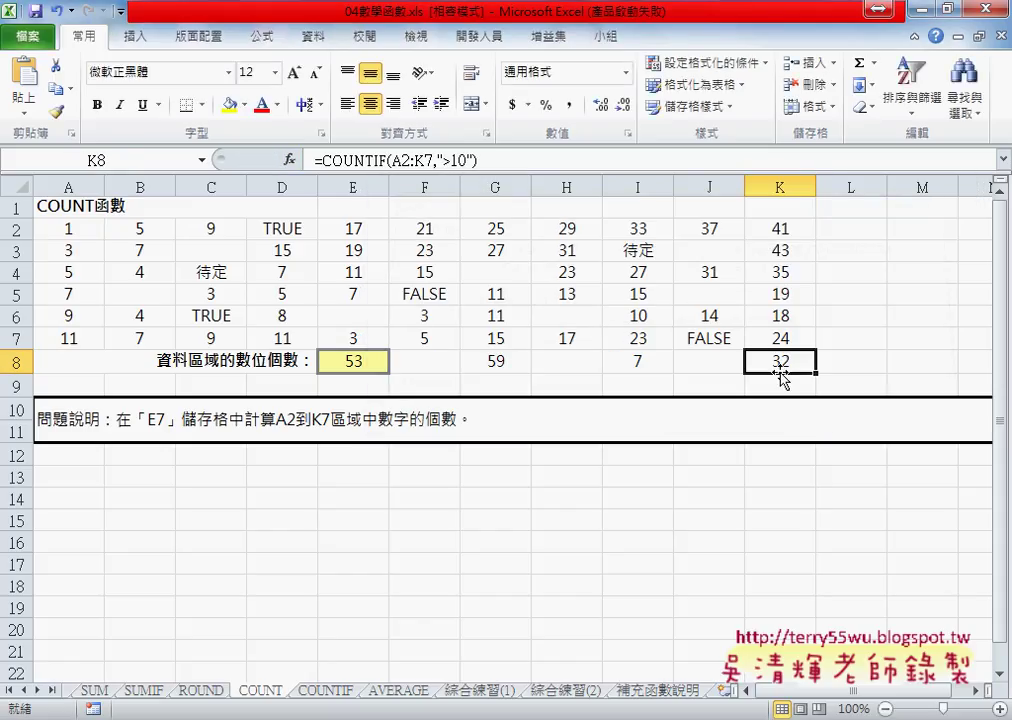
Step: In cell M8, insert COUNTIFS from the Statistical function list and open its arguments
click(915, 363)
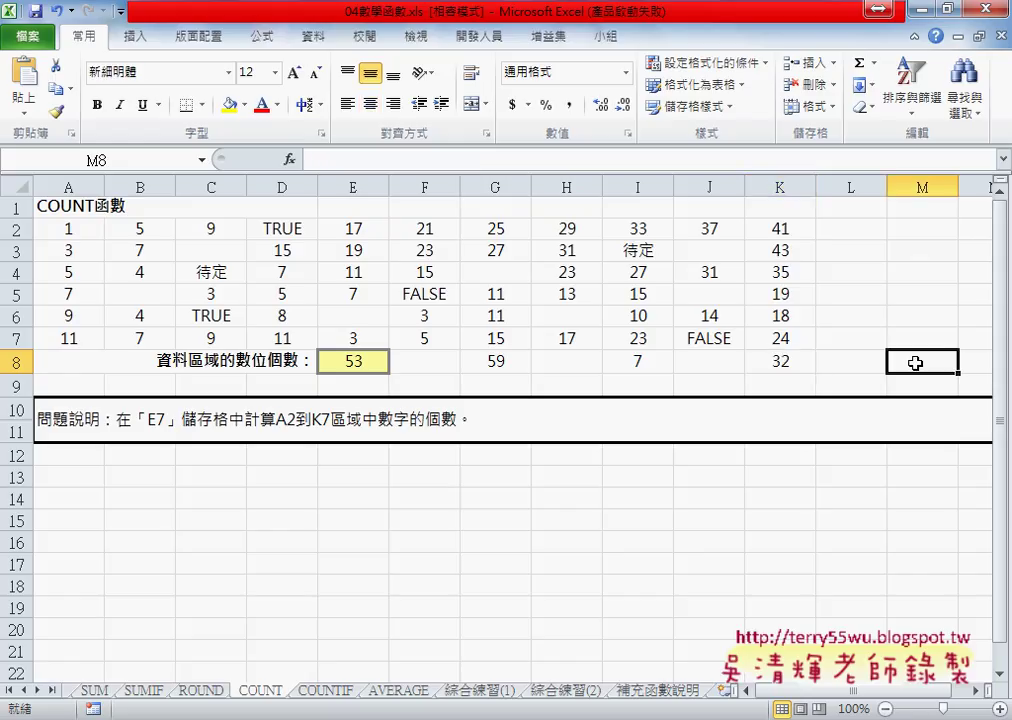
click(290, 161)
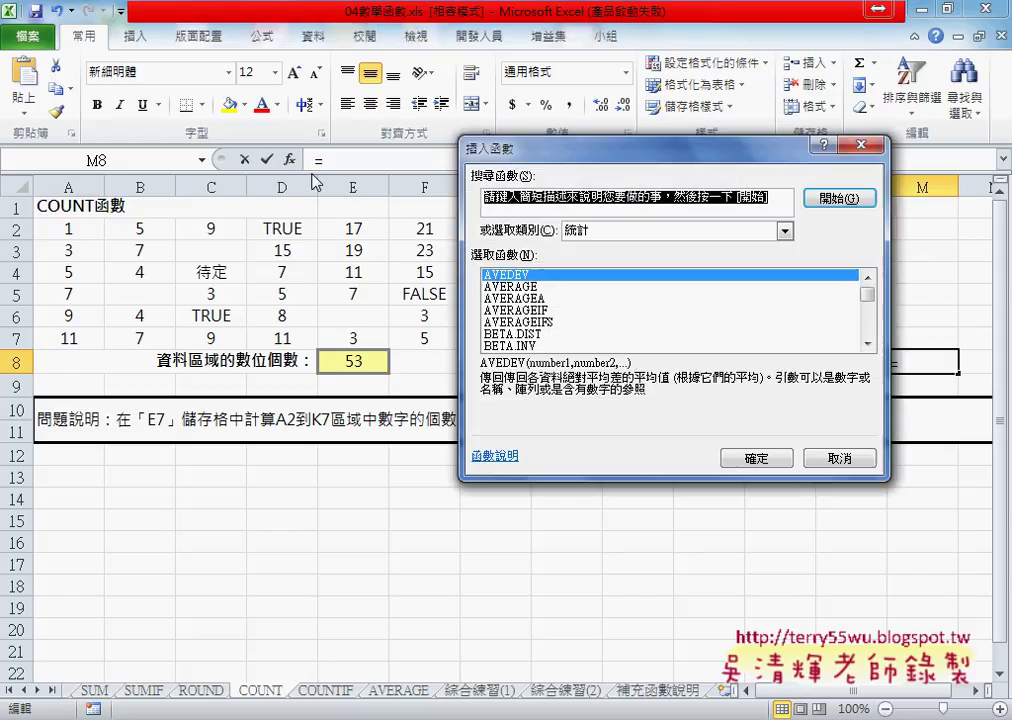
click(867, 343)
click(867, 343)
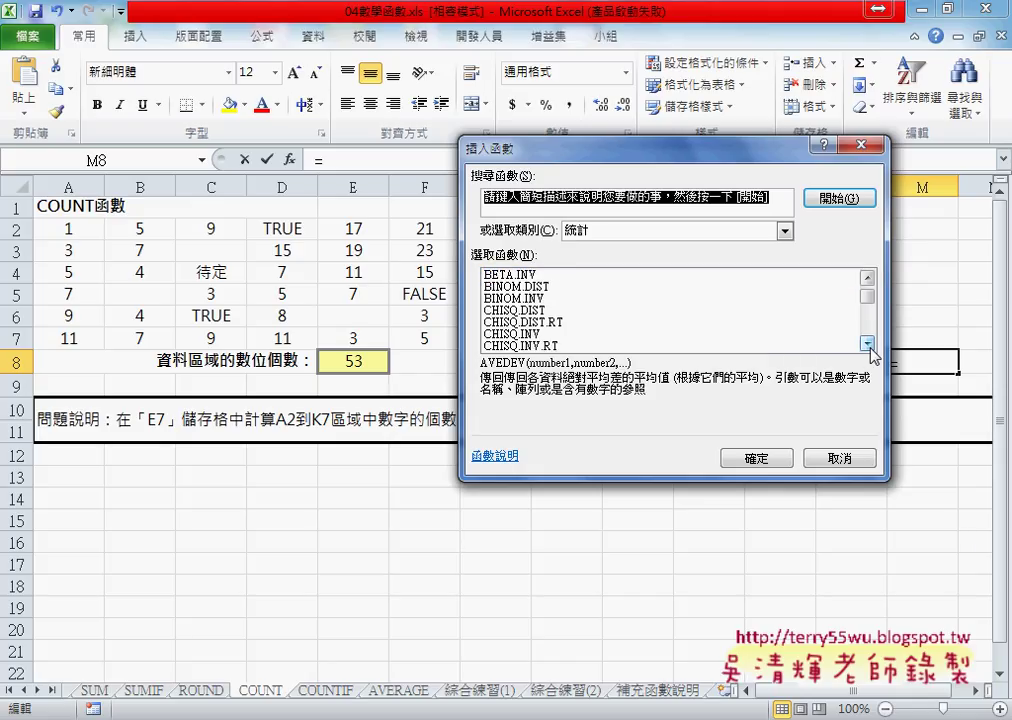
click(867, 343)
click(867, 343)
click(867, 343)
click(867, 343)
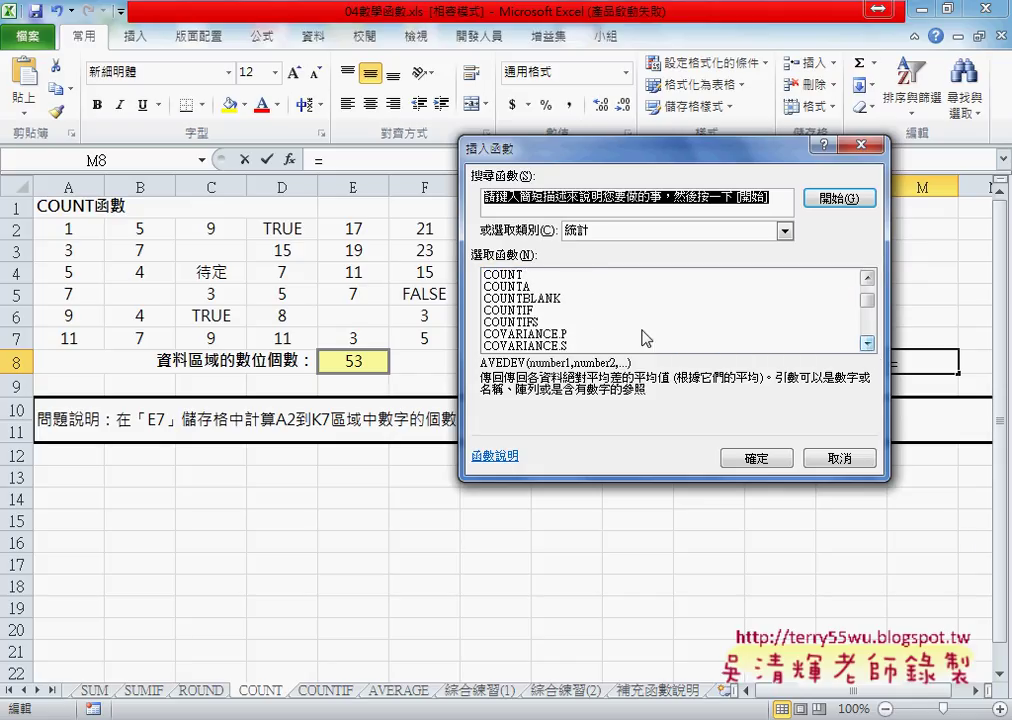
click(579, 322)
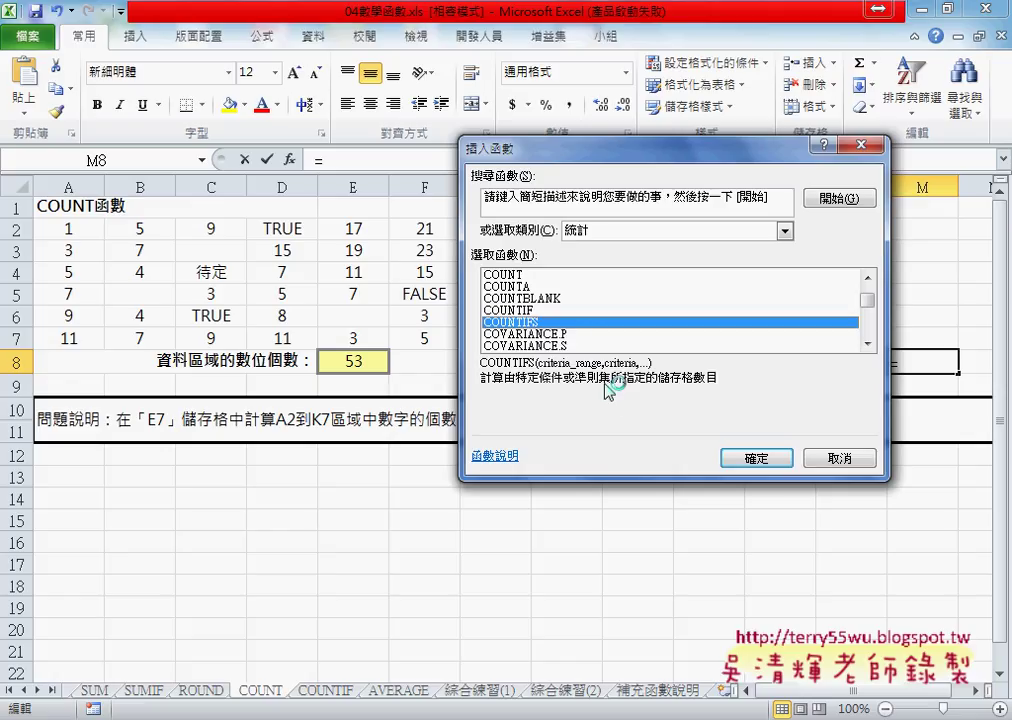
click(762, 465)
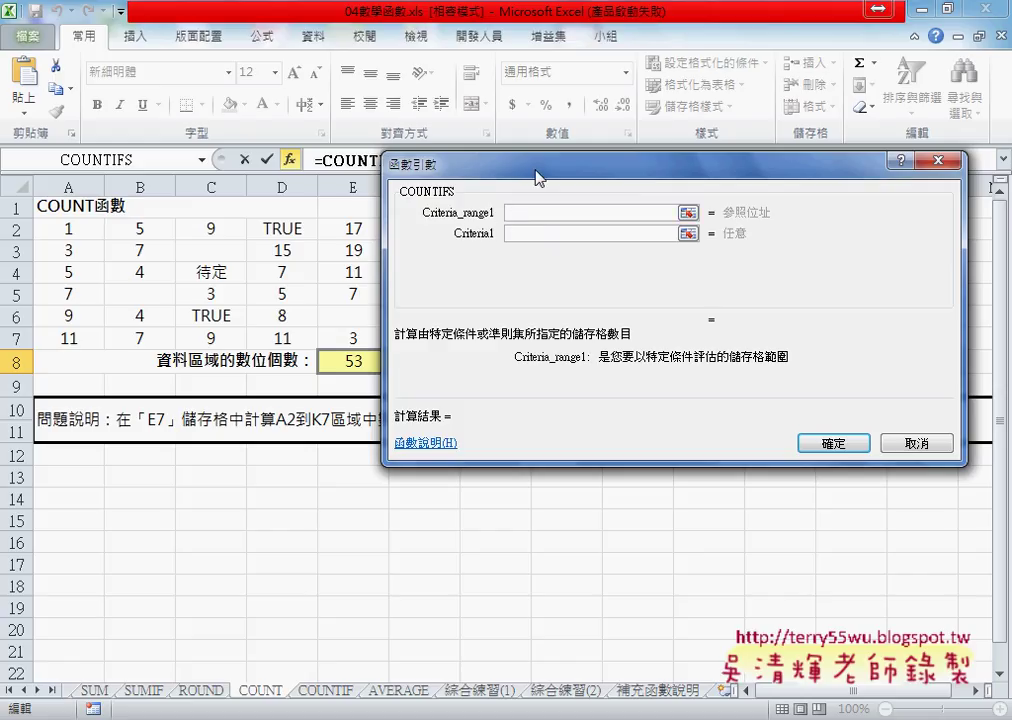
Step: Set COUNTIFS Criteria_range1 to A2:K7 with D2 as Criteria1
drag(537, 177, 223, 394)
mouse_move(68, 228)
mouse_down()
mouse_move(547, 320)
mouse_move(780, 338)
mouse_up()
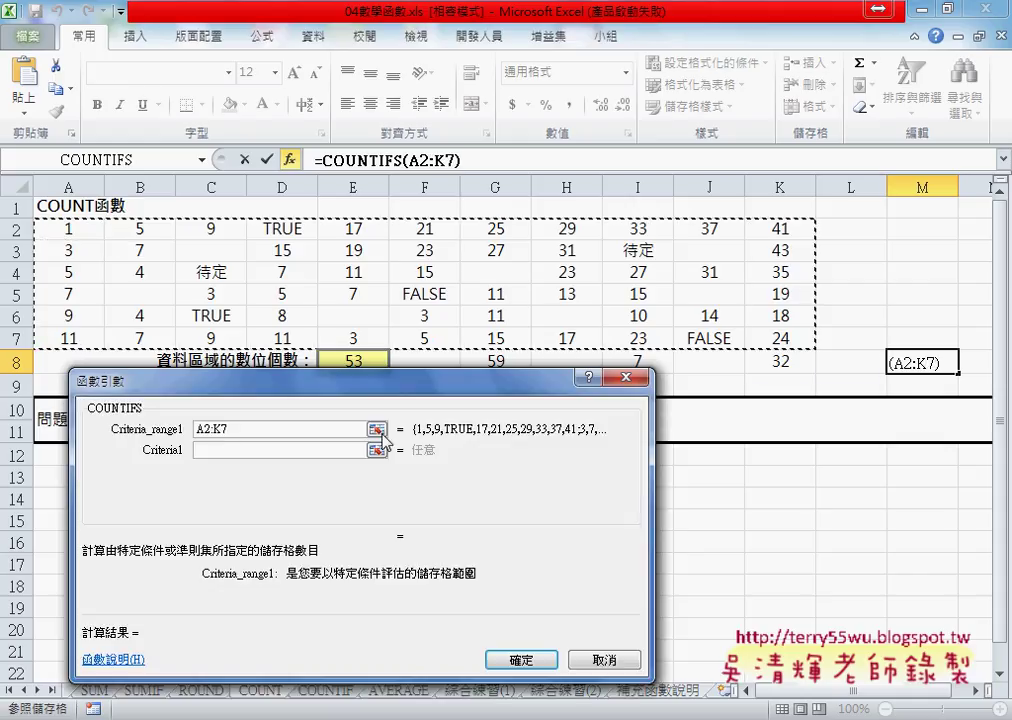
click(255, 450)
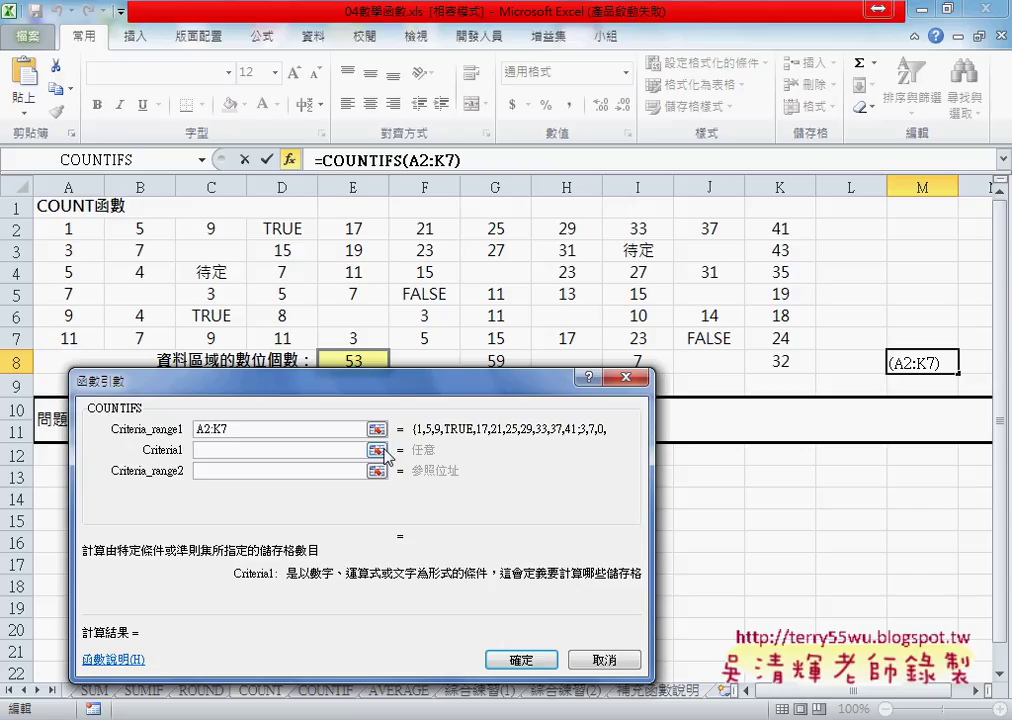
click(281, 231)
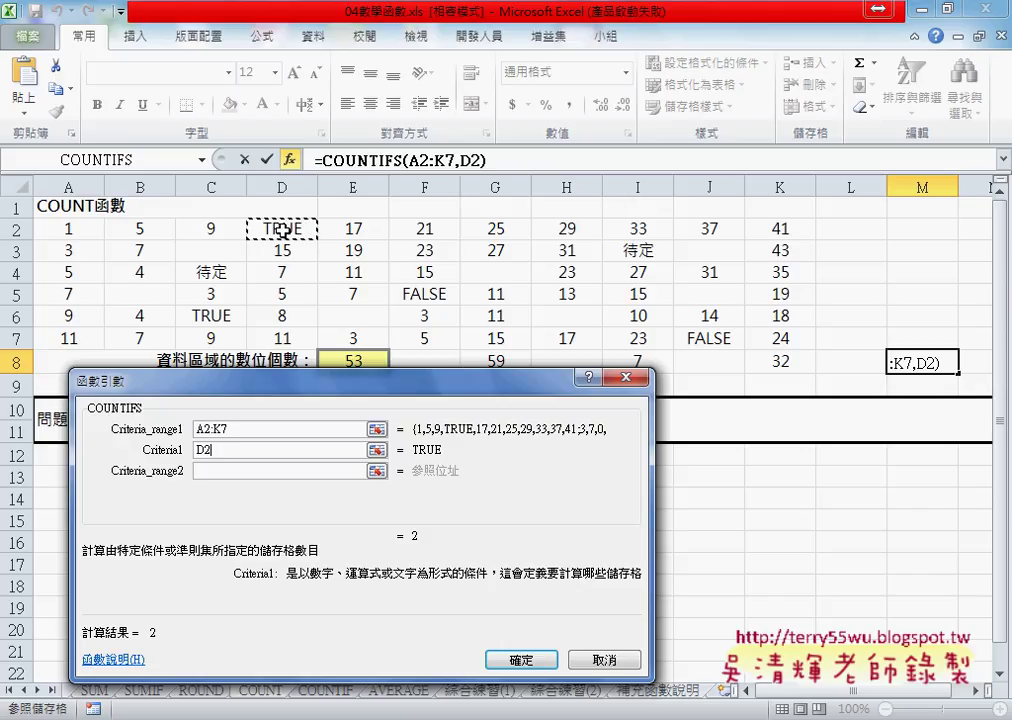
Step: Add Criteria_range2 A2:K7 with F5 as Criteria2
drag(300, 379, 378, 388)
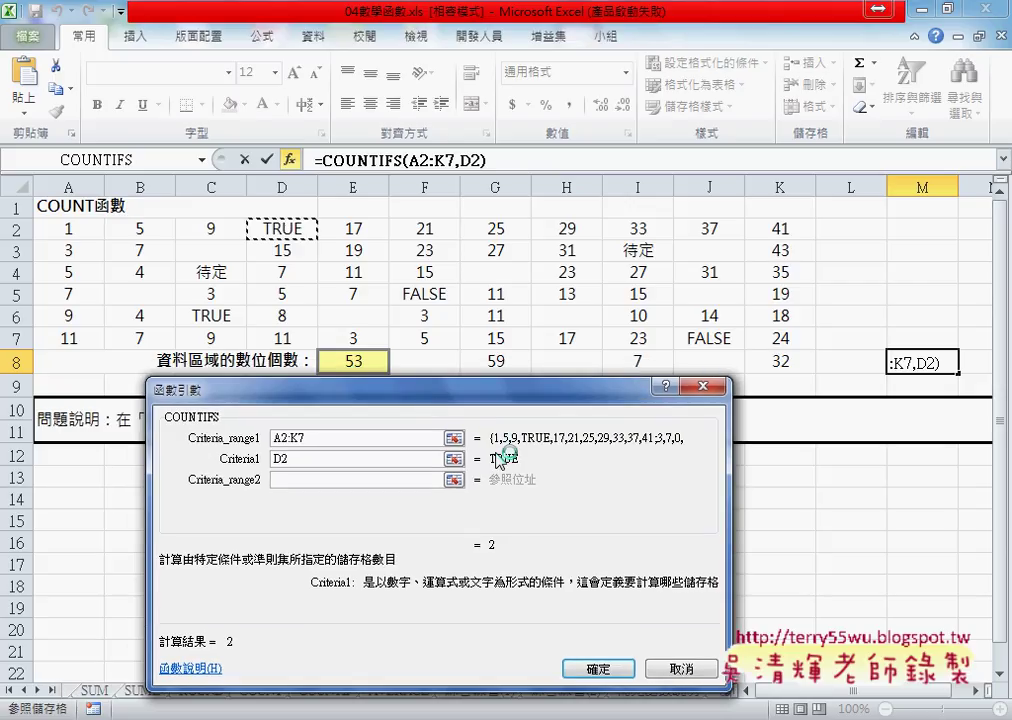
click(310, 480)
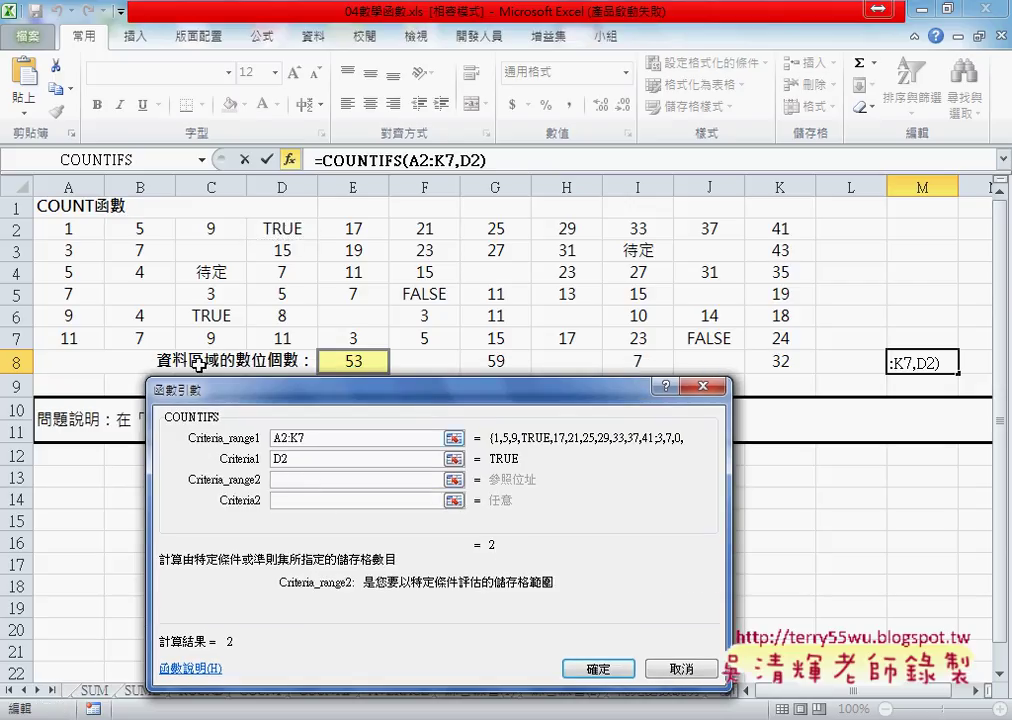
drag(81, 228, 773, 338)
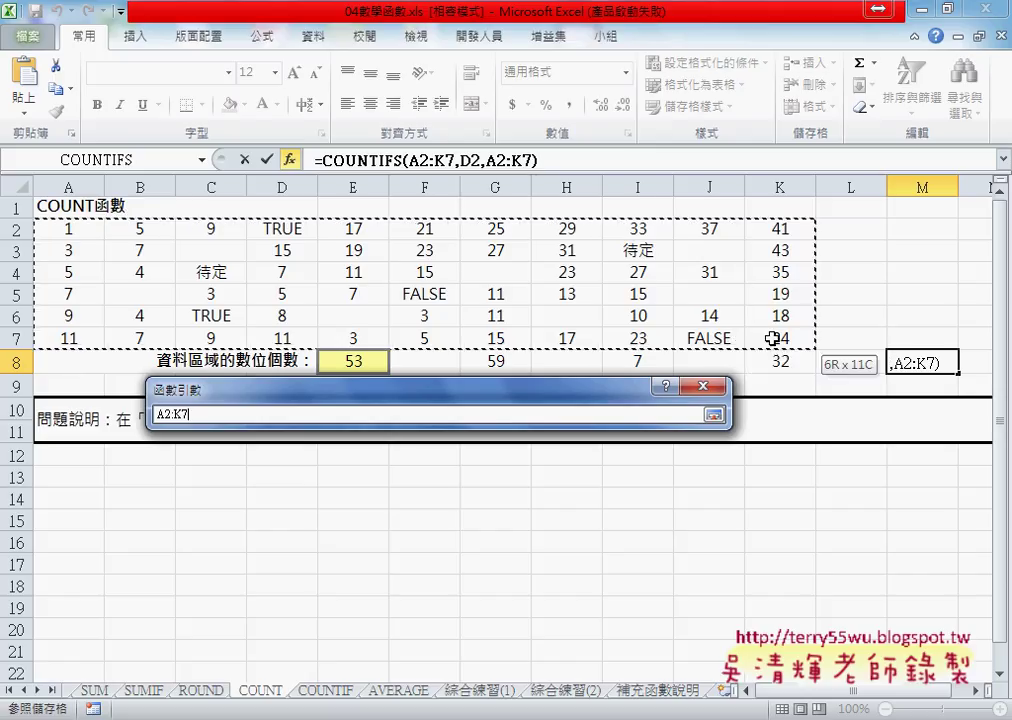
click(334, 502)
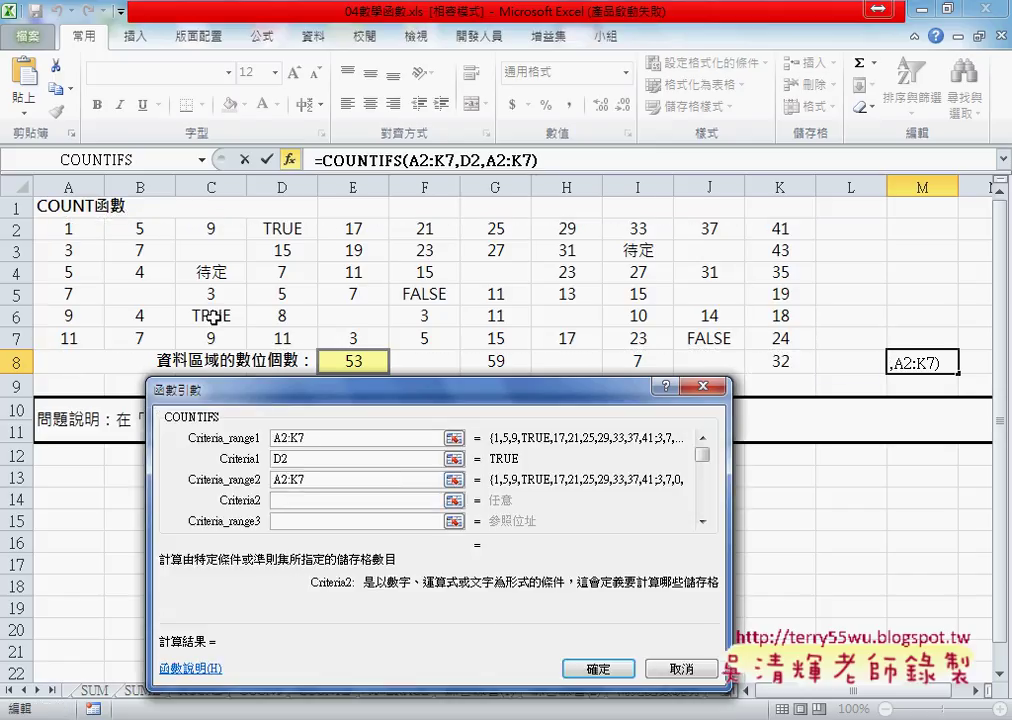
click(445, 294)
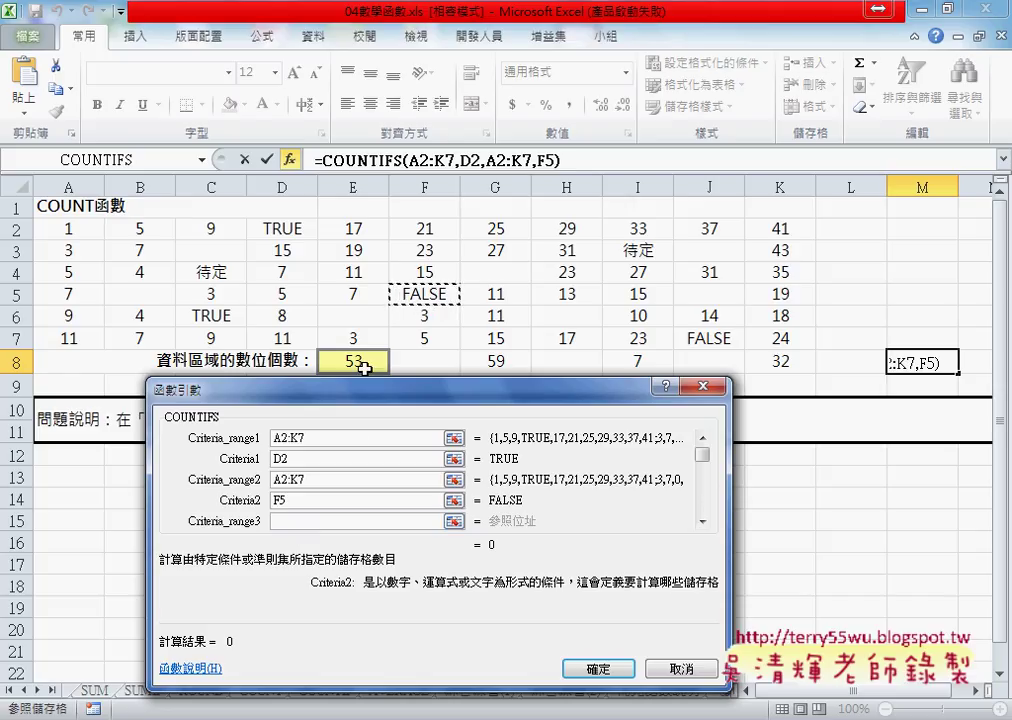
Step: Review the criteria fields, then cancel the formula so M8 stays empty
double_click(280, 459)
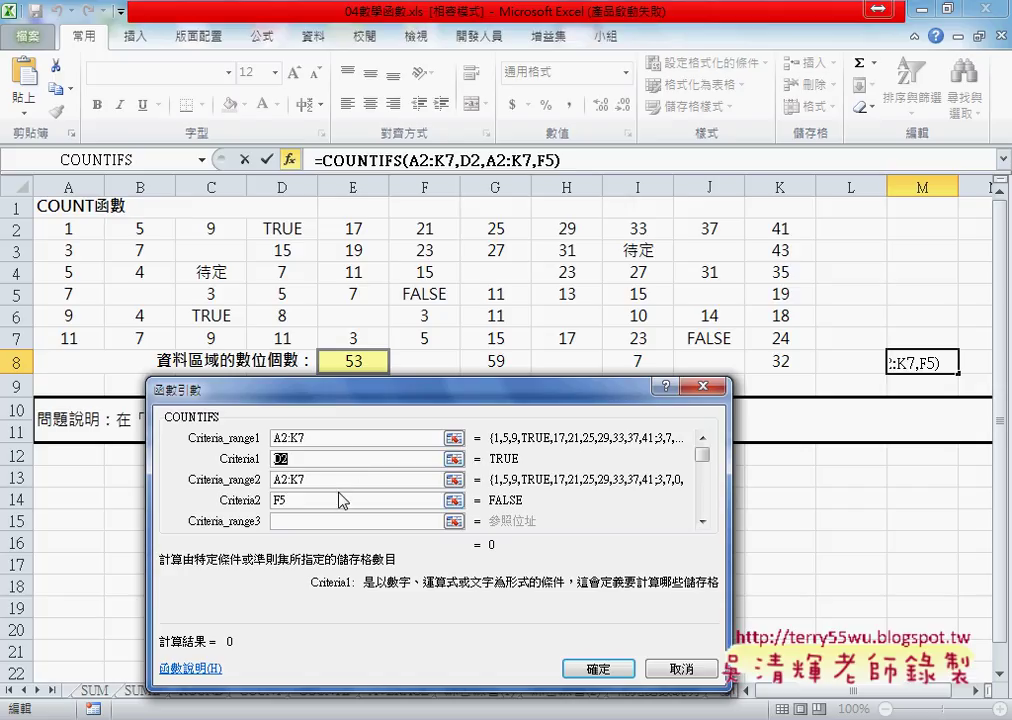
drag(315, 482, 275, 482)
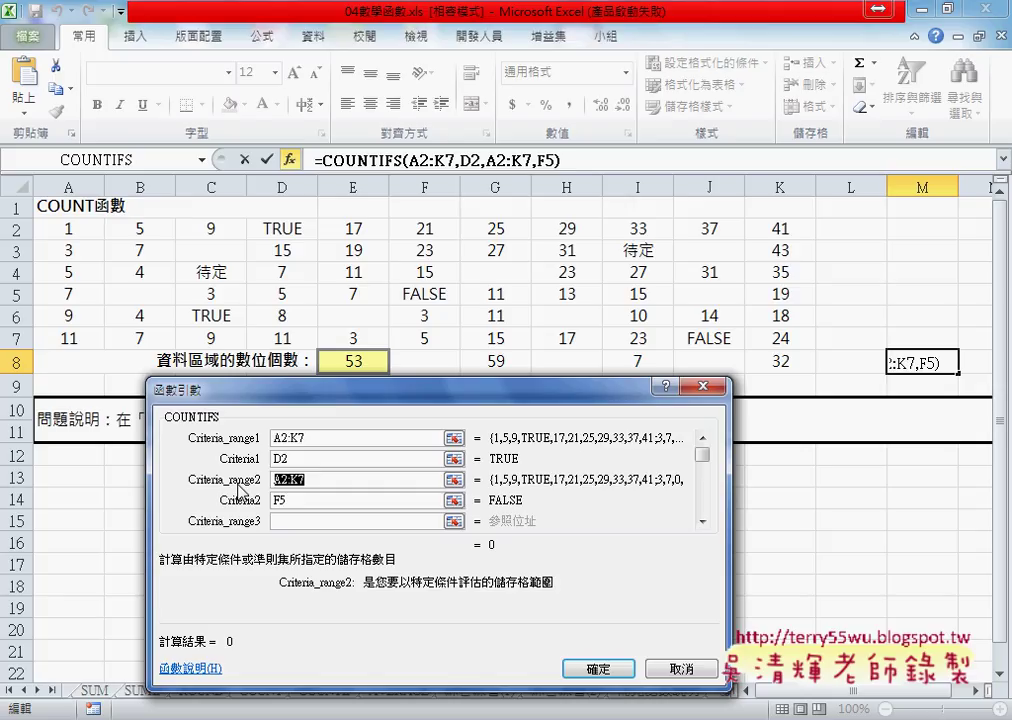
click(679, 669)
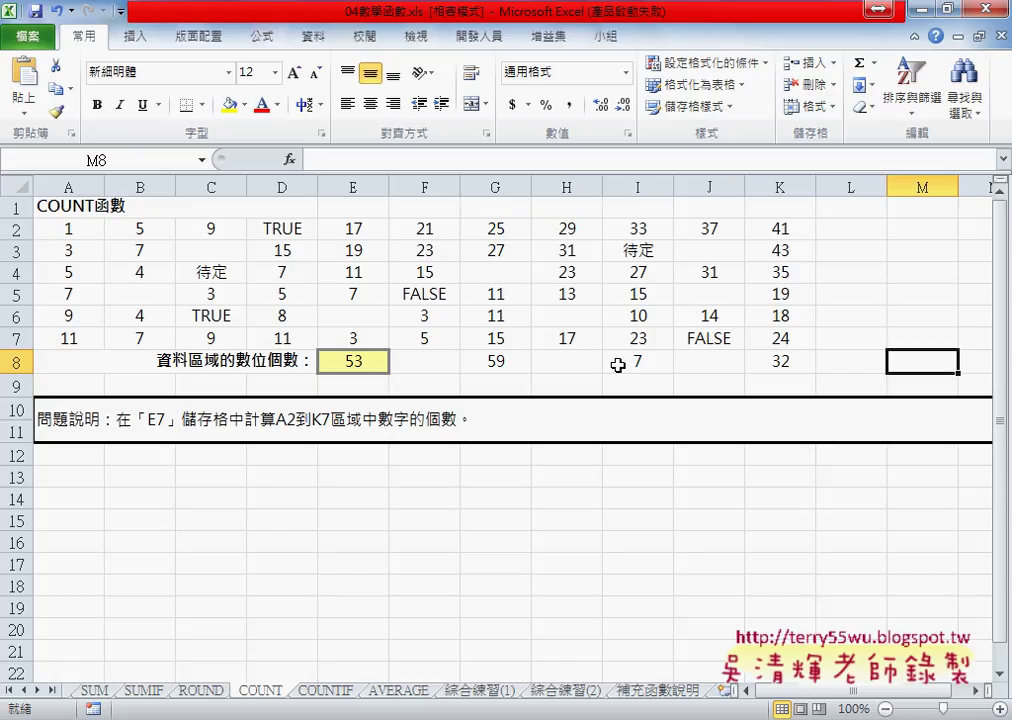
Step: Select K8 to show its COUNTIF formula, underlining COUNTIF for emphasis
click(785, 366)
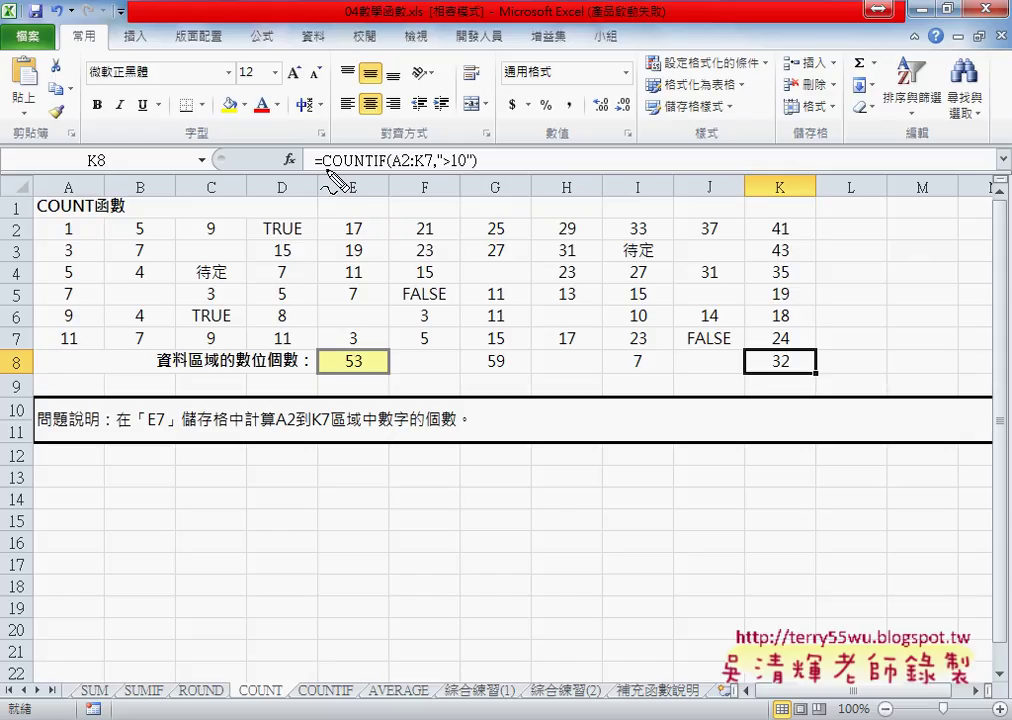
drag(328, 170, 385, 168)
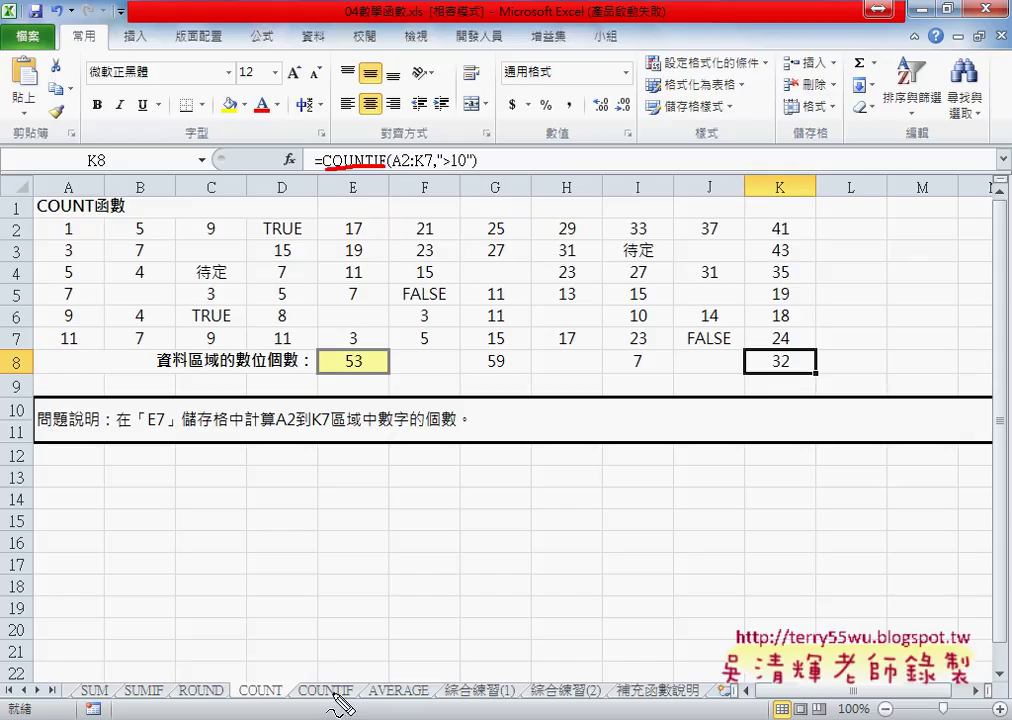
key(Escape)
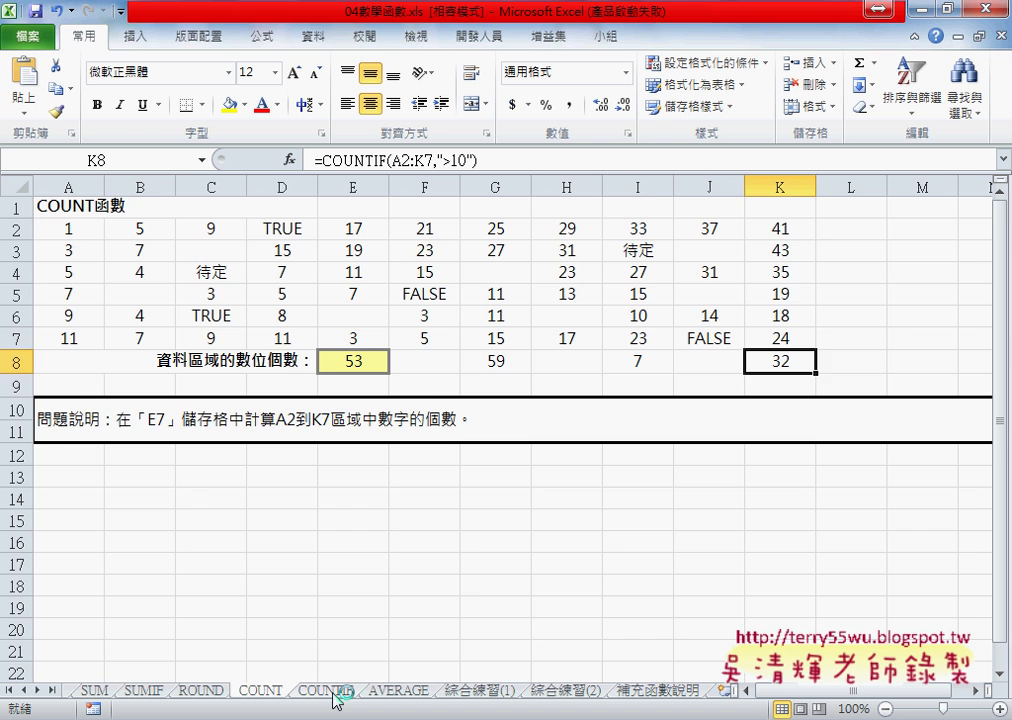
Step: Switch to the COUNTIF sheet and select cell C10 for the male count
click(331, 693)
scroll(377, 539, up, 2)
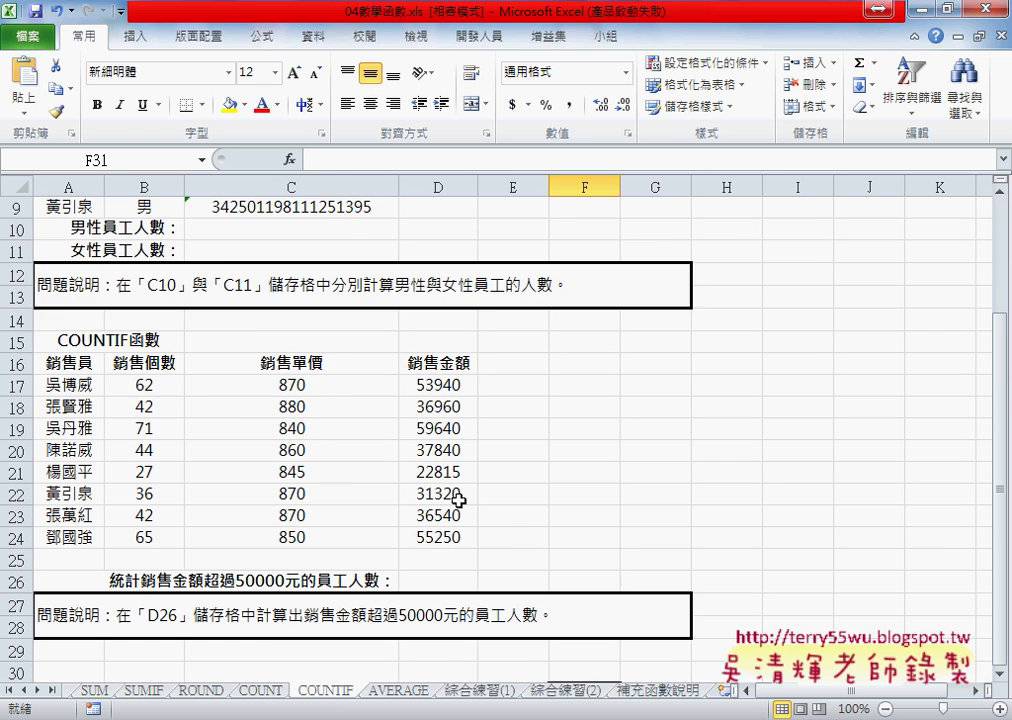
scroll(458, 499, up, 3)
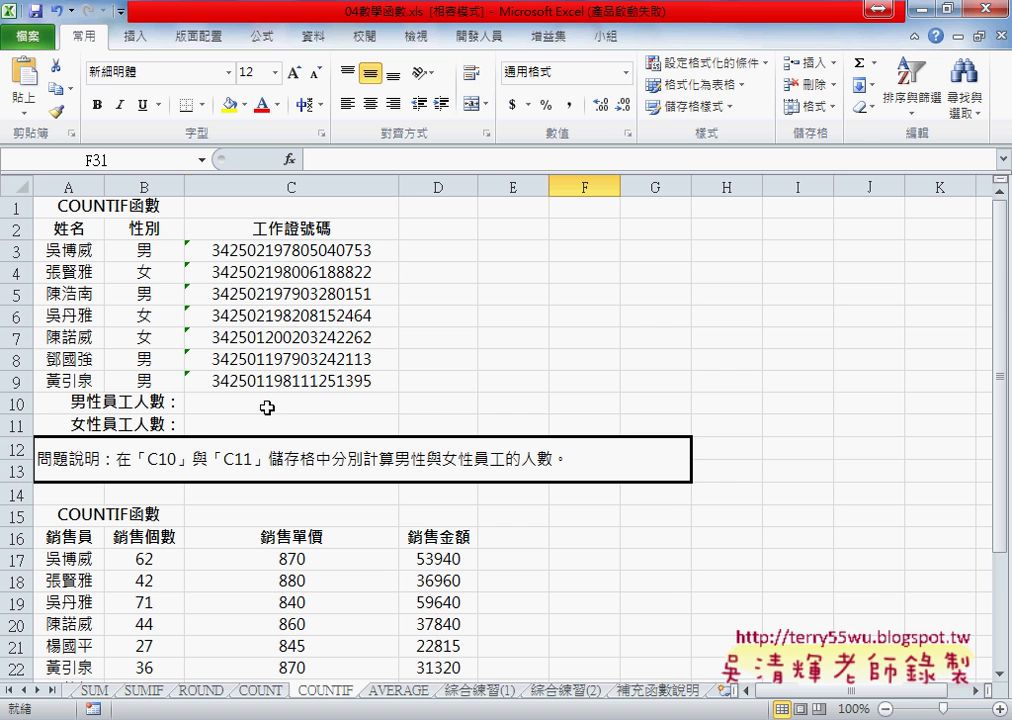
click(267, 405)
Step: Enter =COUNTIF(B3:B9,B3) in C10, counting 4 male employees
click(289, 160)
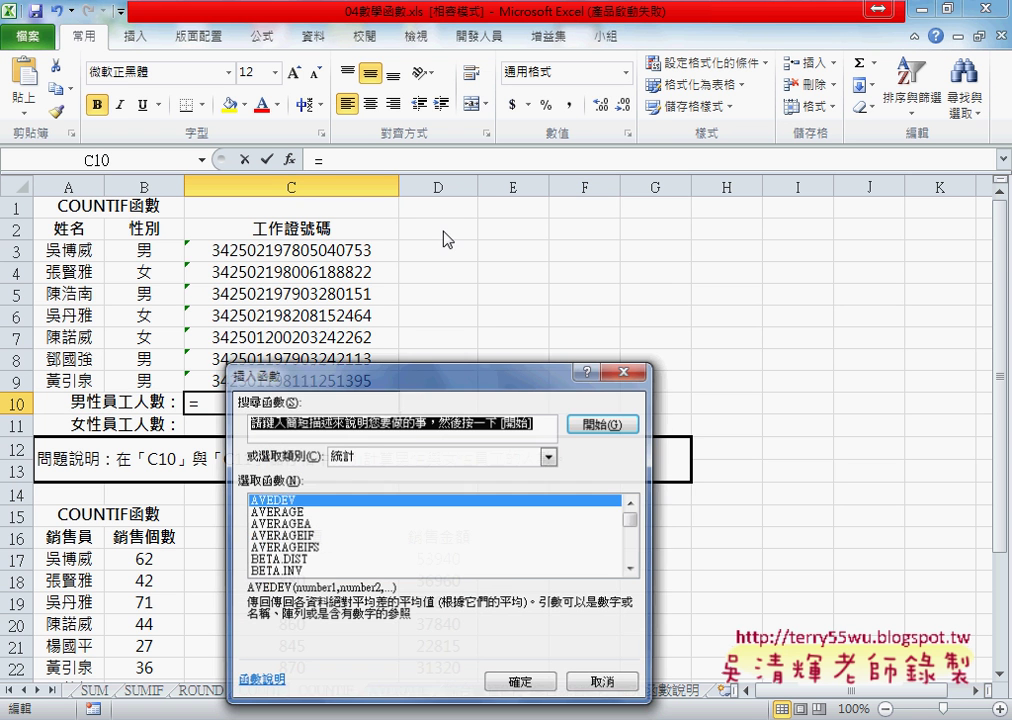
drag(620, 418, 801, 200)
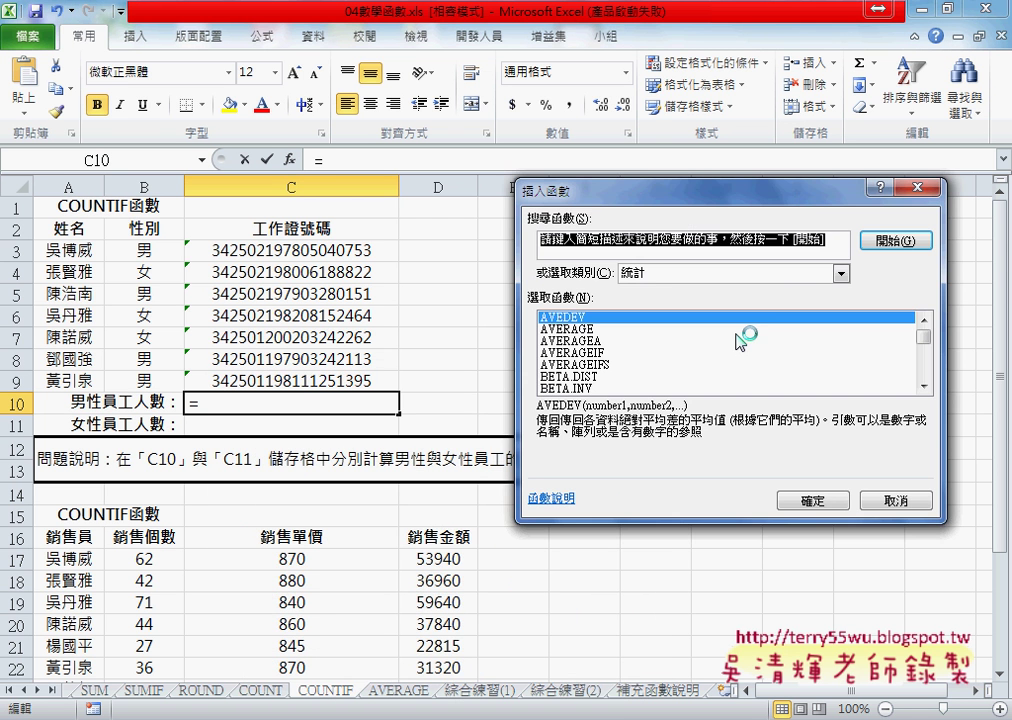
click(841, 273)
click(660, 291)
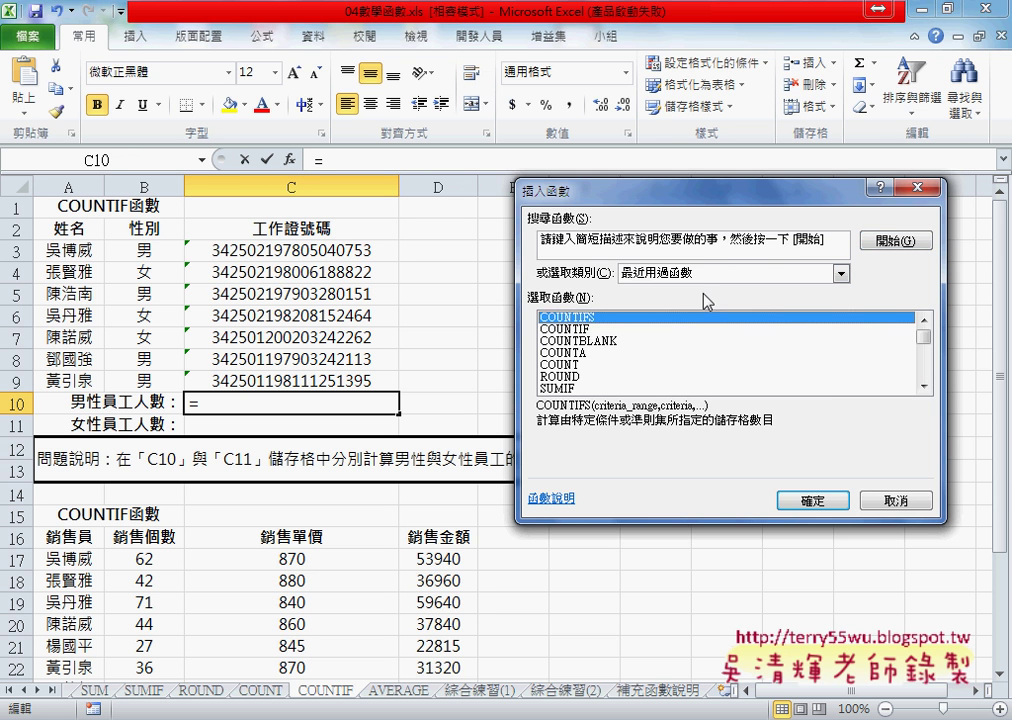
double_click(580, 330)
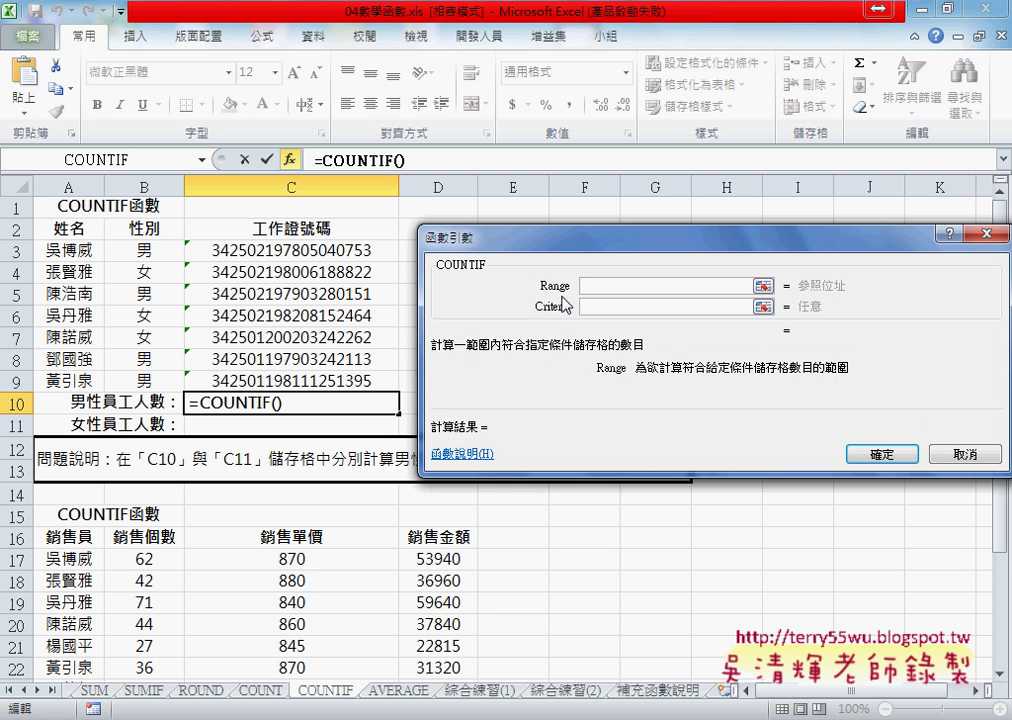
drag(142, 250, 145, 381)
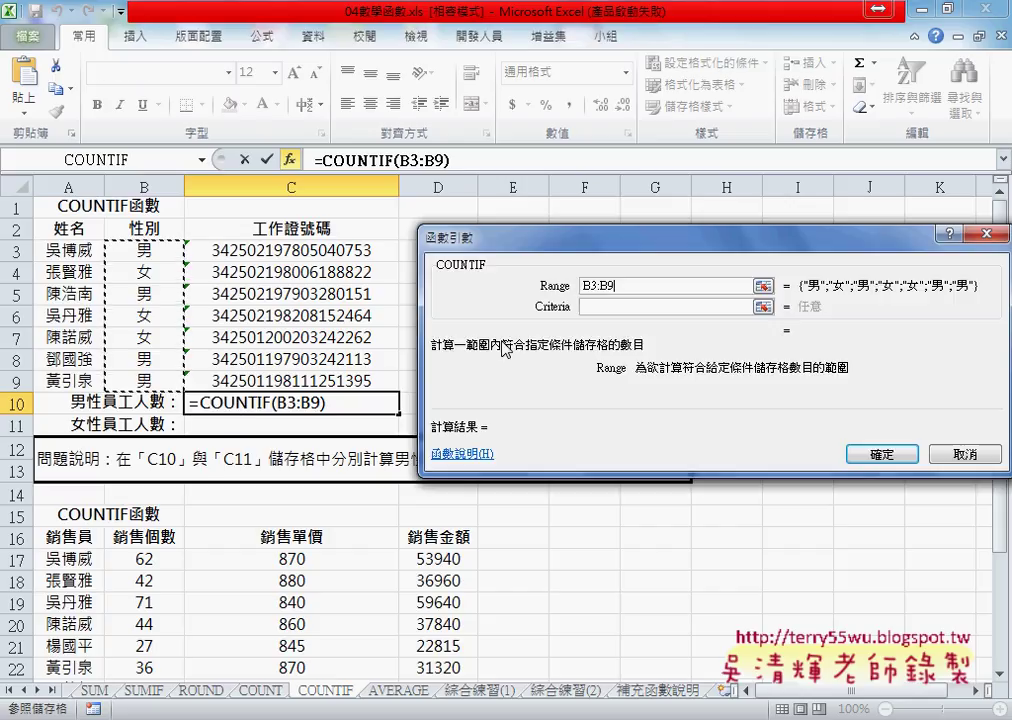
key(Tab)
click(148, 250)
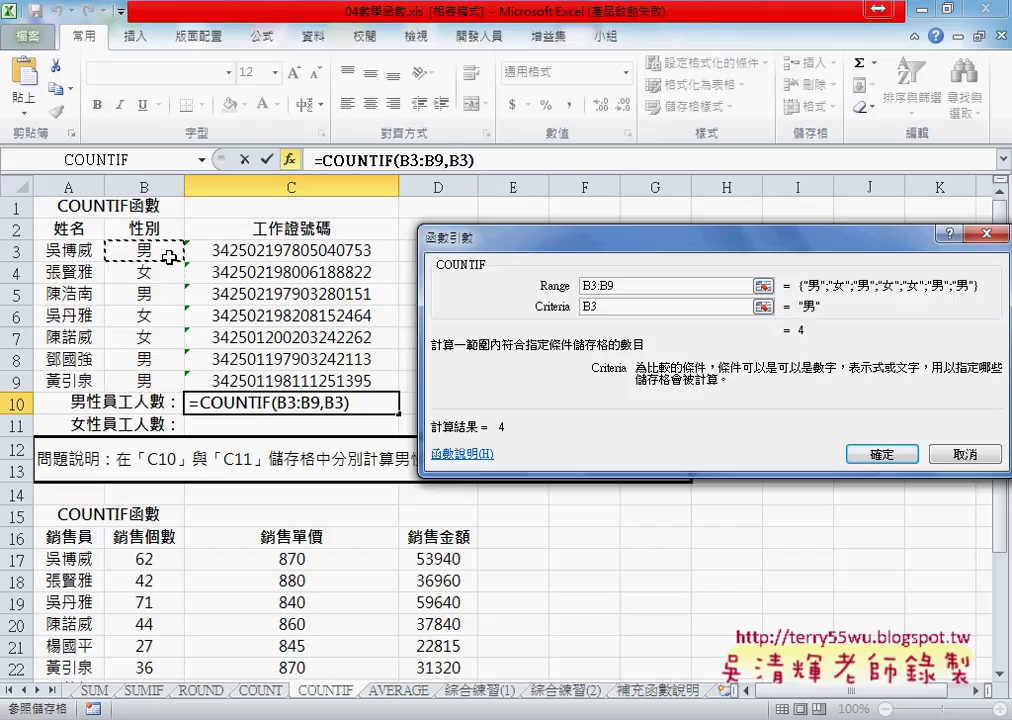
click(893, 455)
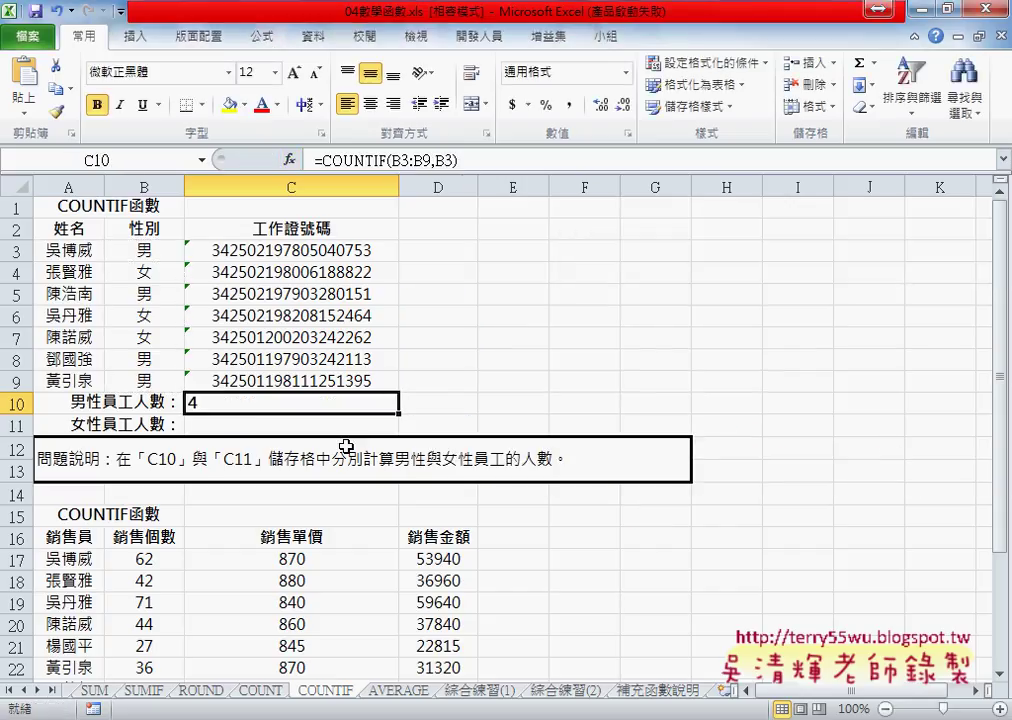
Step: Enter =COUNTIF(B3:B9,B4) in C11 for 3 females, then check both formulas
click(298, 432)
click(289, 159)
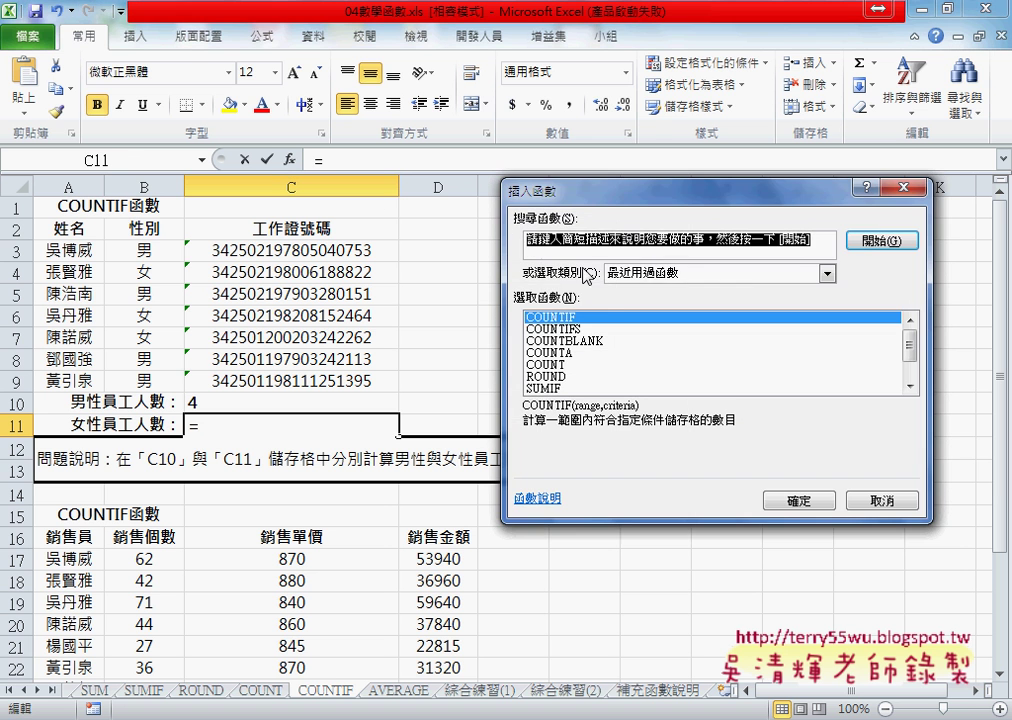
double_click(598, 318)
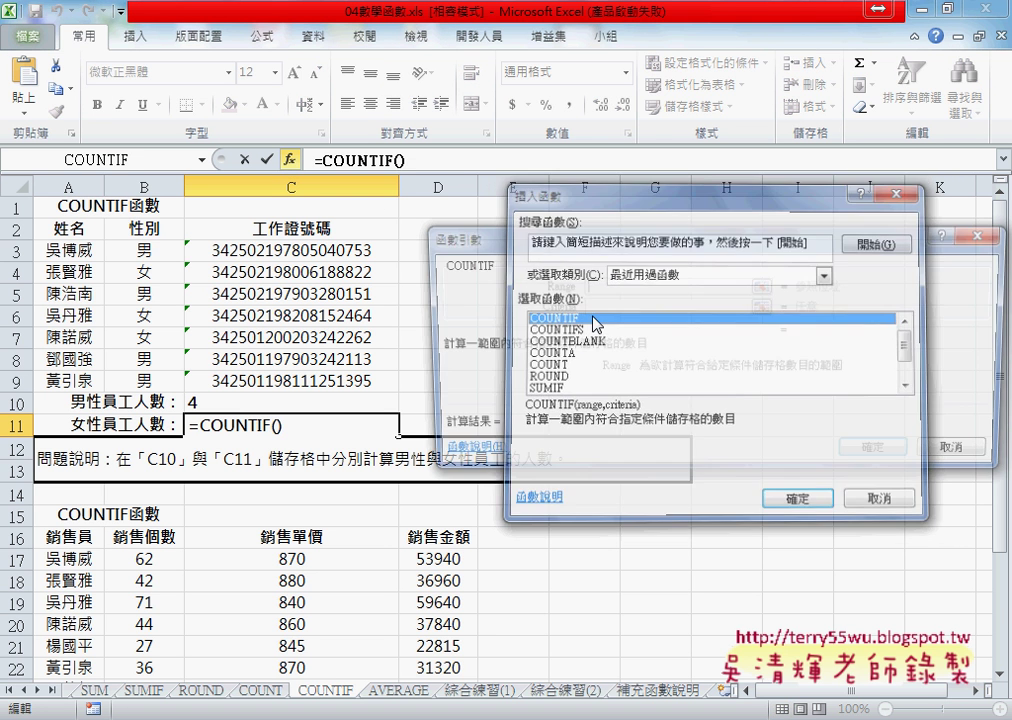
drag(160, 252, 160, 381)
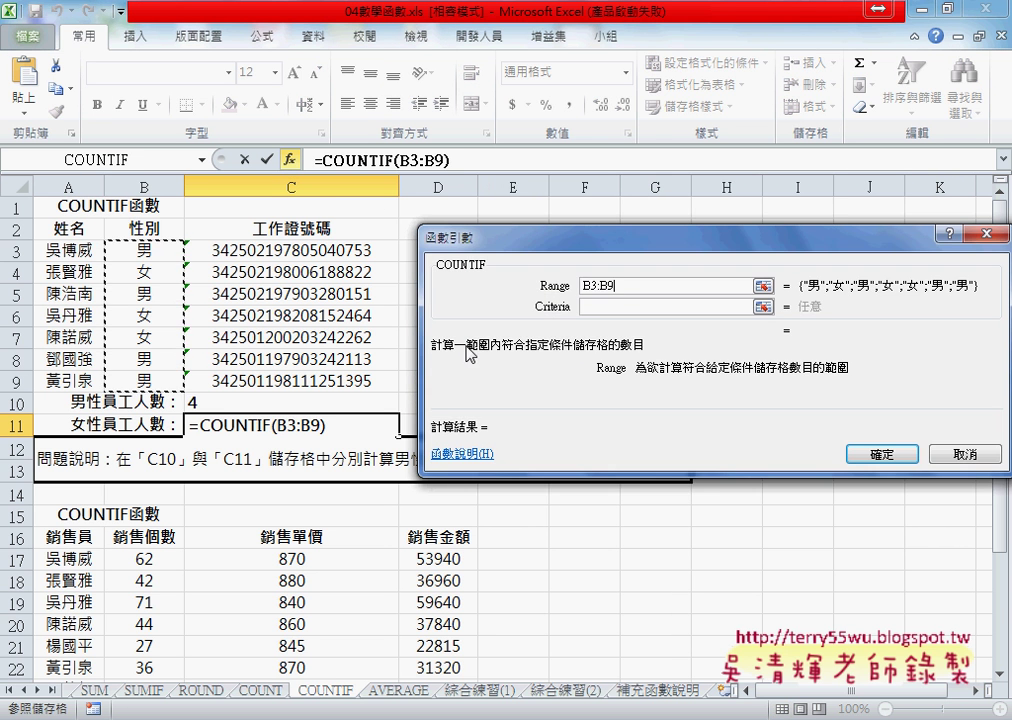
key(Tab)
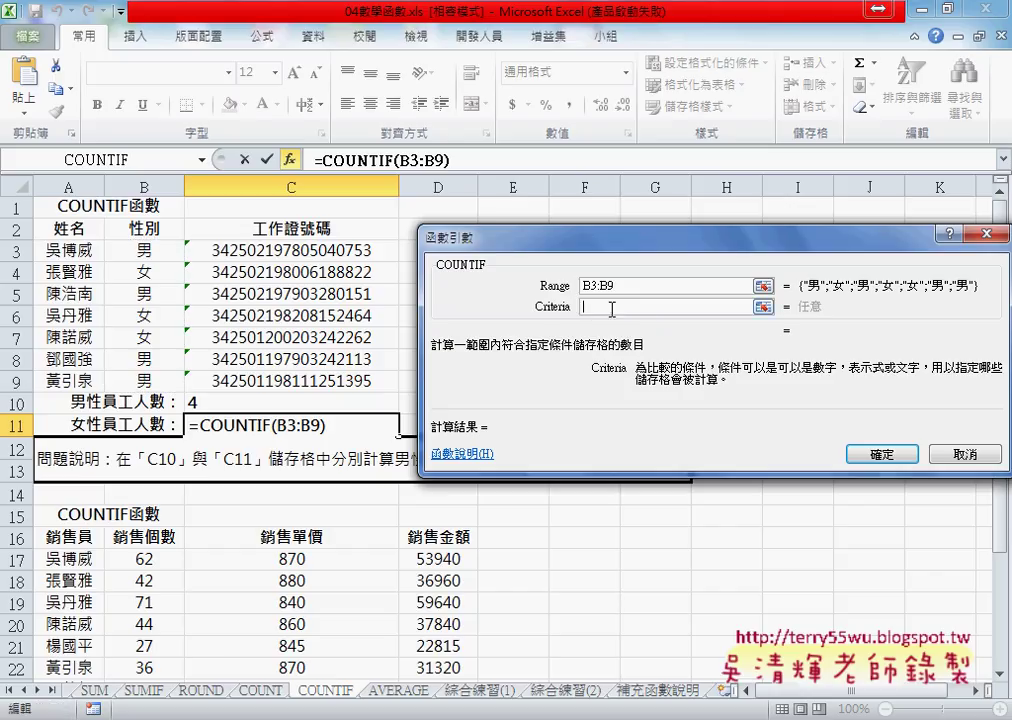
click(166, 274)
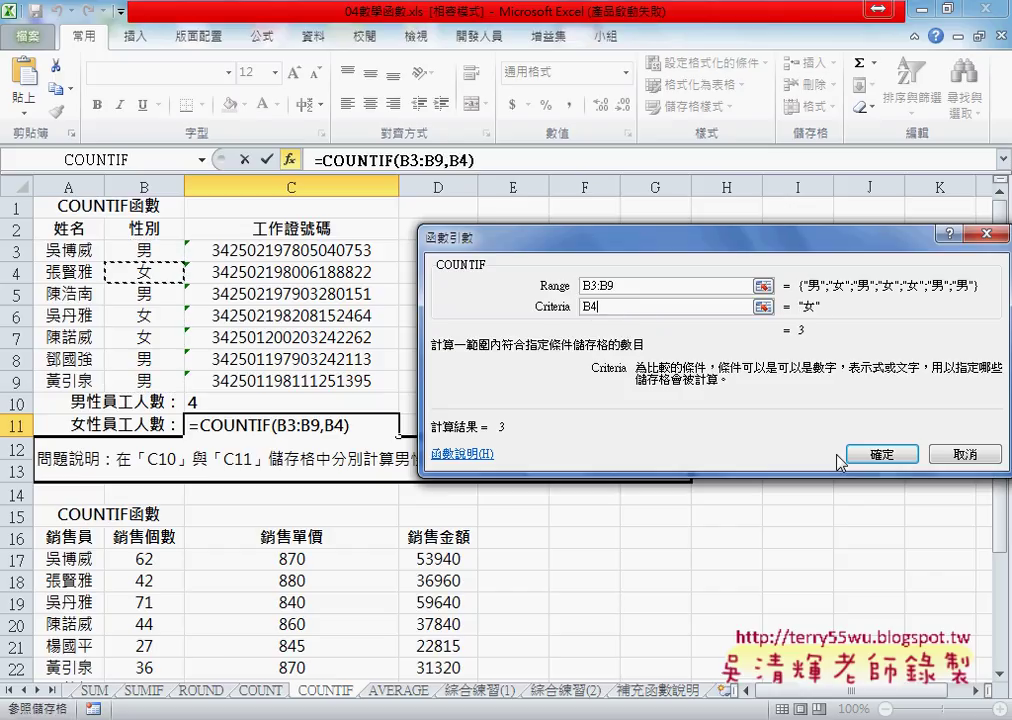
click(875, 451)
click(195, 406)
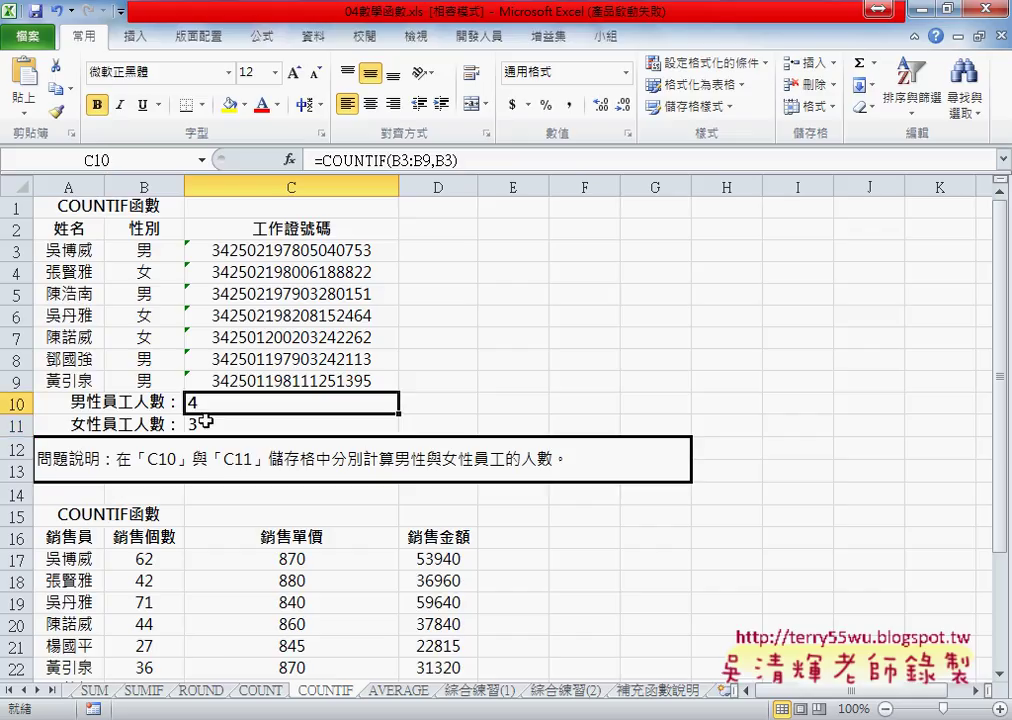
click(205, 424)
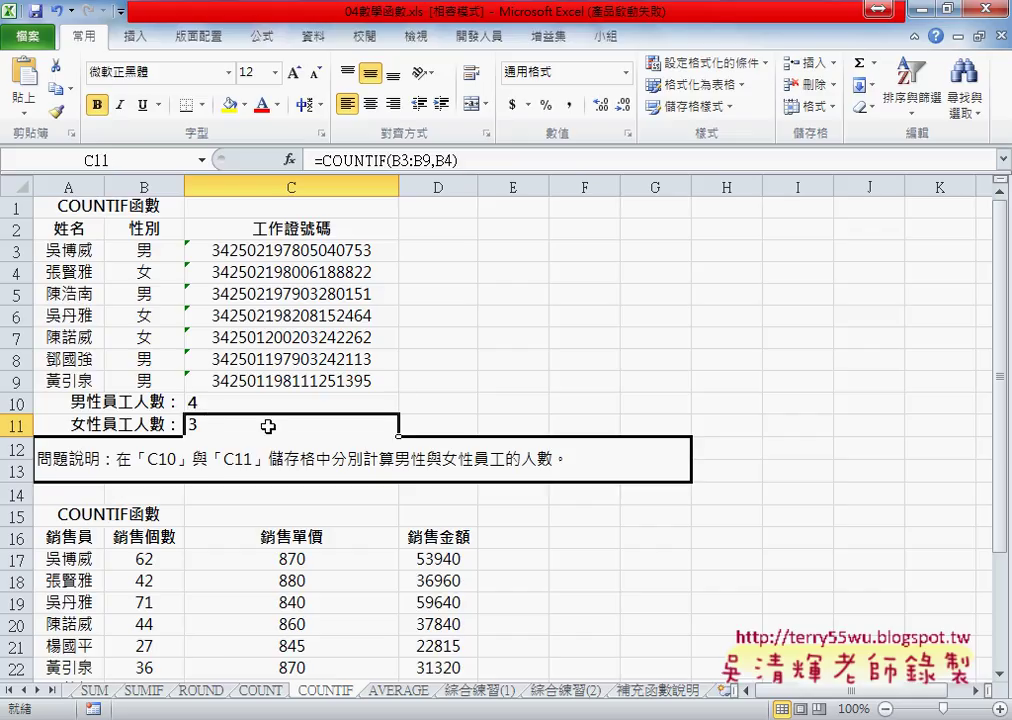
Step: Start a COUNTIF in D26 with the sales amounts D17:D24 as its range
scroll(480, 435, down, 2)
scroll(541, 441, down, 2)
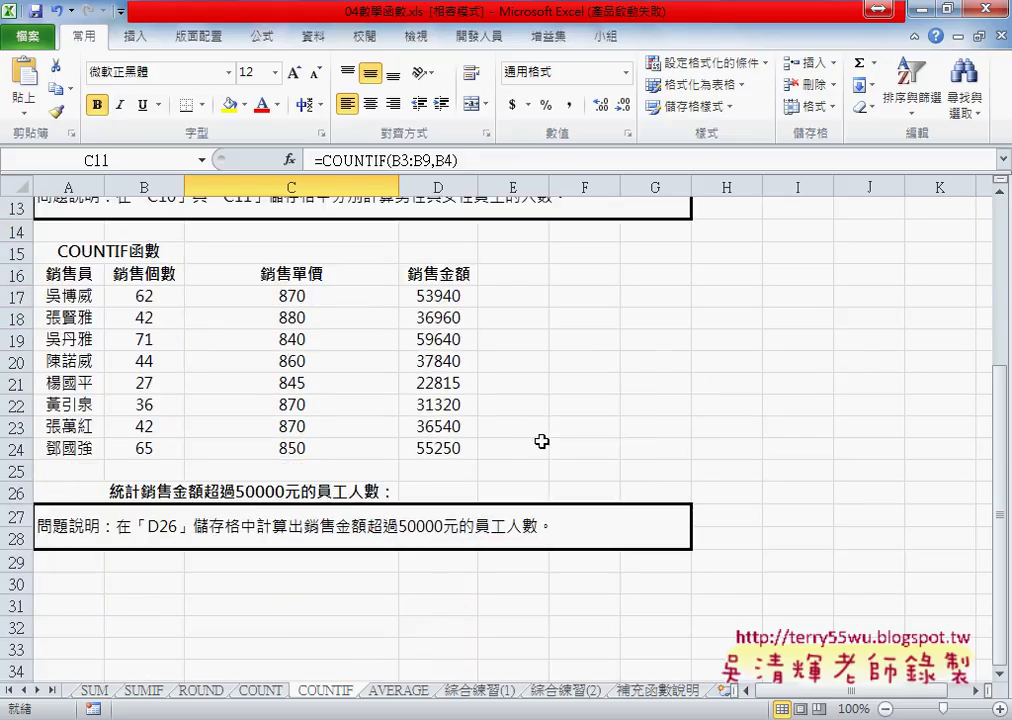
click(412, 491)
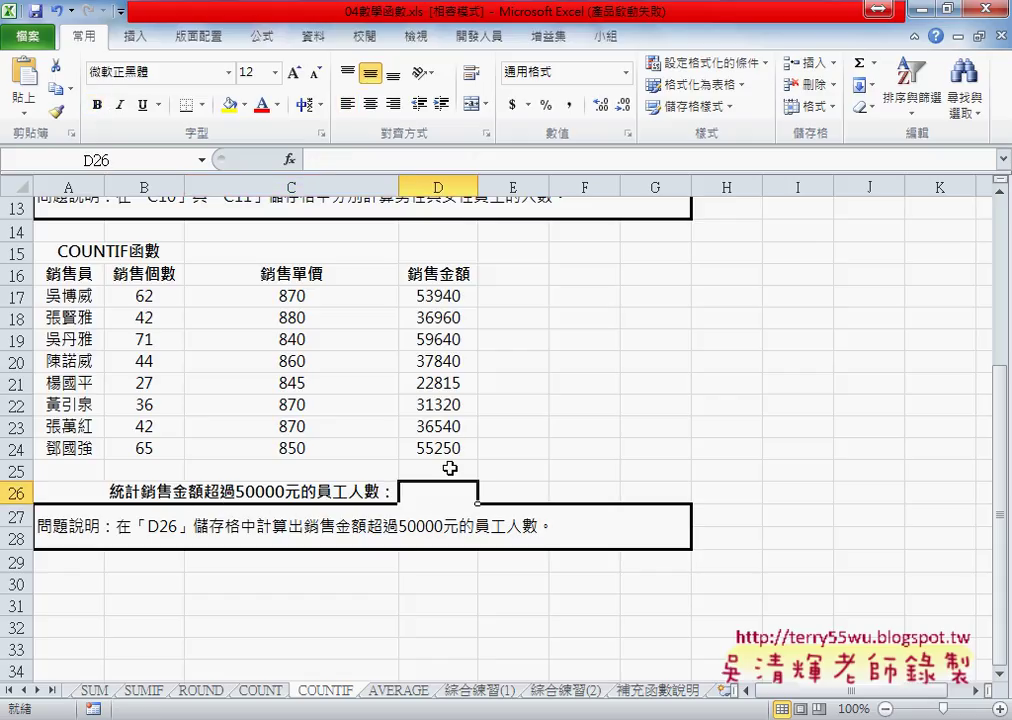
click(289, 159)
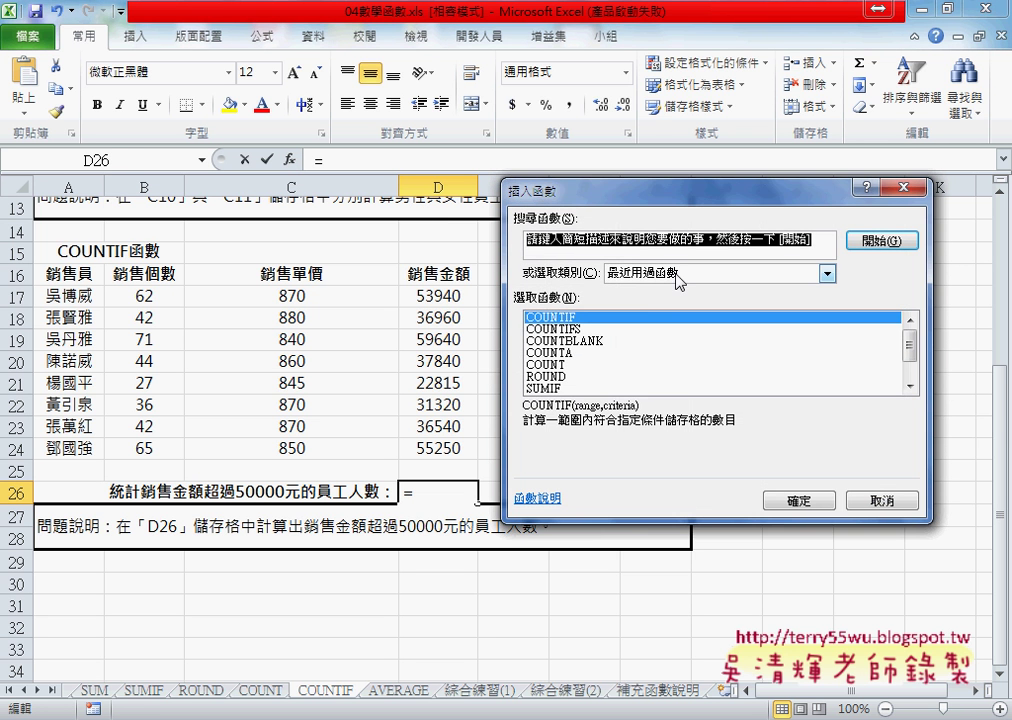
click(805, 503)
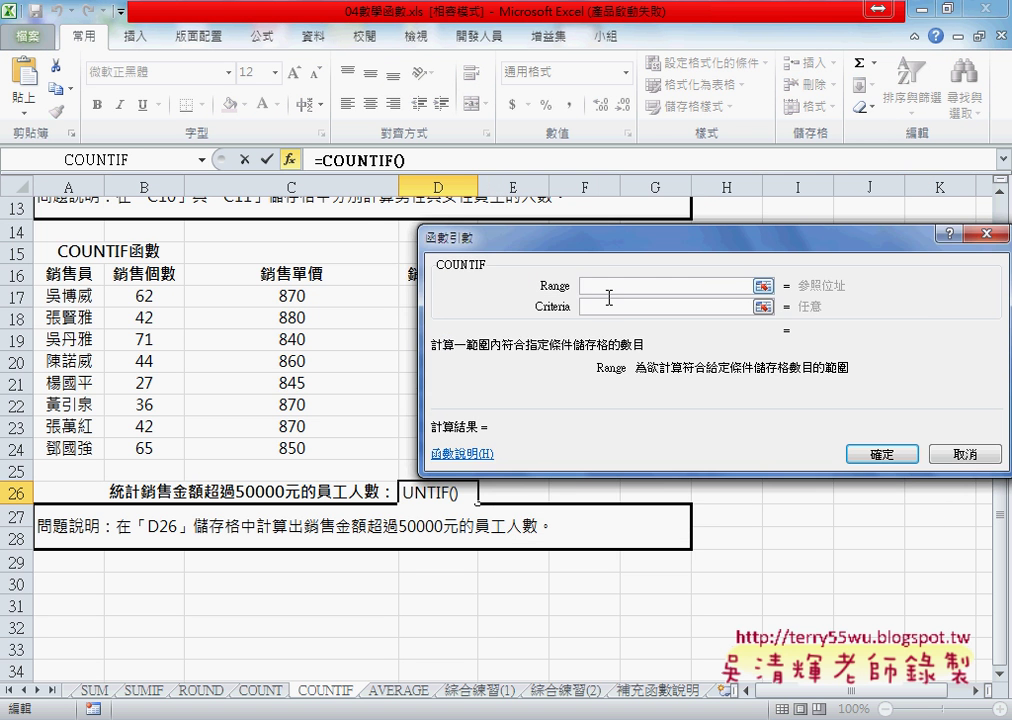
drag(620, 240, 794, 240)
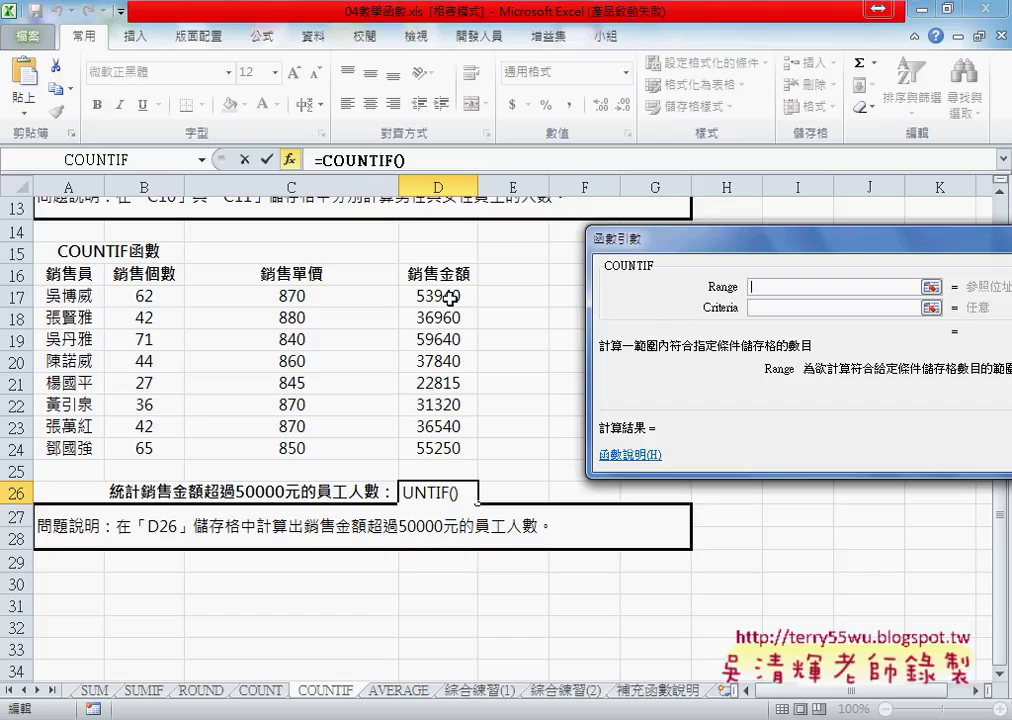
drag(450, 297, 450, 447)
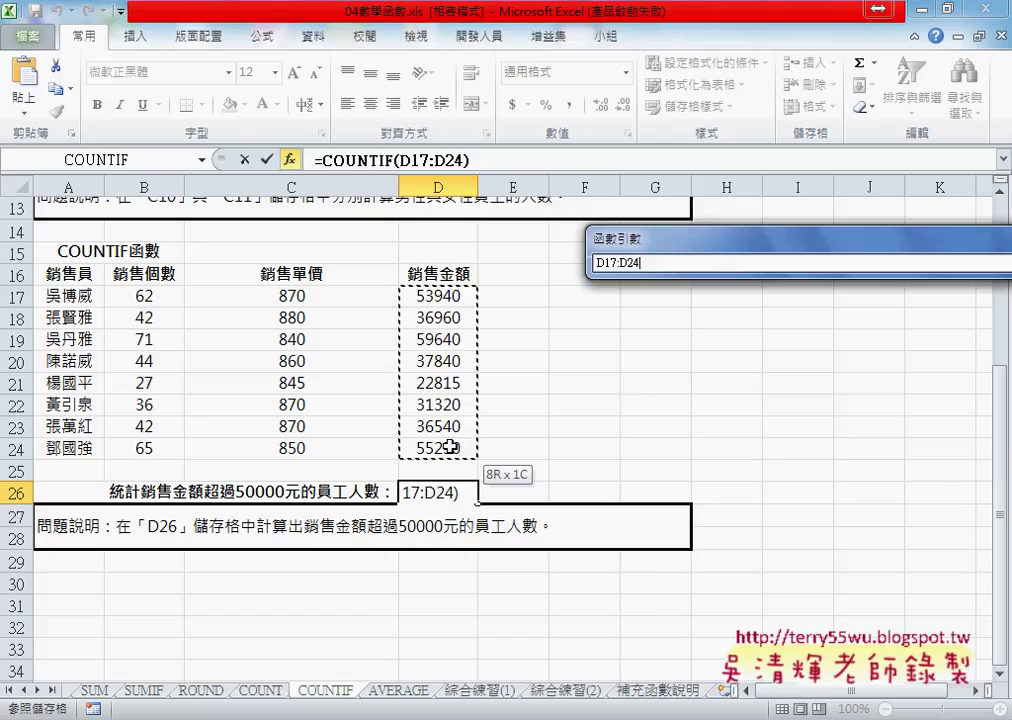
drag(451, 447, 451, 448)
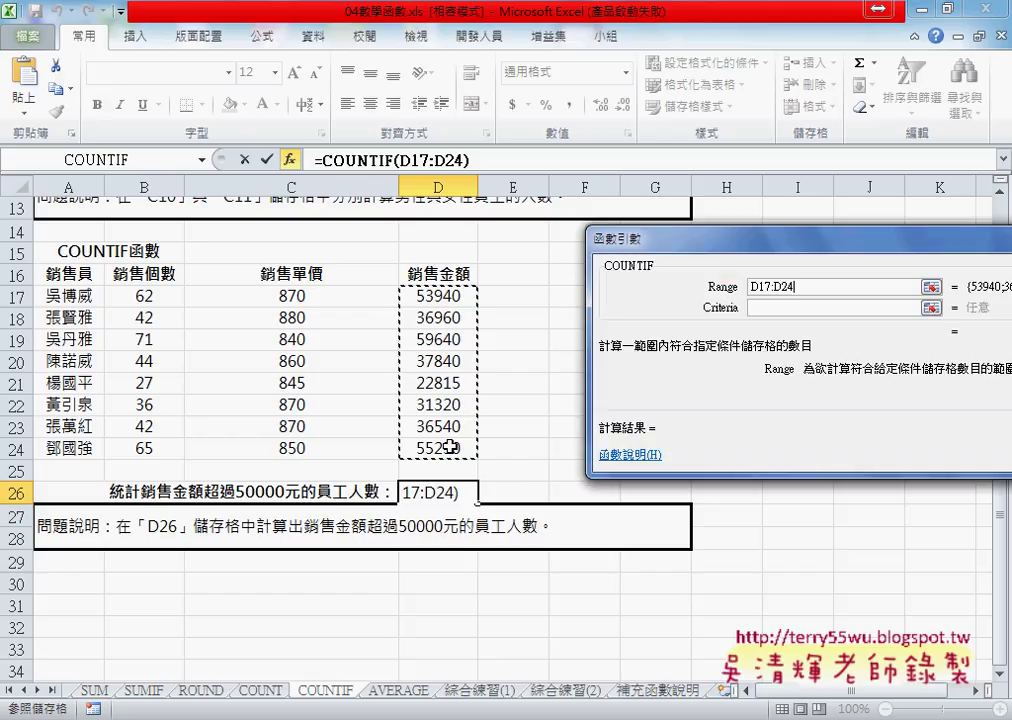
Step: Set the criterion to >50000 and confirm, so D26 shows 3
click(772, 308)
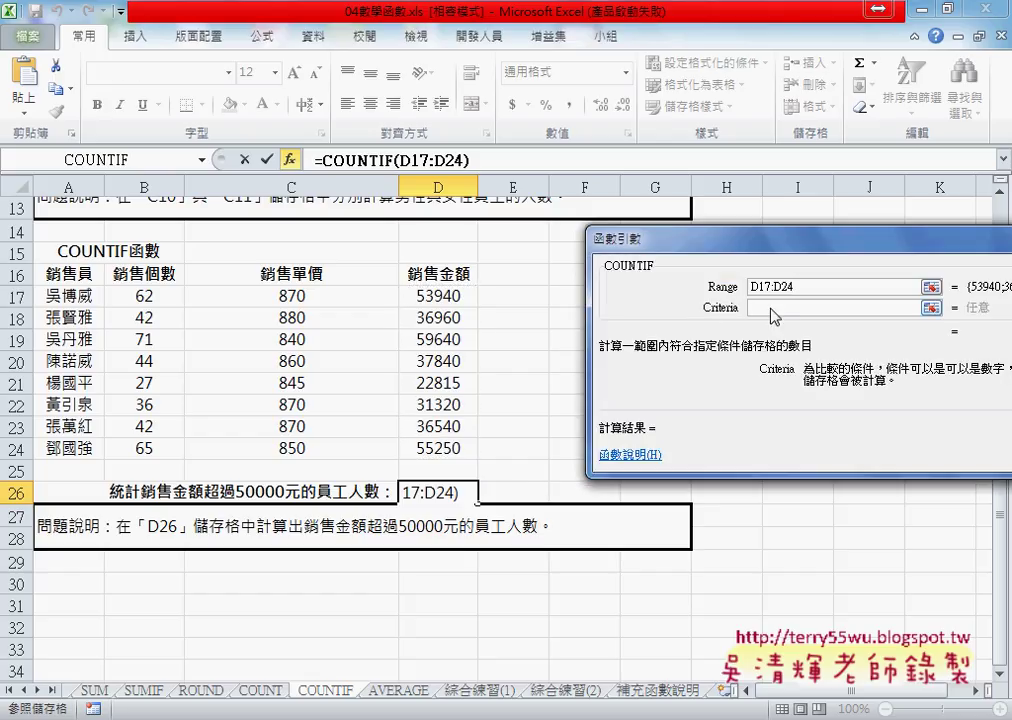
text(>)
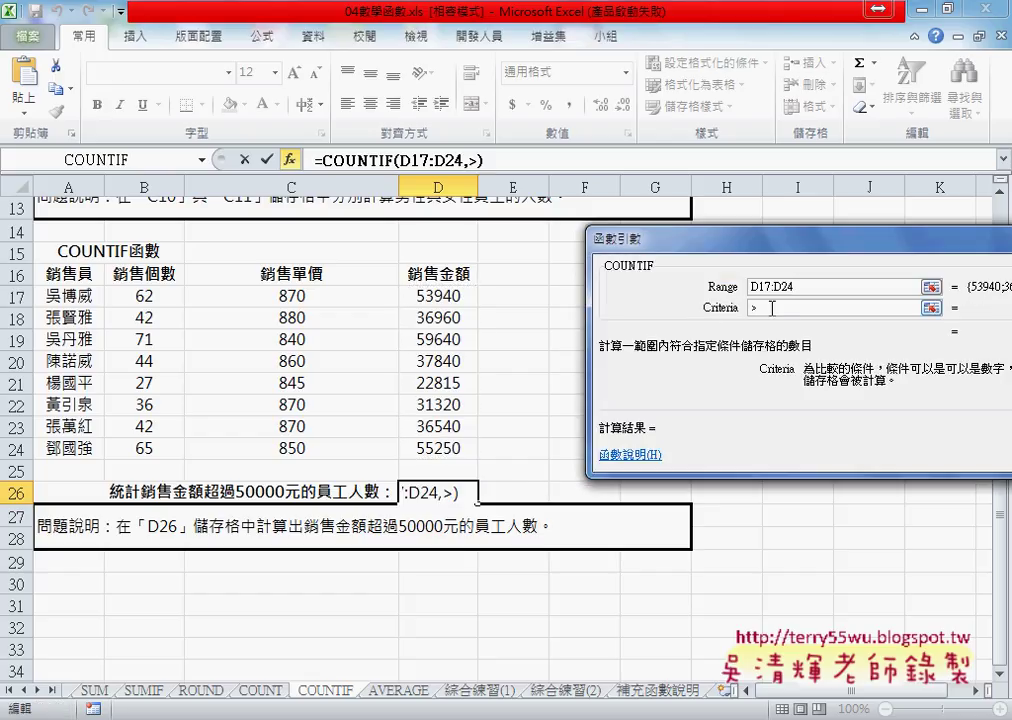
text(50000)
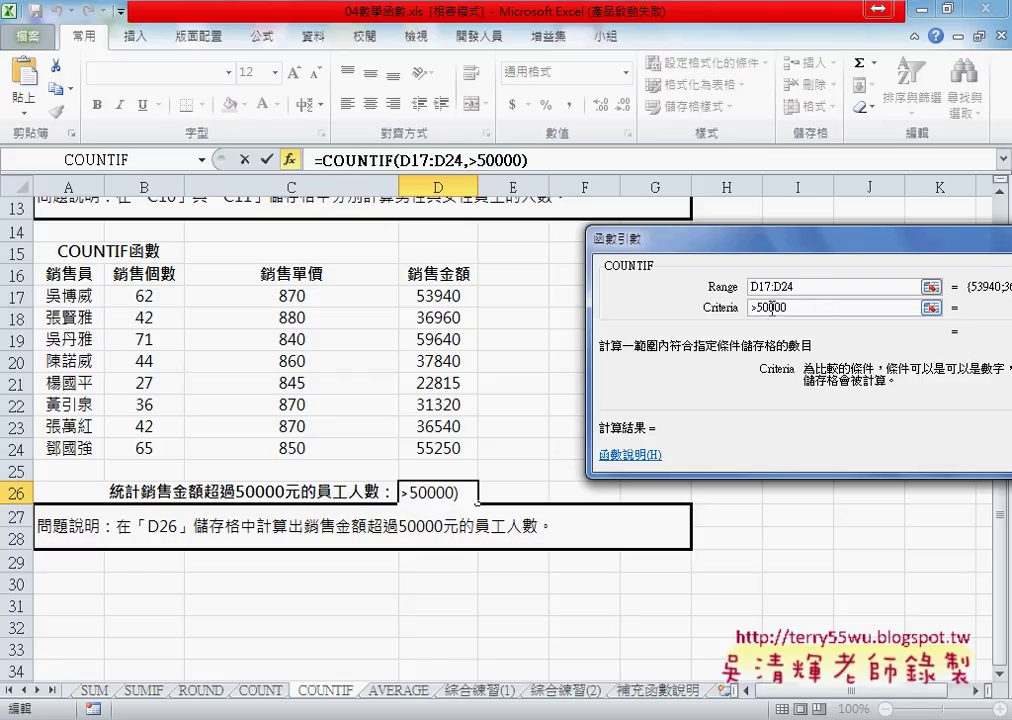
drag(823, 250, 644, 237)
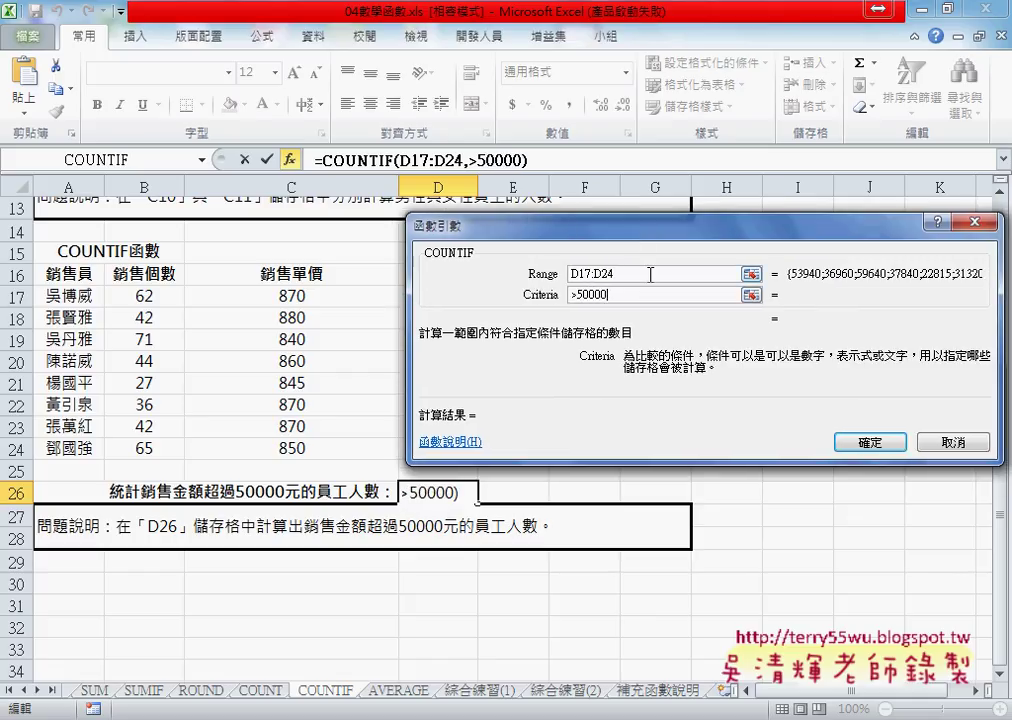
click(650, 274)
click(872, 441)
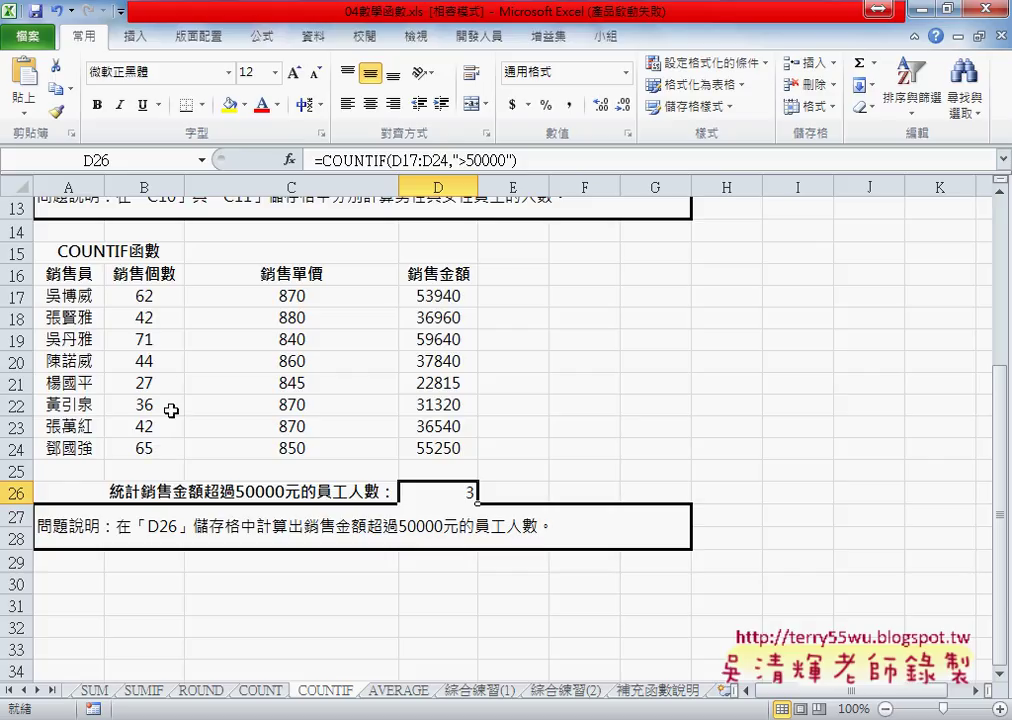
Step: Clear D26 and start a COUNTIFS with range B17:B24 and criterion >50
key(Delete)
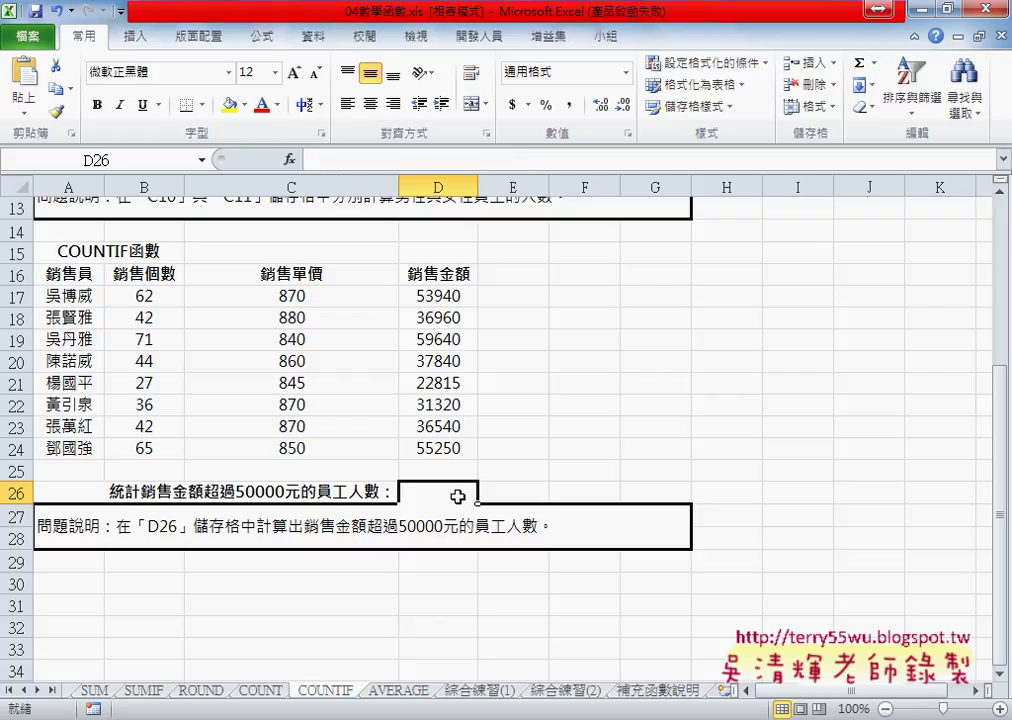
click(289, 159)
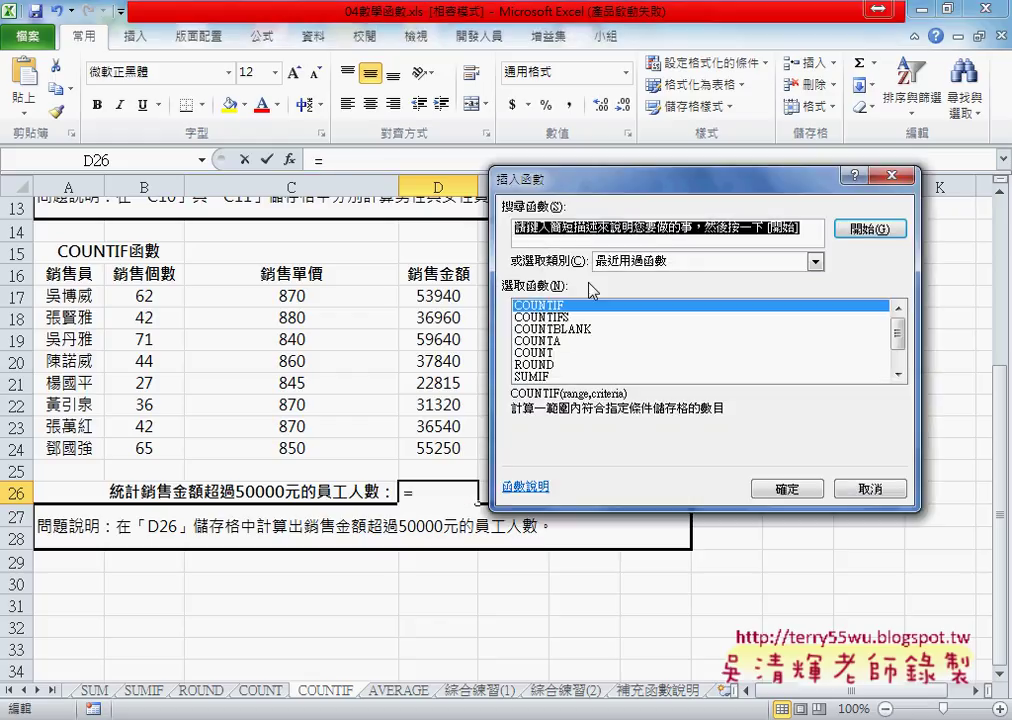
click(540, 317)
double_click(540, 317)
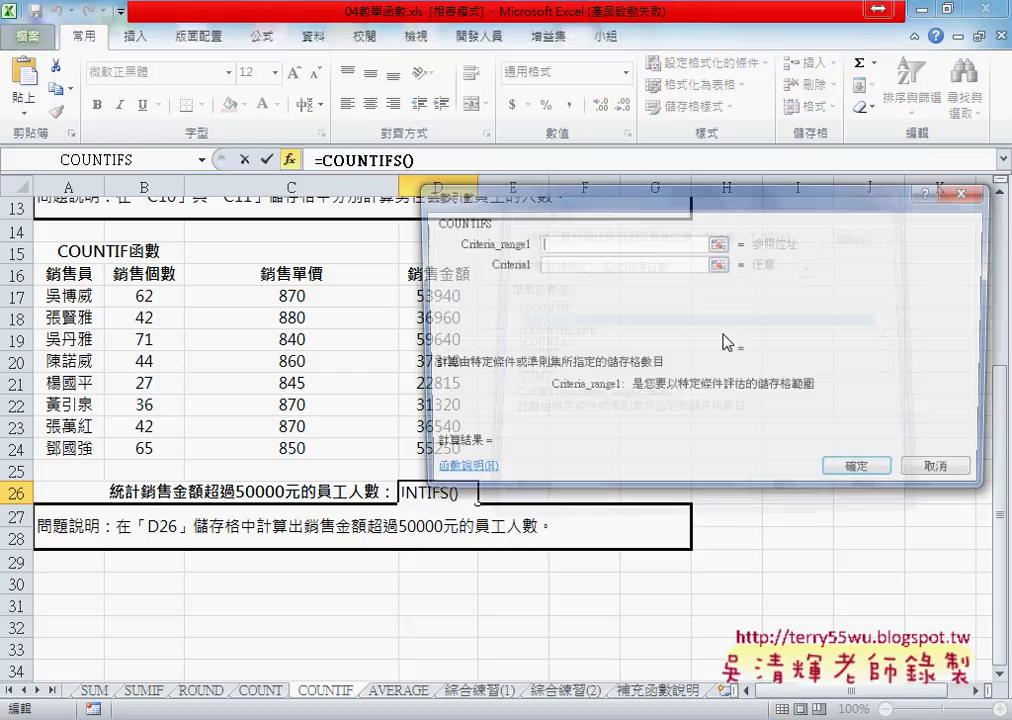
drag(480, 195, 539, 324)
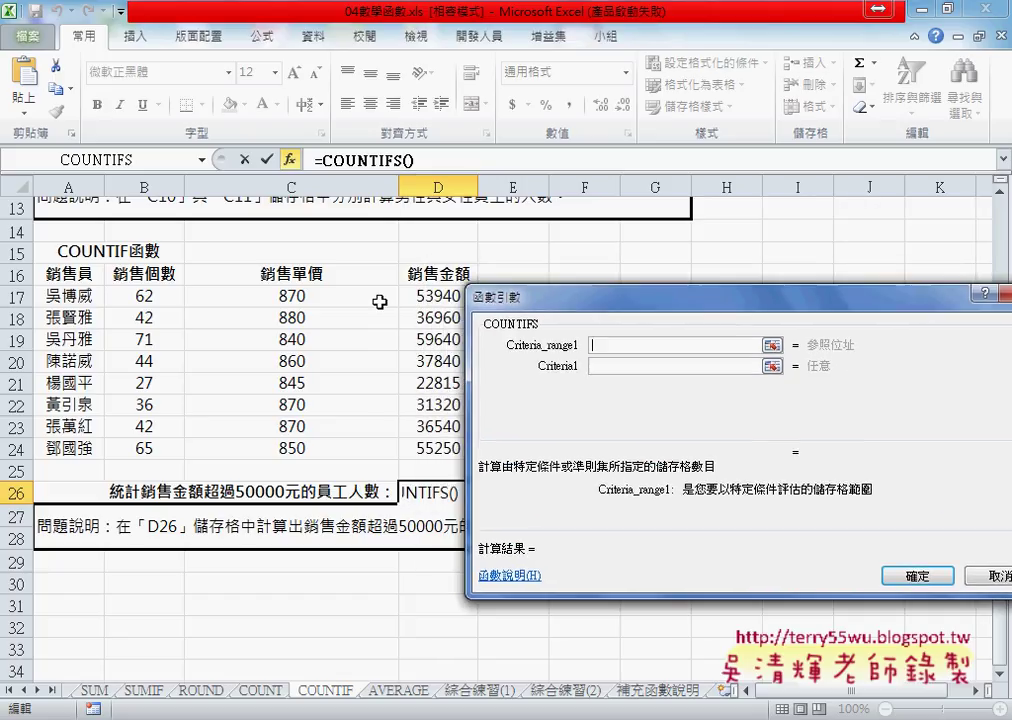
drag(144, 296, 148, 448)
click(607, 366)
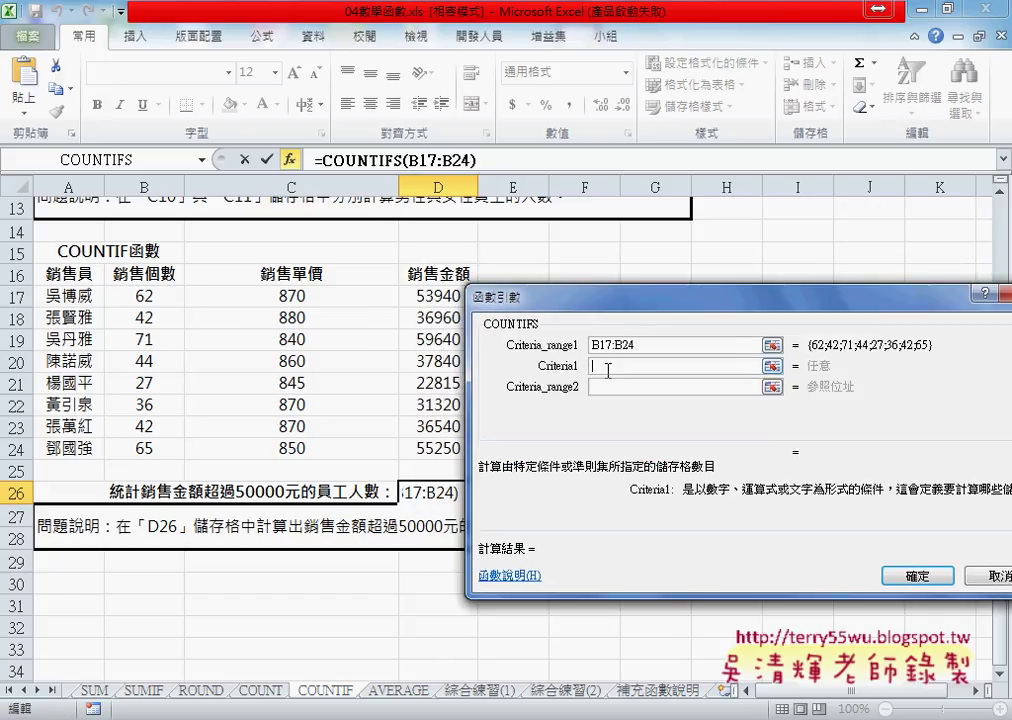
text(>50)
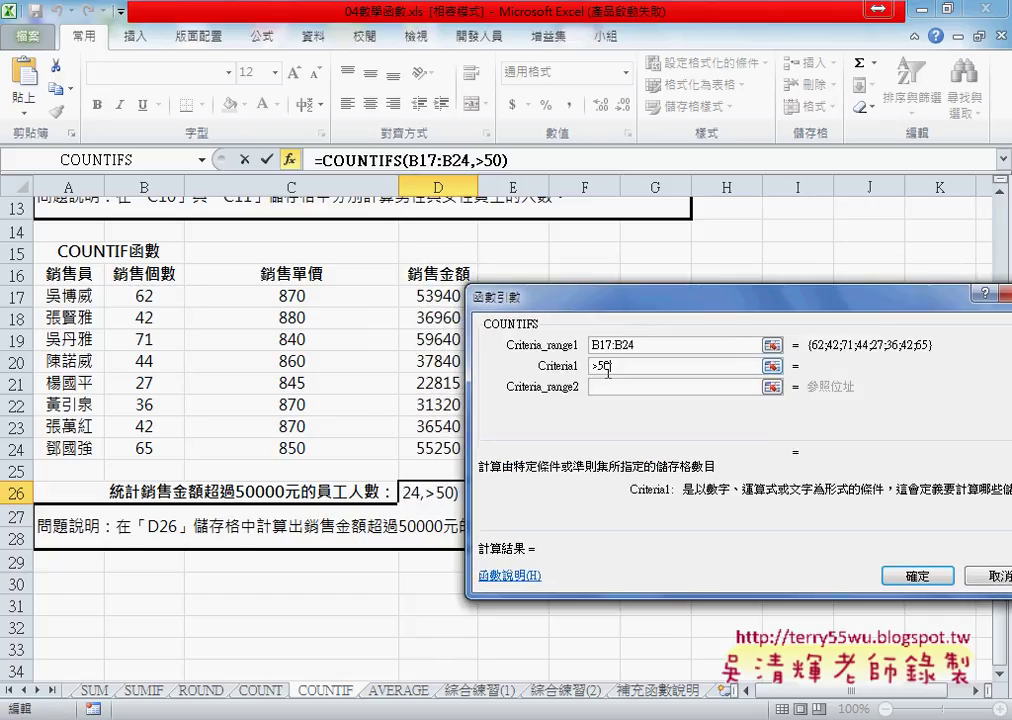
Step: Add D17:D24 with >50000 as the second condition and confirm, giving 3
click(622, 385)
drag(436, 296, 436, 448)
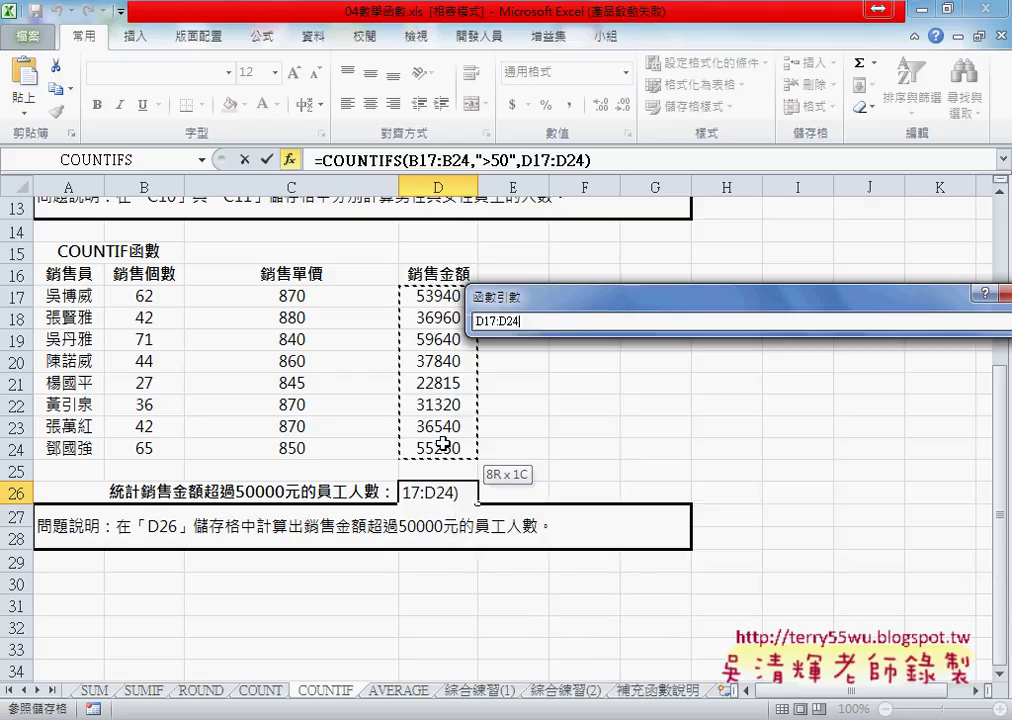
click(619, 407)
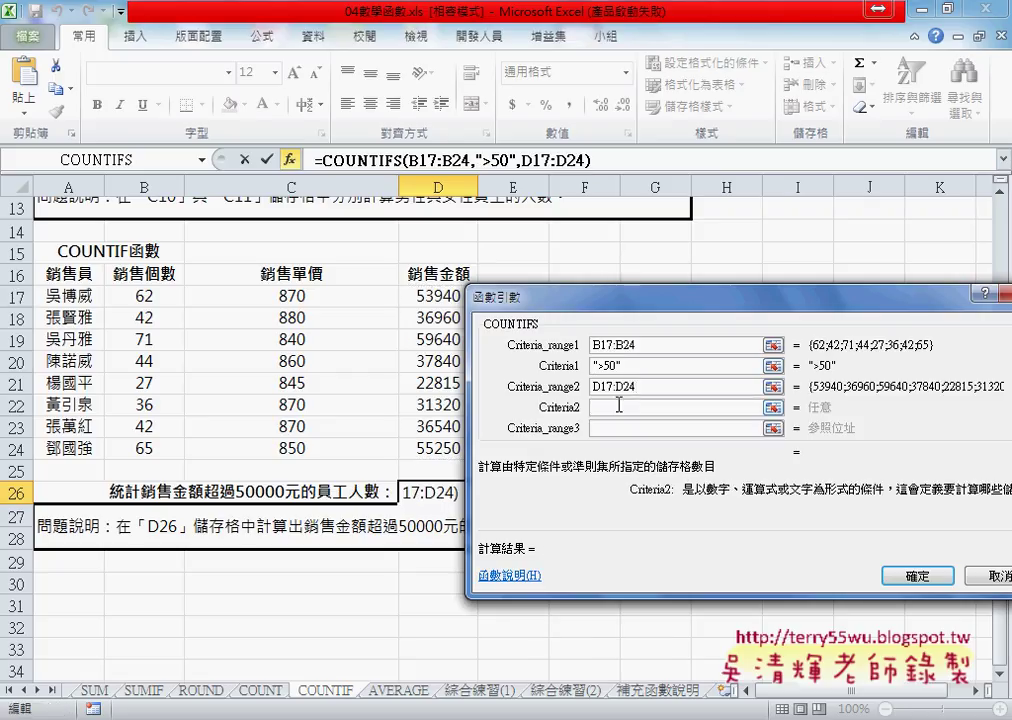
text(>5)
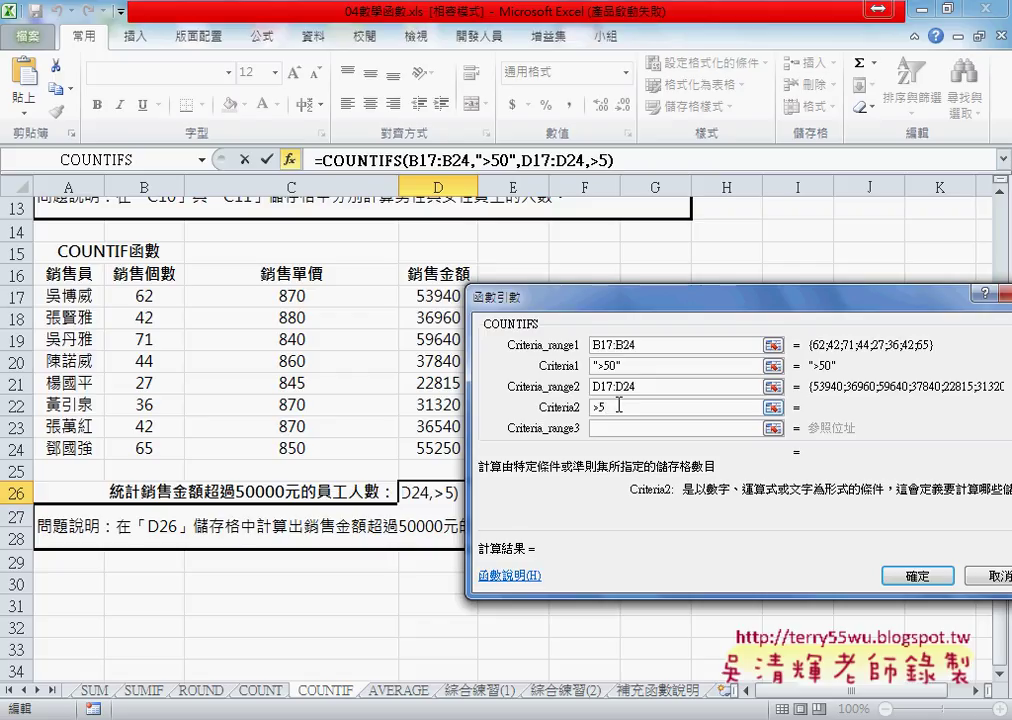
text(0000)
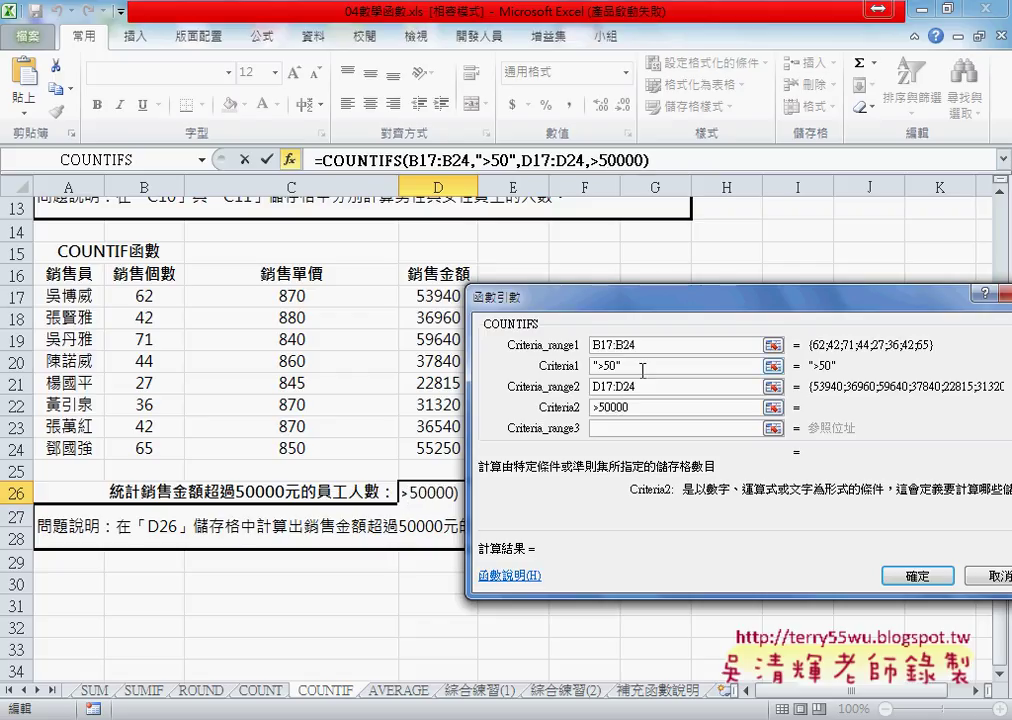
click(643, 370)
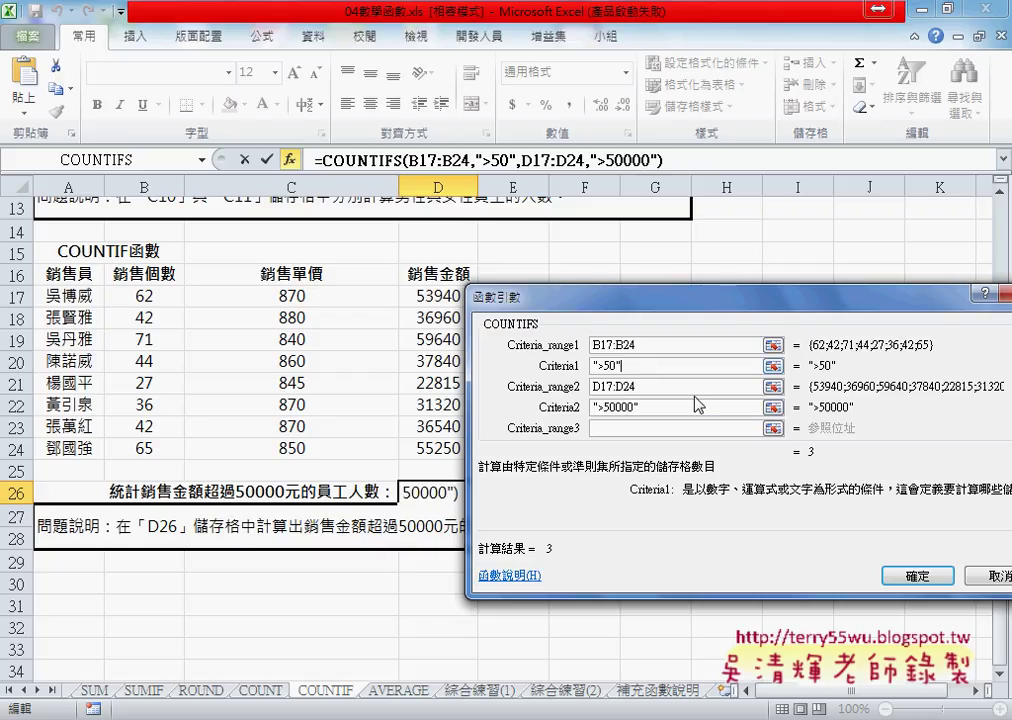
click(918, 577)
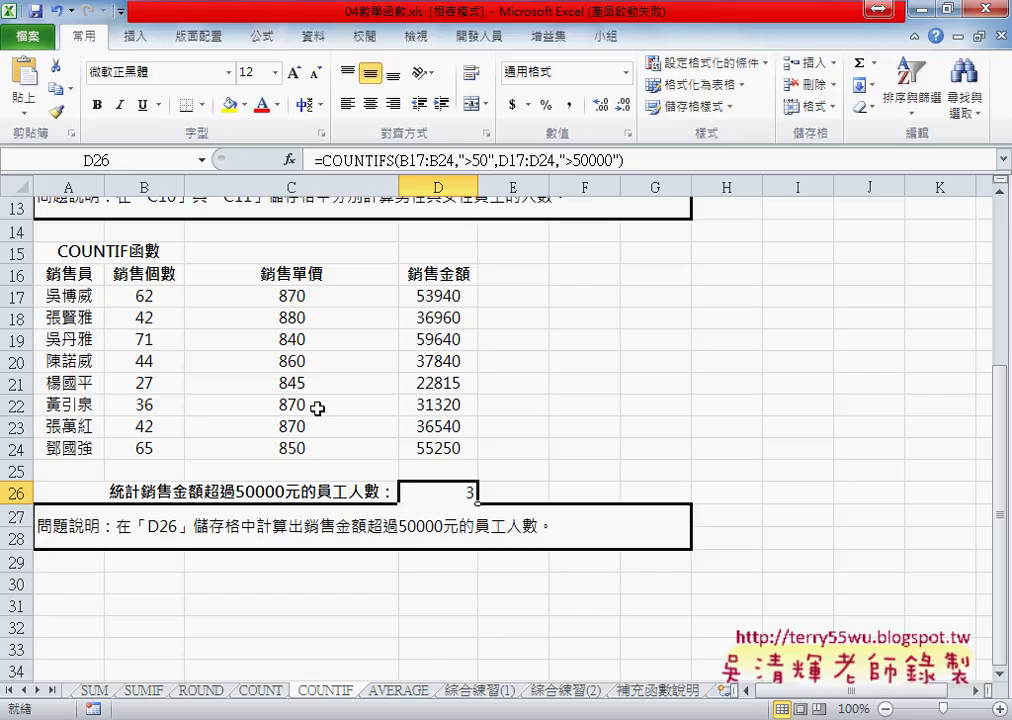
click(390, 160)
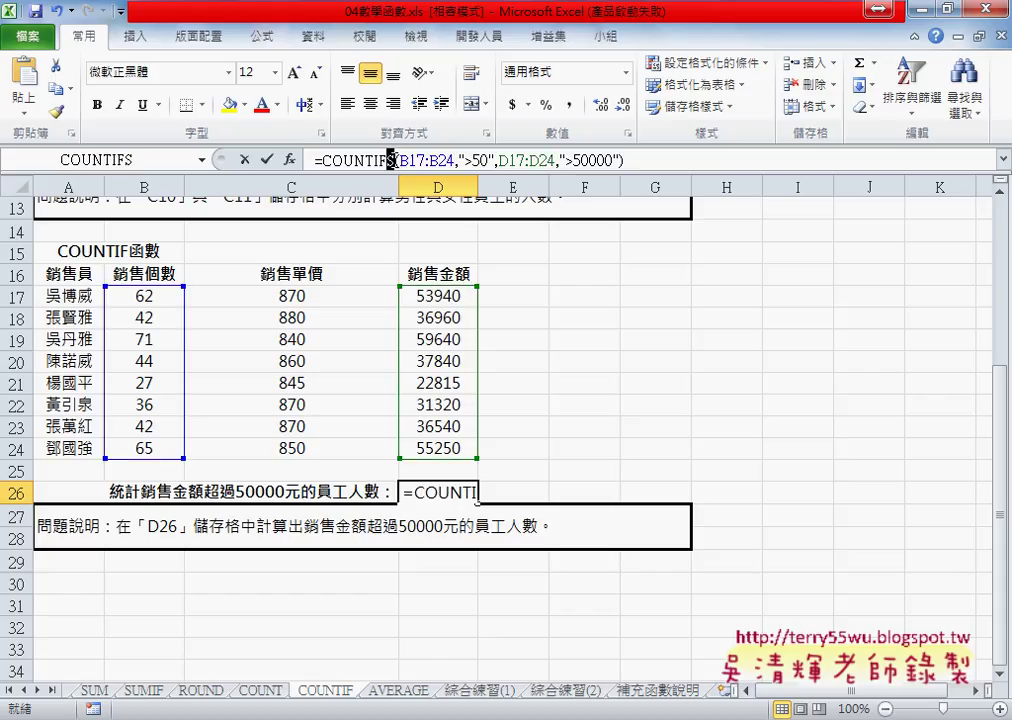
click(390, 160)
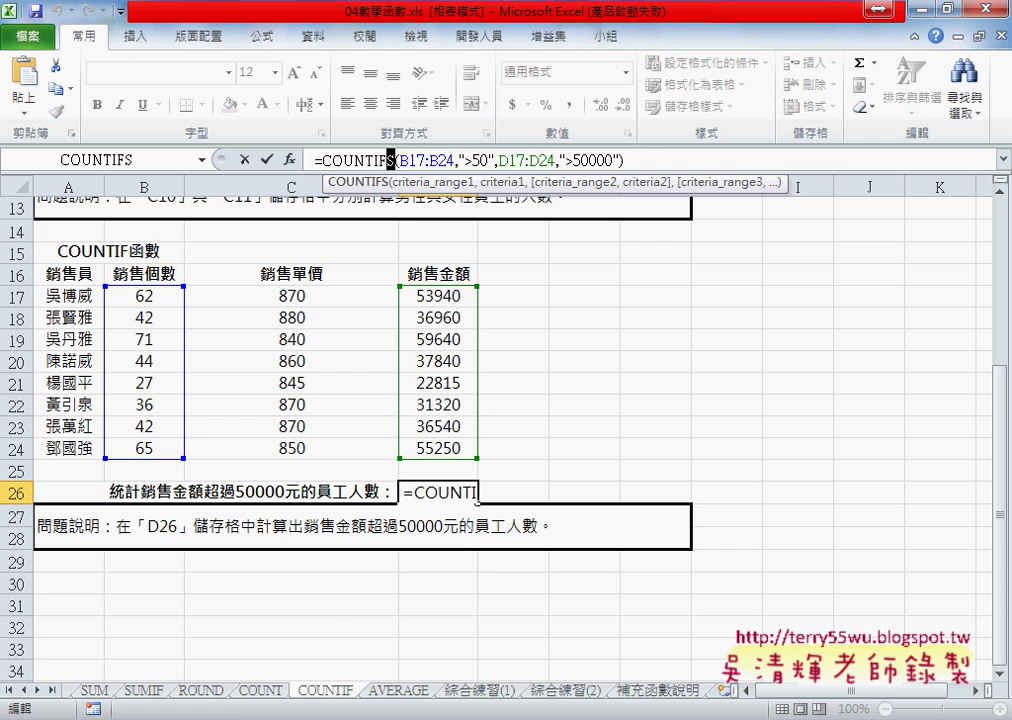
mouse_move(237, 716)
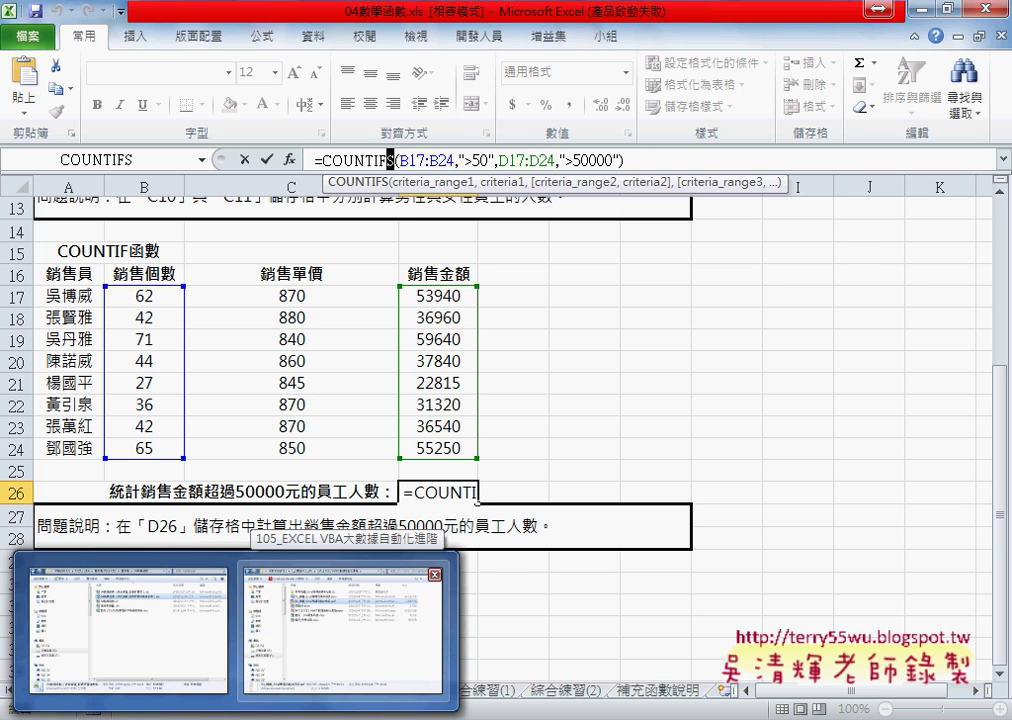
Step: Bring up the 04數學函數 folder in Explorer and open 黑名單篩選_.xlsx
click(181, 660)
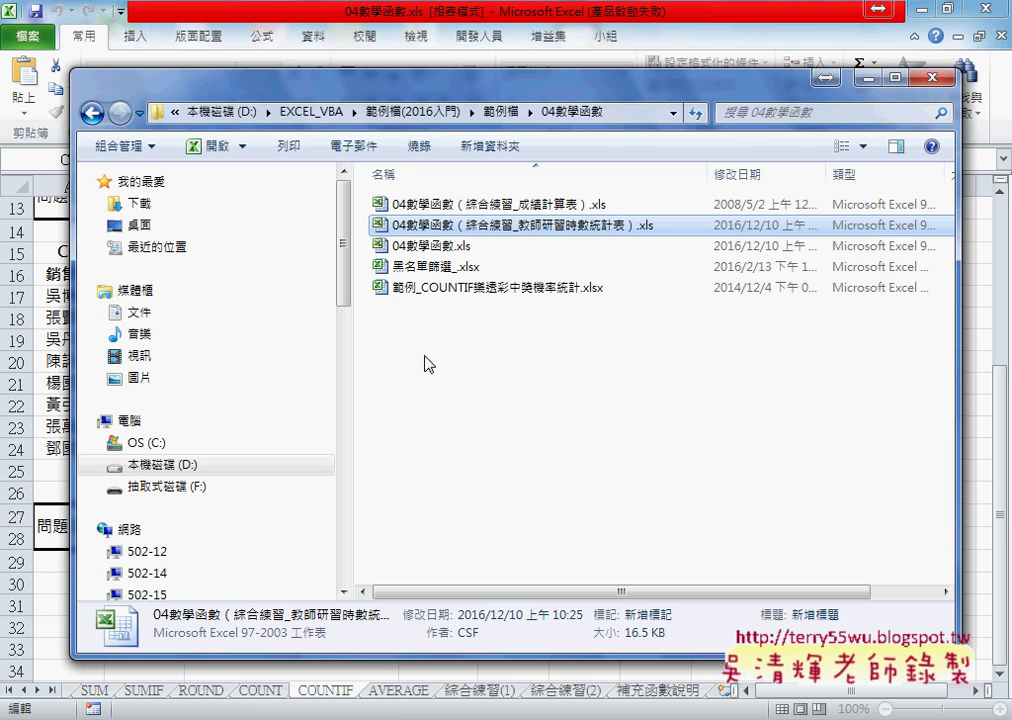
click(427, 362)
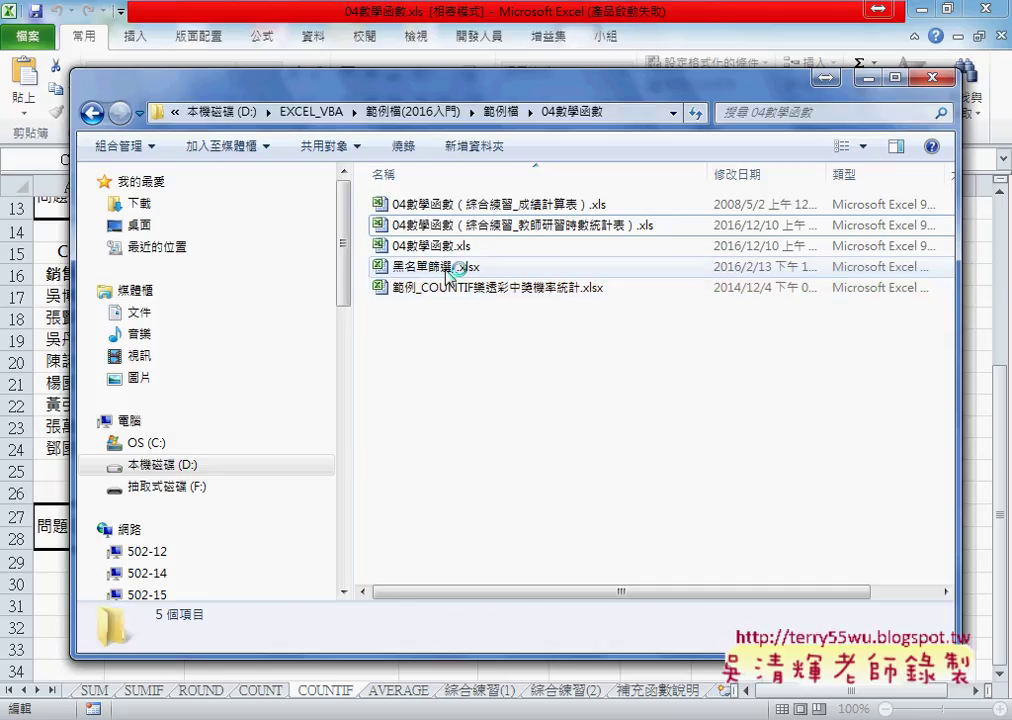
click(450, 268)
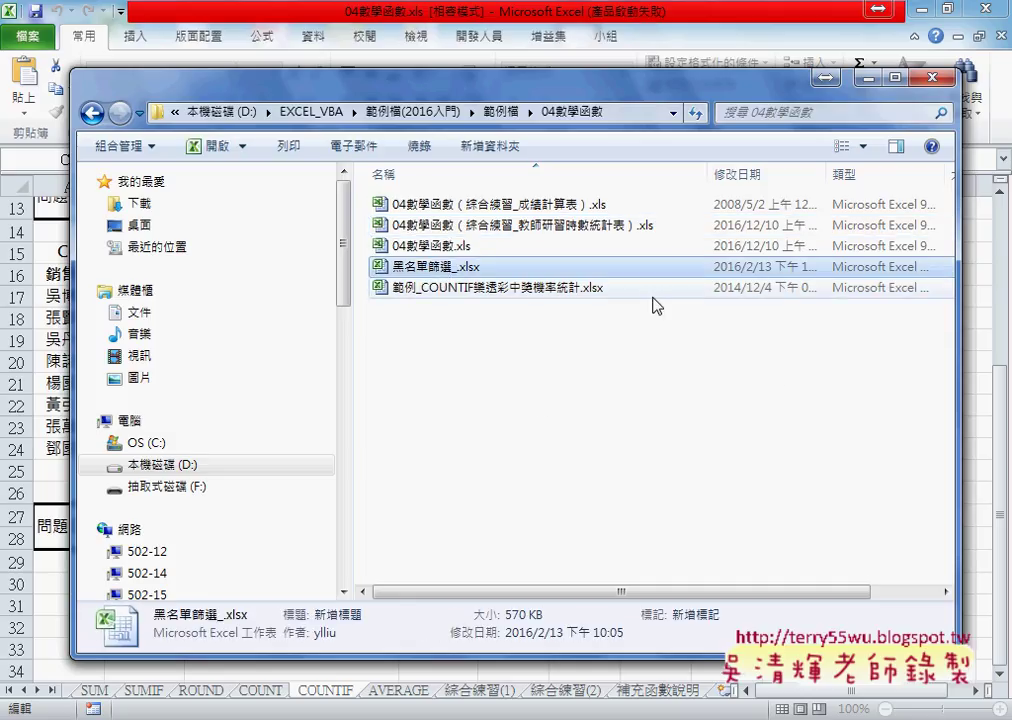
click(514, 301)
click(506, 276)
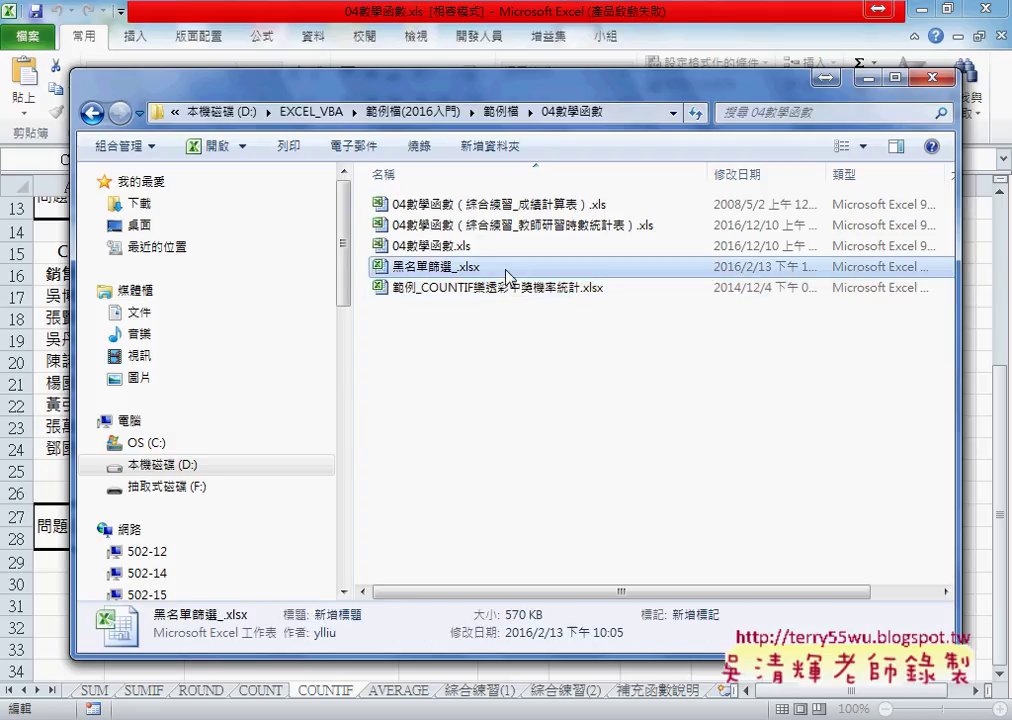